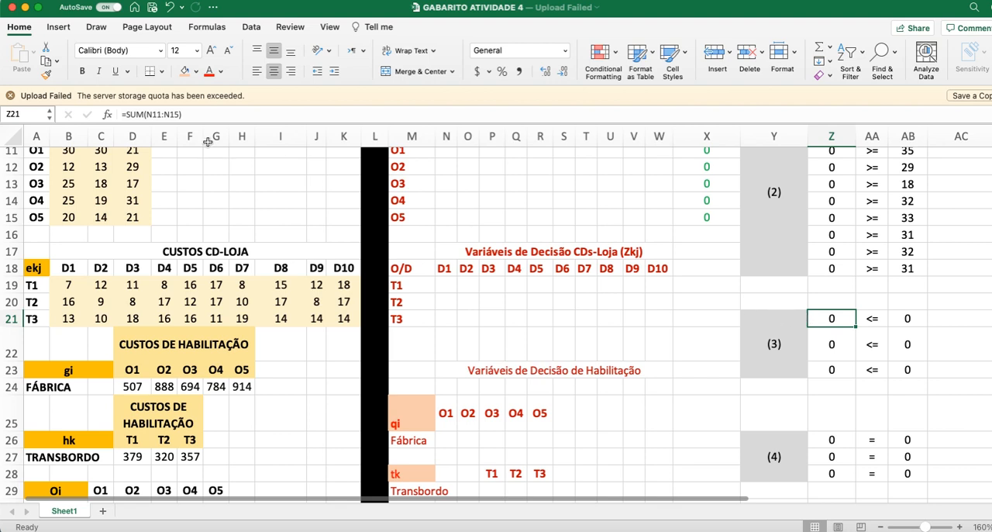
Step: Inspect the formulas in Z21 and AB21 for the first row of constraint (3) and trace the cells they reference
{"action": "left_click", "coordinate": [195, 118]}
{"action": "scroll", "coordinate": [514, 310], "scroll_direction": "up", "scroll_amount": 3}
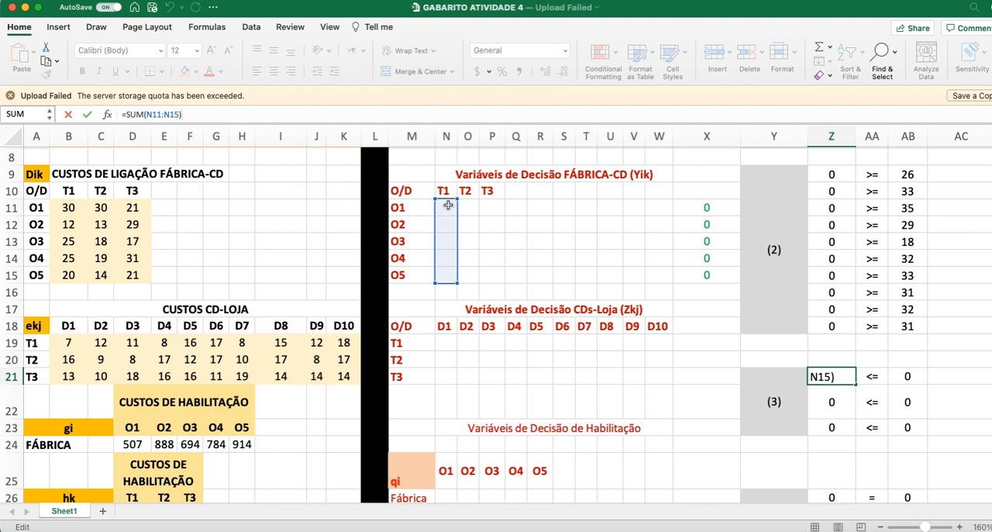
{"action": "left_click", "coordinate": [874, 376]}
{"action": "left_click", "coordinate": [907, 376]}
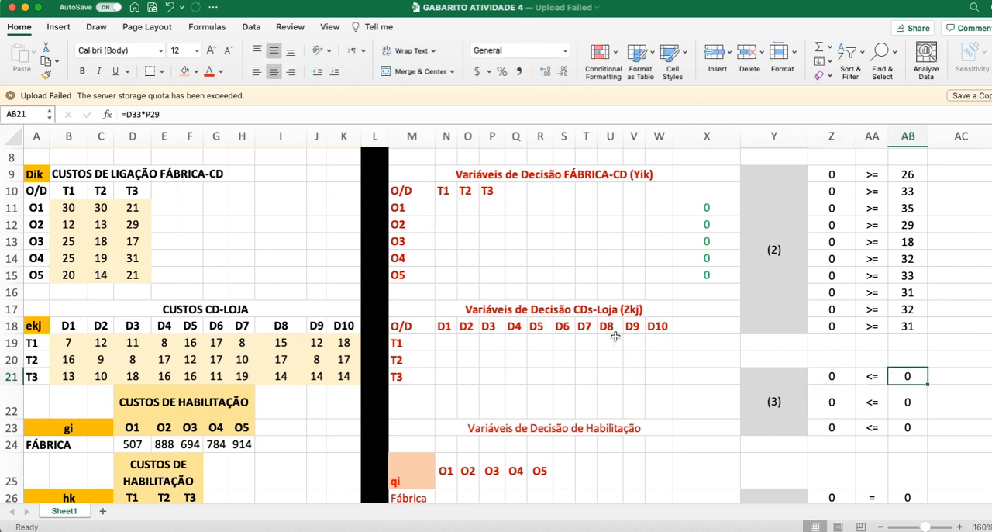
{"action": "scroll", "coordinate": [492, 366], "scroll_direction": "down", "scroll_amount": 1}
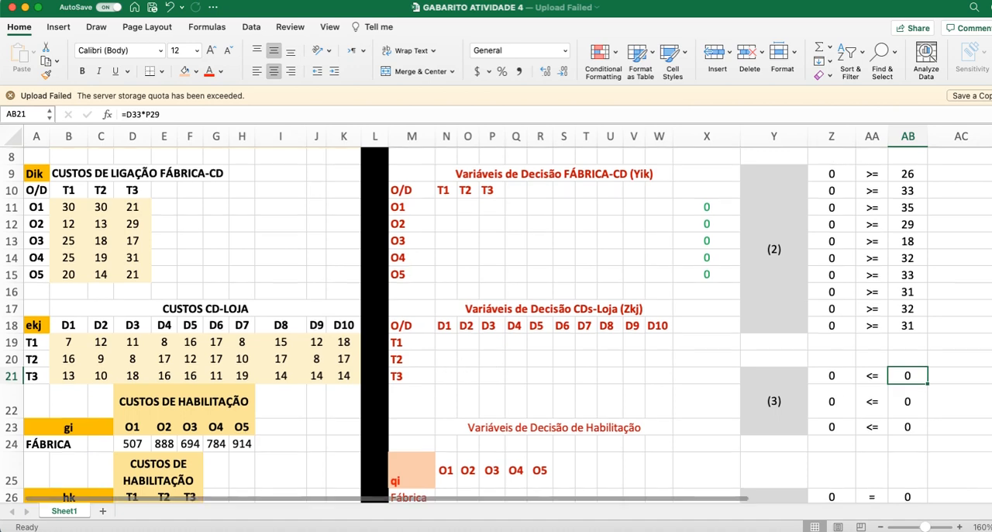
{"action": "left_click", "coordinate": [167, 117]}
{"action": "scroll", "coordinate": [253, 269], "scroll_direction": "down", "scroll_amount": 3}
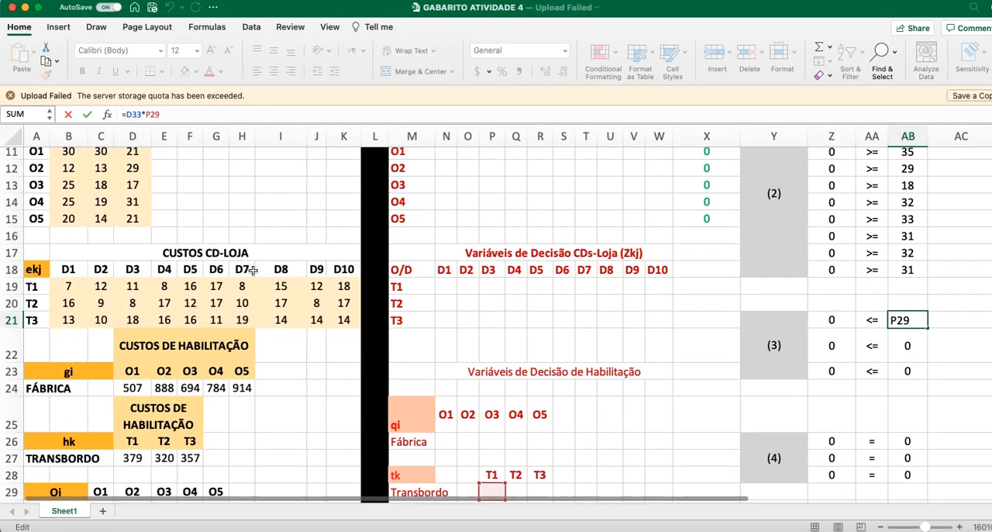
{"action": "scroll", "coordinate": [252, 269], "scroll_direction": "down", "scroll_amount": 5}
{"action": "scroll", "coordinate": [252, 325], "scroll_direction": "down", "scroll_amount": 2}
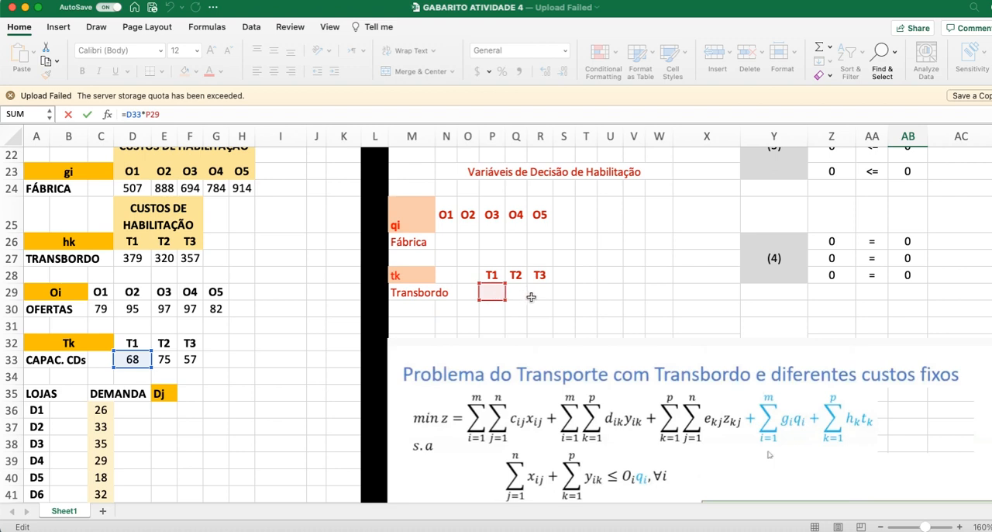
{"action": "scroll", "coordinate": [658, 285], "scroll_direction": "up", "scroll_amount": 3}
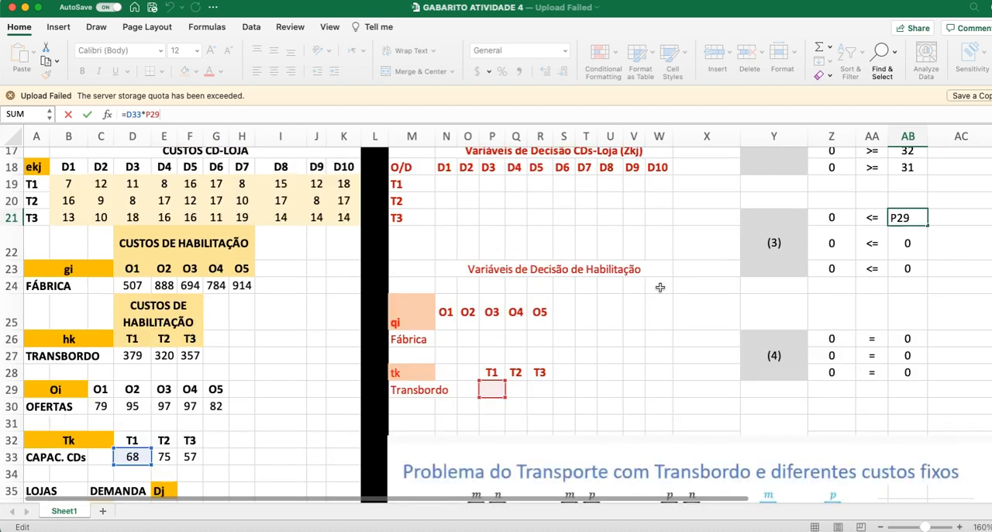
Step: Inspect the formulas in Z22 and AB22 for the T2 row of constraint (3) and trace their referenced cells
{"action": "left_click", "coordinate": [829, 252]}
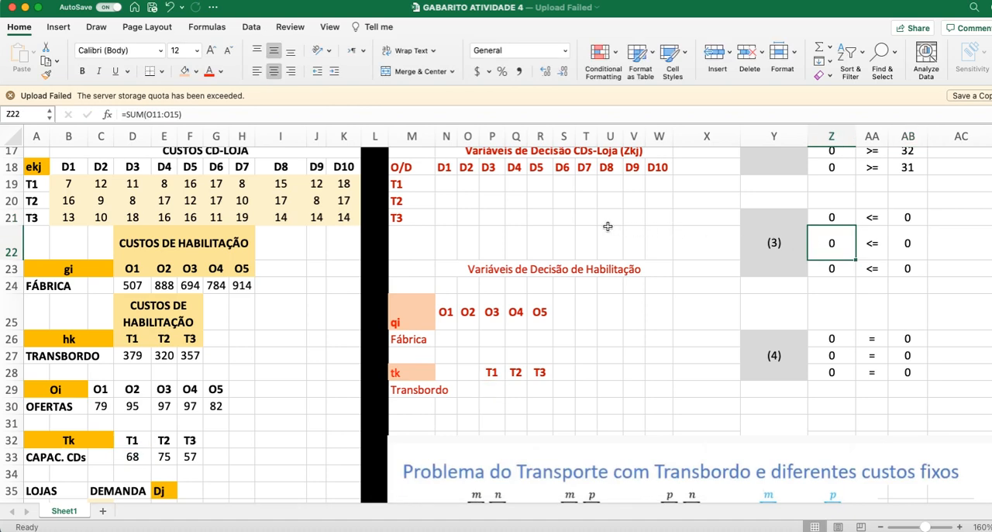
{"action": "left_click", "coordinate": [183, 115]}
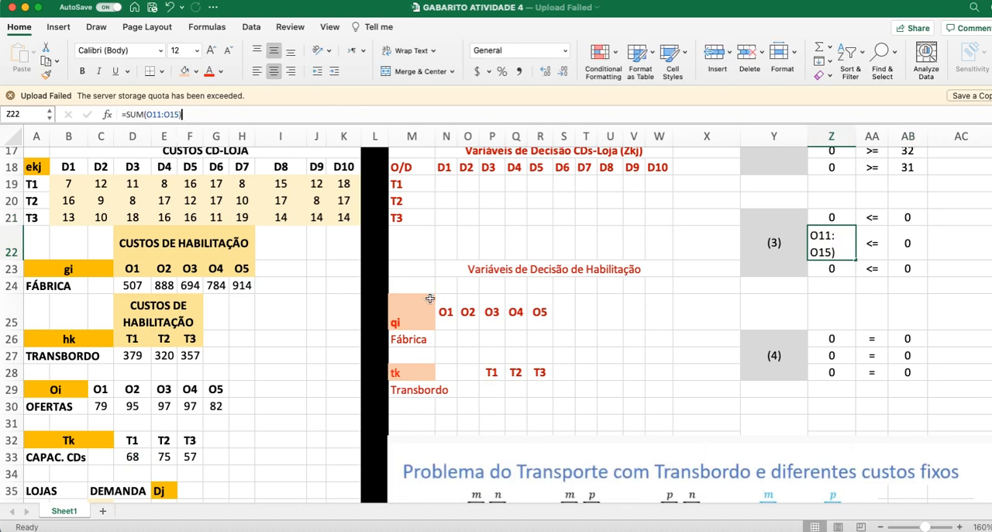
{"action": "scroll", "coordinate": [527, 345], "scroll_direction": "up", "scroll_amount": 6}
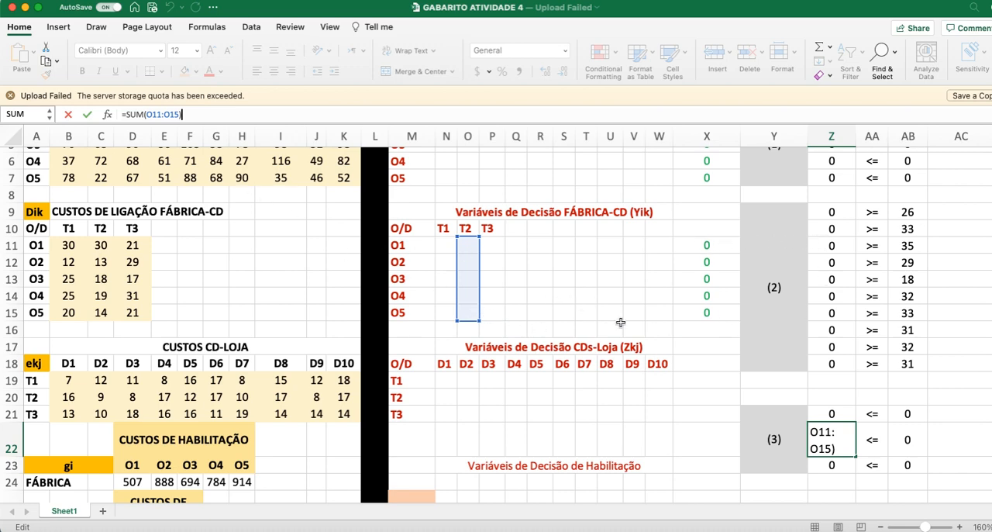
{"action": "scroll", "coordinate": [662, 339], "scroll_direction": "up", "scroll_amount": 4}
{"action": "scroll", "coordinate": [661, 339], "scroll_direction": "down", "scroll_amount": 3}
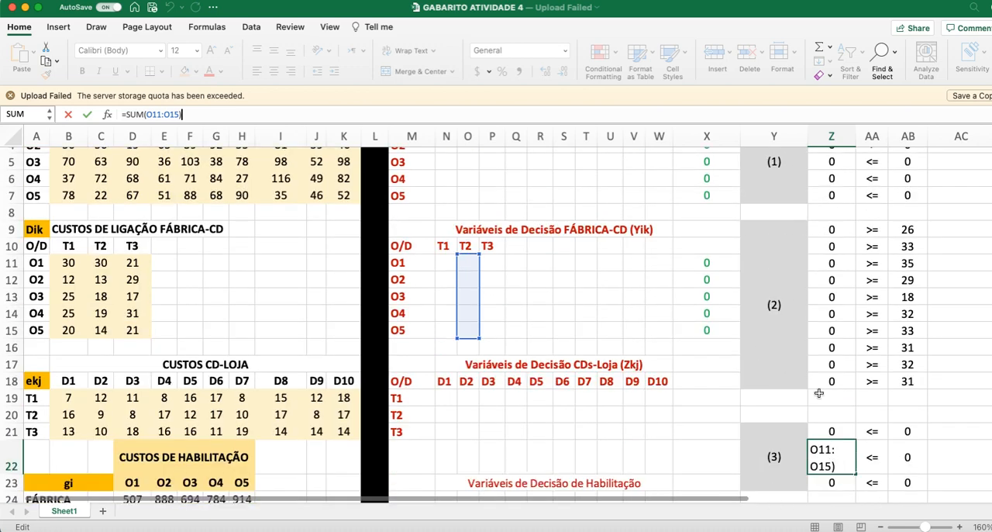
{"action": "left_click", "coordinate": [902, 458]}
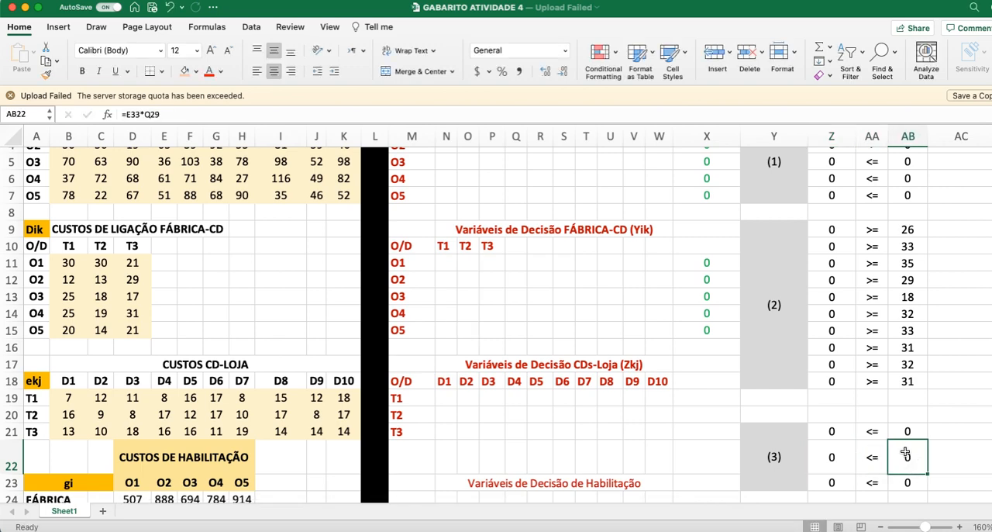
{"action": "left_click", "coordinate": [173, 115]}
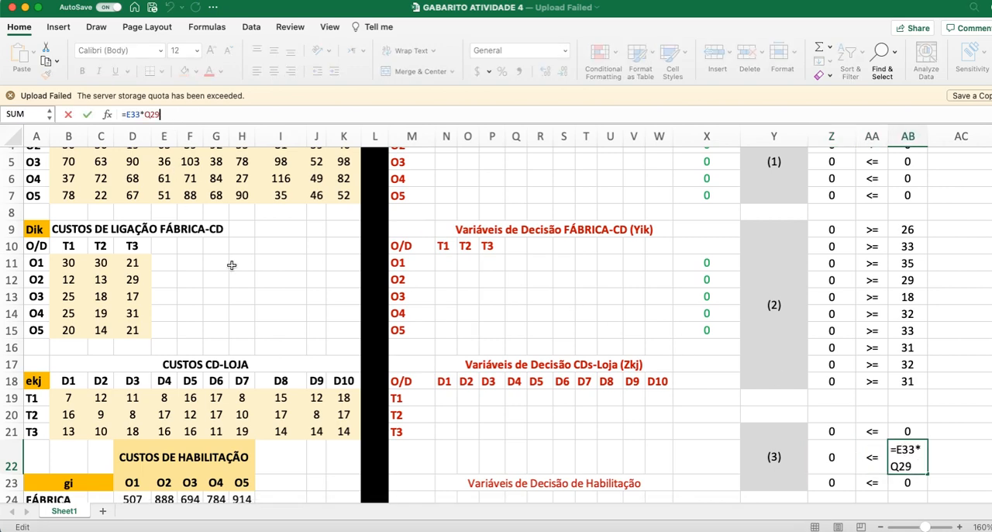
{"action": "scroll", "coordinate": [231, 265], "scroll_direction": "down", "scroll_amount": 6}
{"action": "scroll", "coordinate": [233, 300], "scroll_direction": "up", "scroll_amount": 1}
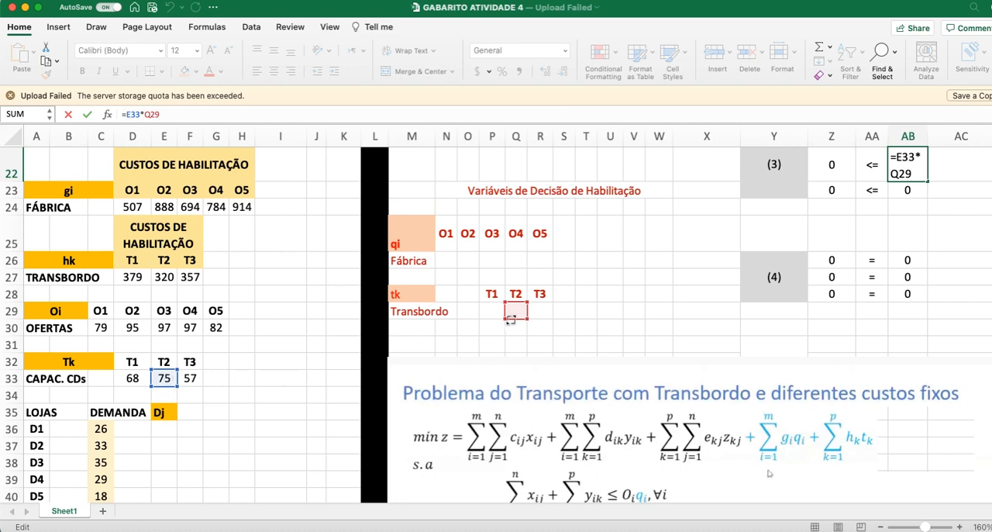
{"action": "scroll", "coordinate": [496, 325], "scroll_direction": "up", "scroll_amount": 1}
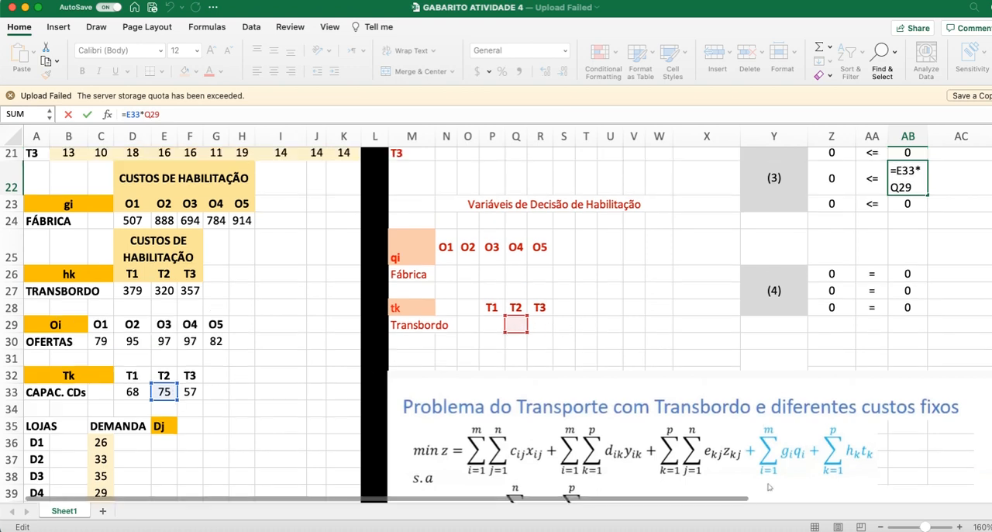
Step: Inspect the formulas in Z23 and AB23 for the T3 row of constraint (3), and leave them unedited
{"action": "left_click", "coordinate": [826, 206]}
{"action": "scroll", "coordinate": [648, 259], "scroll_direction": "up", "scroll_amount": 5}
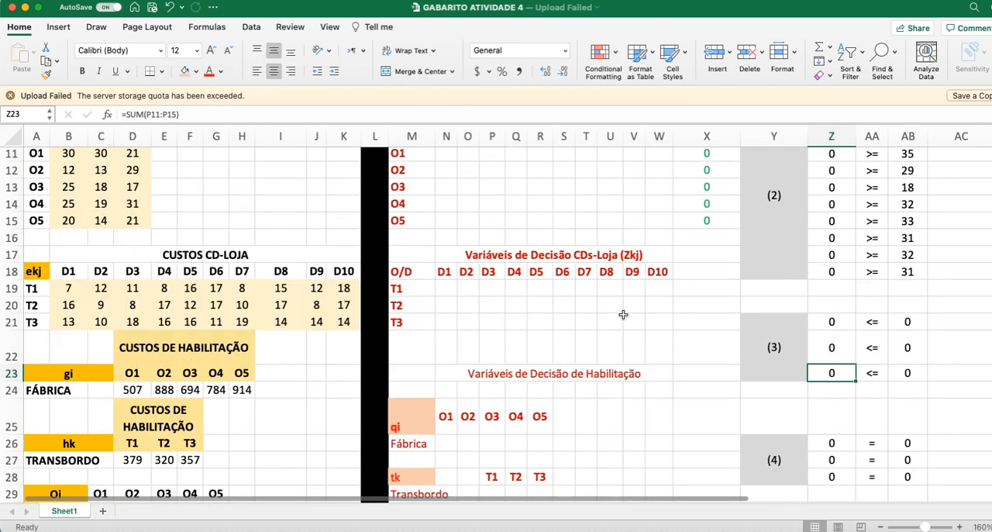
{"action": "left_click", "coordinate": [180, 114]}
{"action": "scroll", "coordinate": [465, 280], "scroll_direction": "up", "scroll_amount": 3}
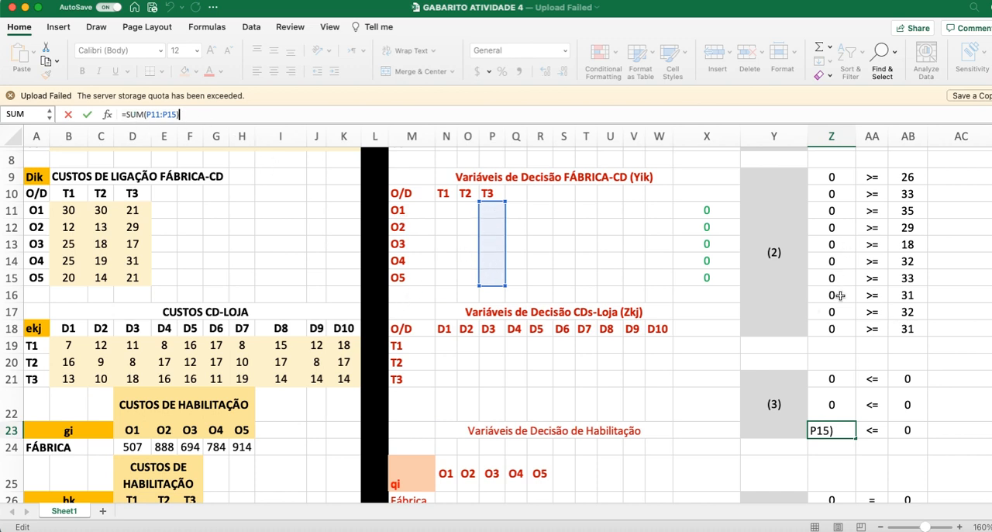
{"action": "left_click", "coordinate": [903, 430]}
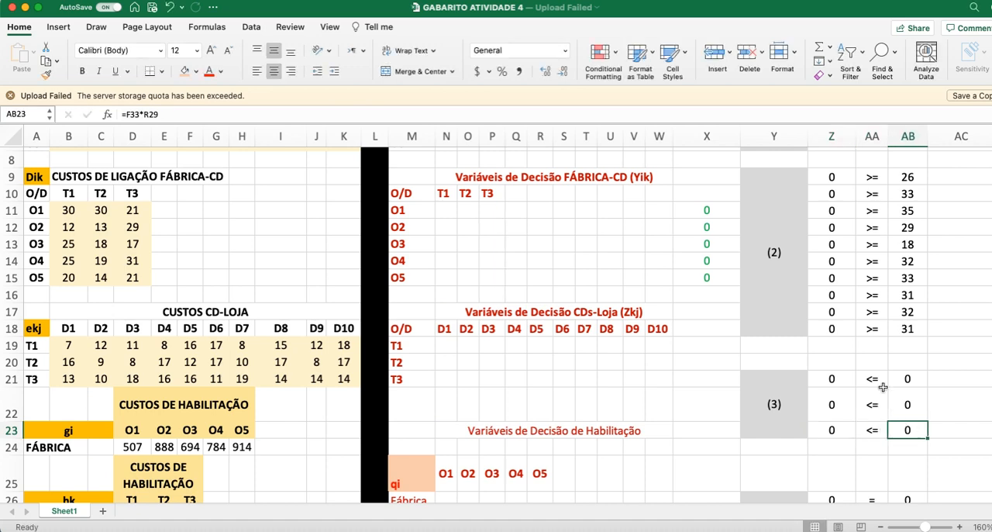
{"action": "scroll", "coordinate": [670, 428], "scroll_direction": "down", "scroll_amount": 3}
{"action": "scroll", "coordinate": [344, 405], "scroll_direction": "down", "scroll_amount": 15}
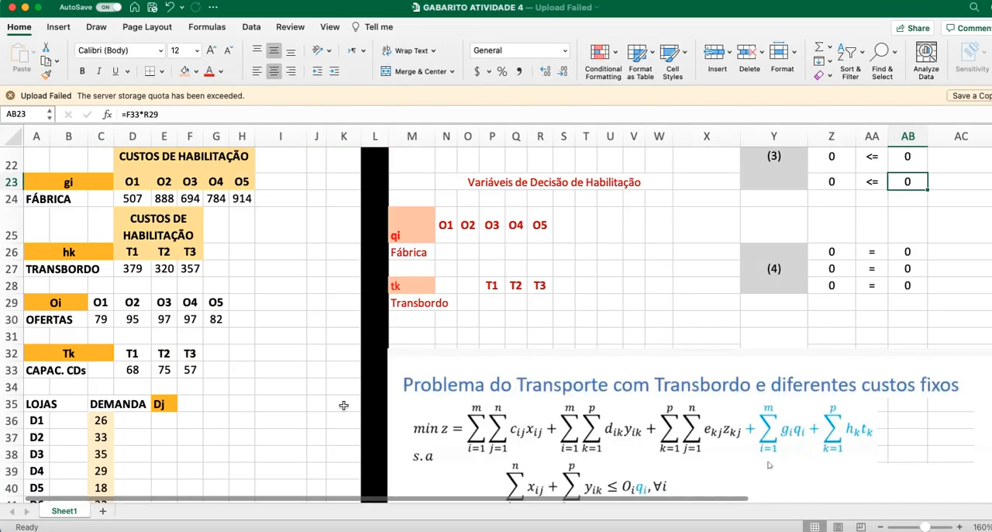
{"action": "scroll", "coordinate": [344, 405], "scroll_direction": "up", "scroll_amount": 7}
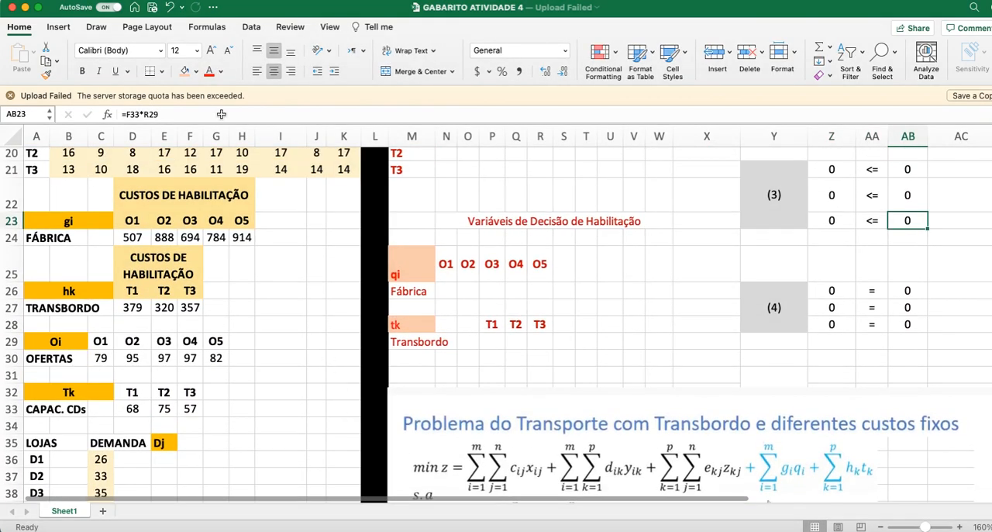
{"action": "key", "text": "F2"}
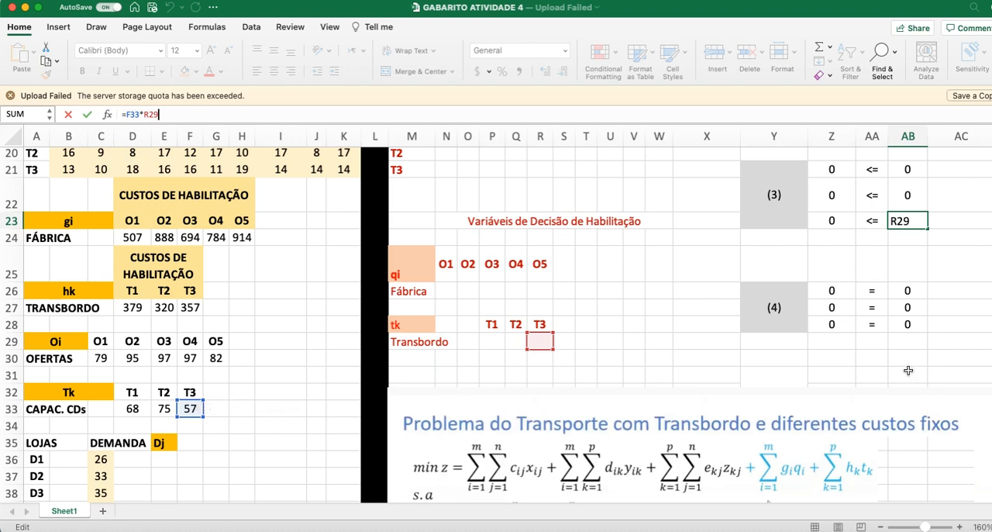
{"action": "left_click", "coordinate": [871, 351]}
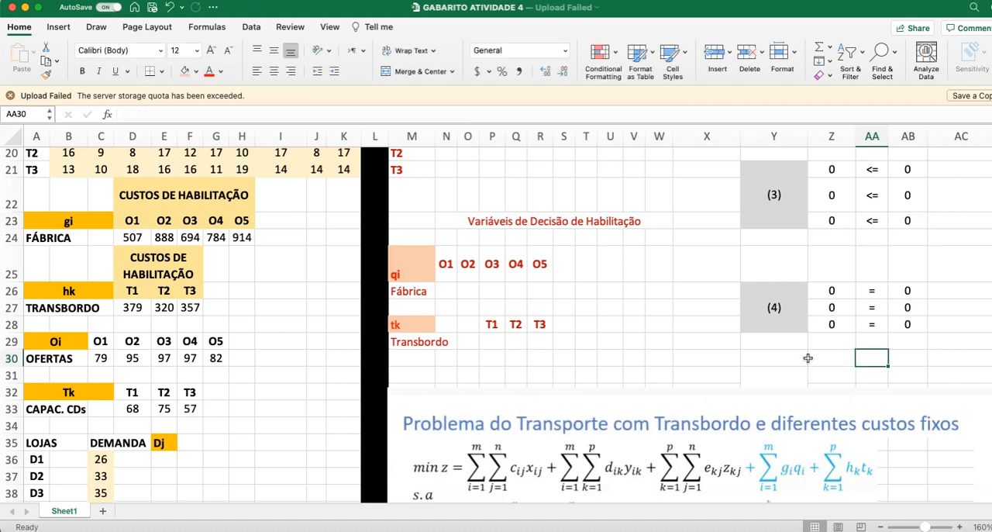
Step: Review the flow-balance constraint in the model formulation image and examine the T1 range summed in Z26 for constraint (4)
{"action": "scroll", "coordinate": [809, 354], "scroll_direction": "down", "scroll_amount": 5}
{"action": "scroll", "coordinate": [703, 347], "scroll_direction": "down", "scroll_amount": 2}
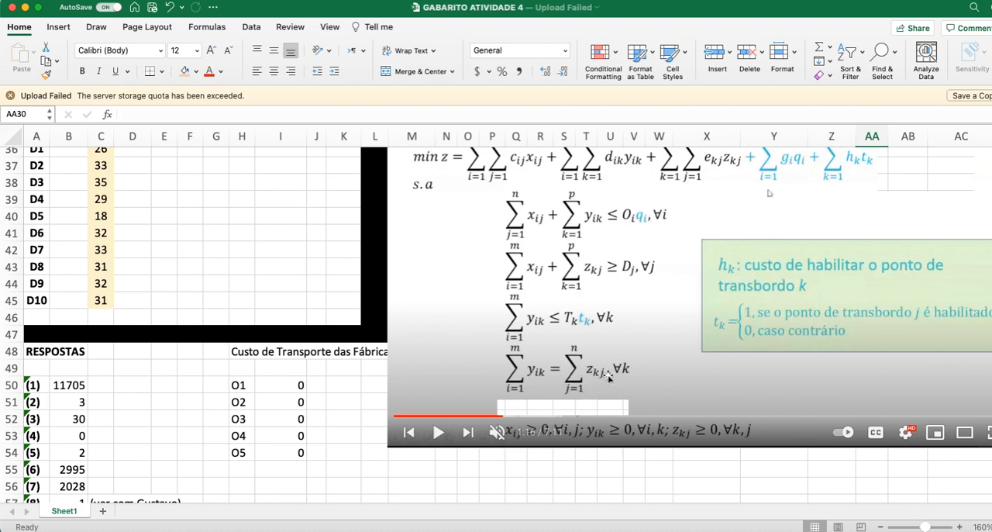
{"action": "scroll", "coordinate": [610, 378], "scroll_direction": "up", "scroll_amount": 10}
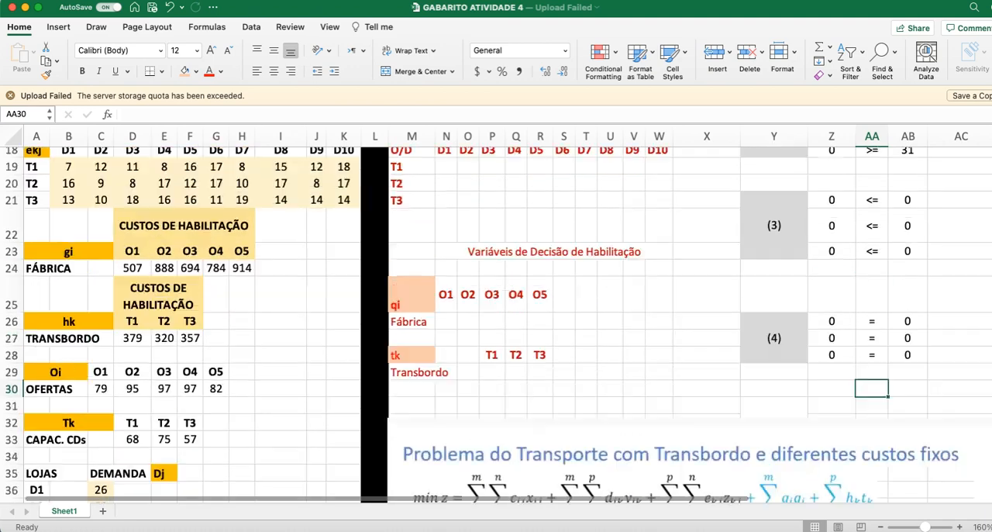
{"action": "left_click", "coordinate": [839, 322]}
{"action": "scroll", "coordinate": [741, 337], "scroll_direction": "up", "scroll_amount": 2}
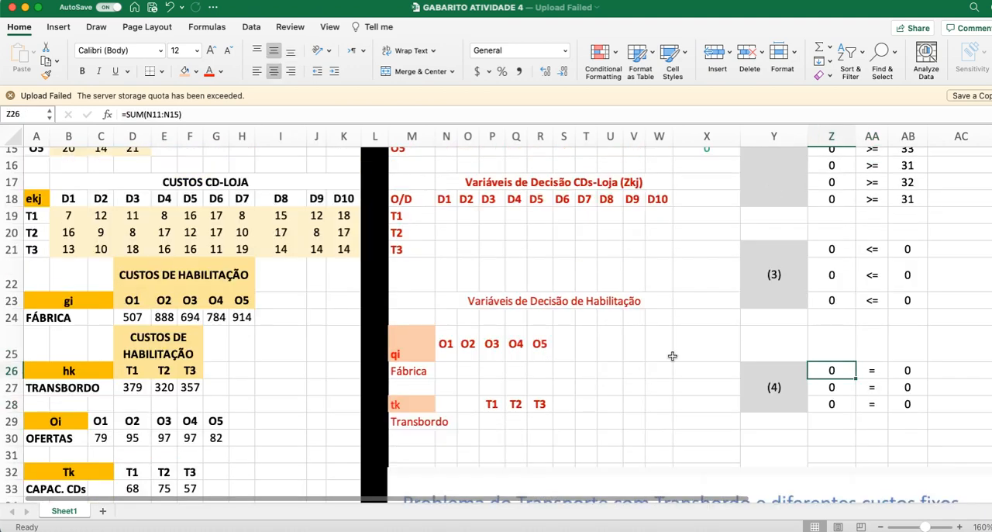
{"action": "left_click", "coordinate": [181, 115]}
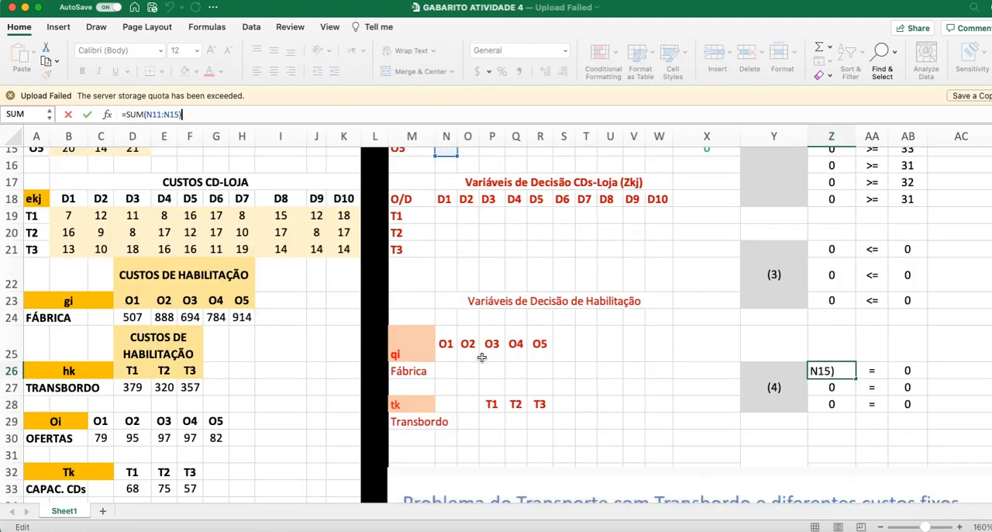
{"action": "scroll", "coordinate": [538, 370], "scroll_direction": "up", "scroll_amount": 4}
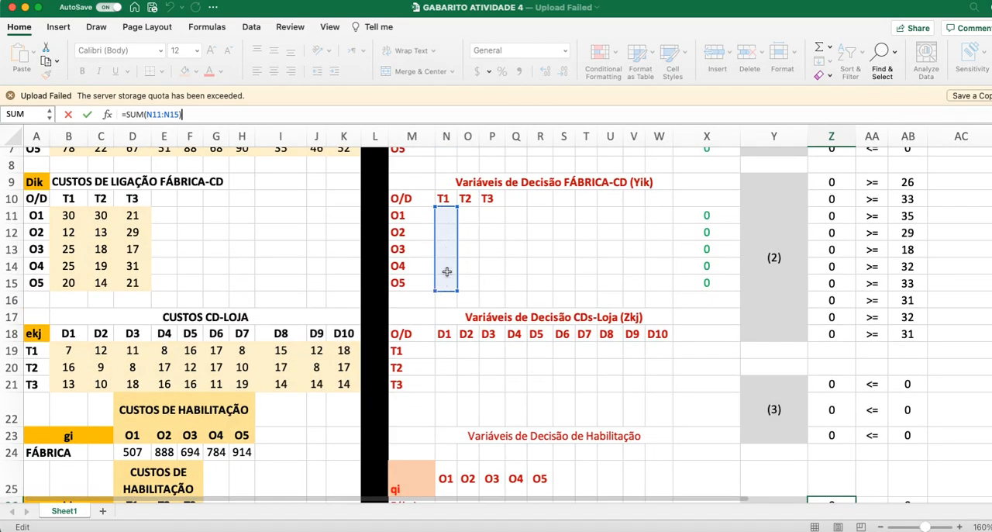
{"action": "scroll", "coordinate": [519, 345], "scroll_direction": "down", "scroll_amount": 5}
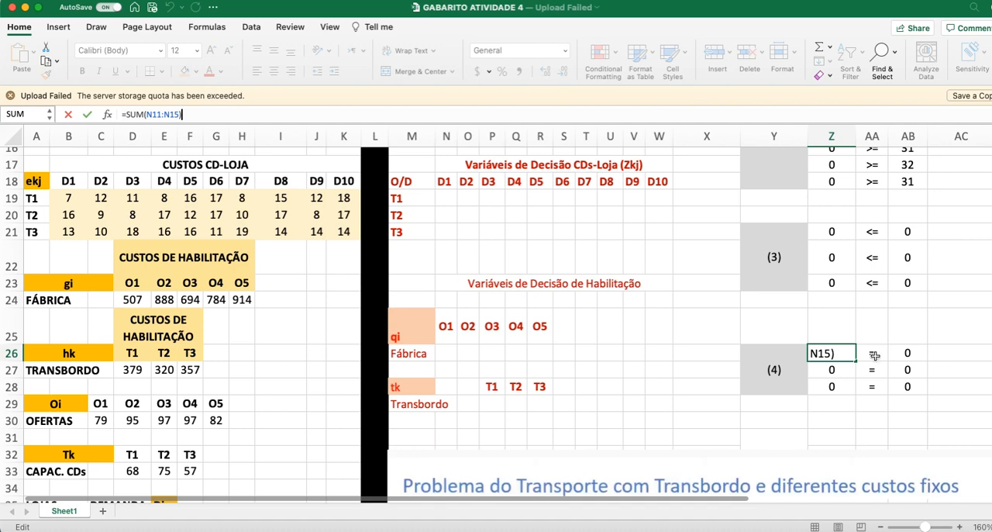
Step: Inspect the formula in AB26 and the row of CDs-Loja decision variables it references for constraint (4)
{"action": "left_click", "coordinate": [874, 355]}
{"action": "left_click", "coordinate": [901, 355]}
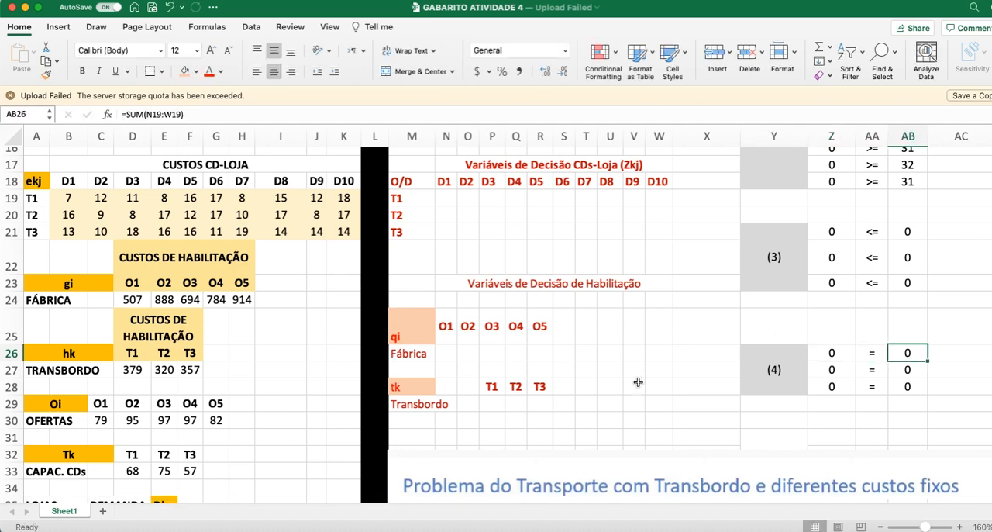
{"action": "scroll", "coordinate": [633, 391], "scroll_direction": "up", "scroll_amount": 5}
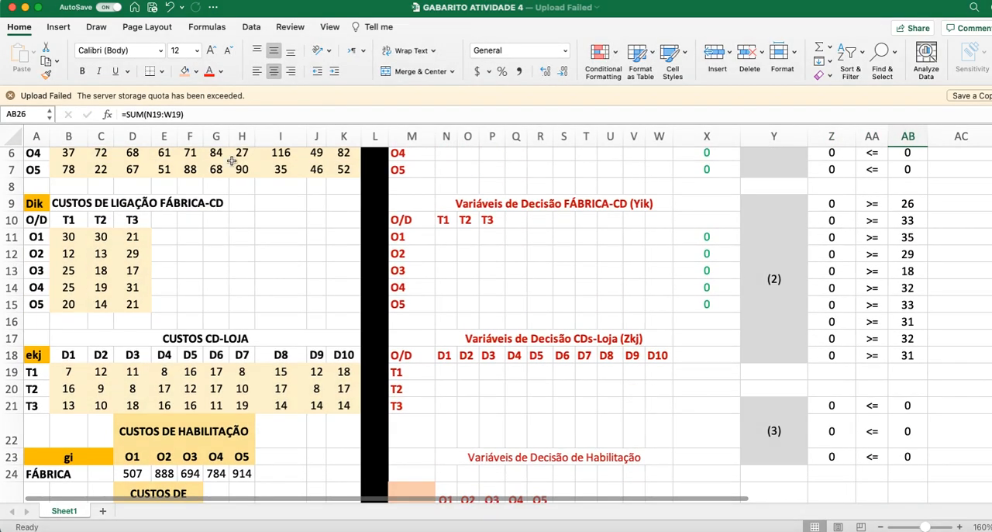
{"action": "key", "text": "F2"}
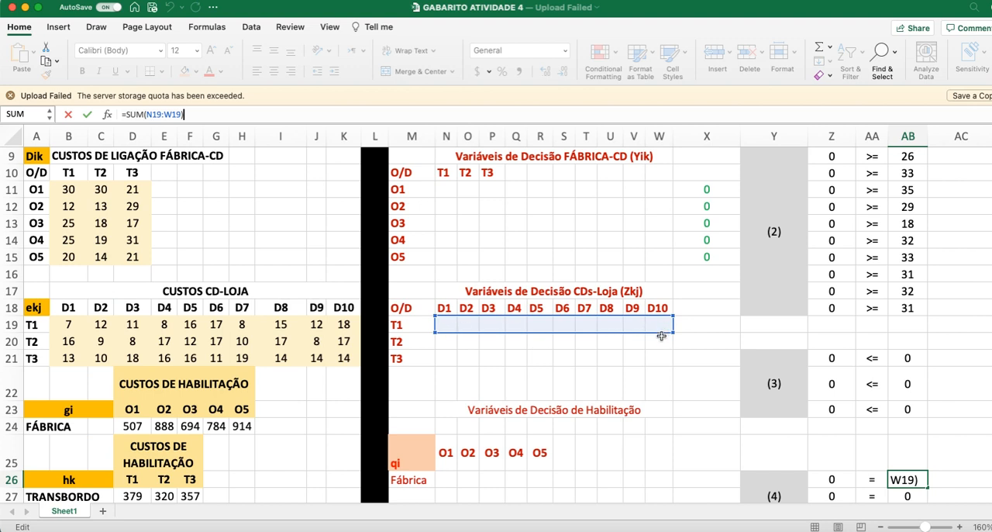
{"action": "scroll", "coordinate": [827, 450], "scroll_direction": "down", "scroll_amount": 2}
Step: Inspect the formulas in Z27 and AB27 for the T2 row of constraint (4) and trace their referenced ranges
{"action": "left_click", "coordinate": [831, 451]}
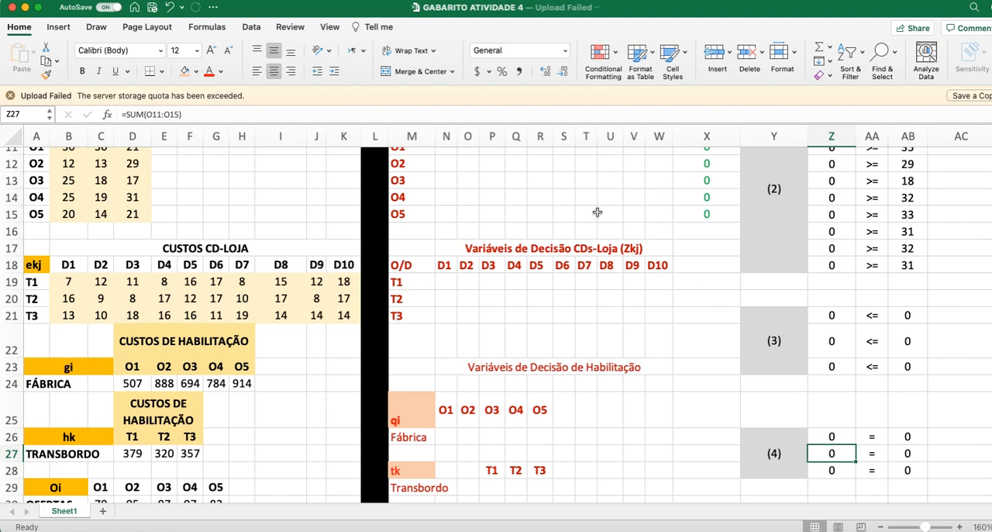
{"action": "left_click", "coordinate": [202, 113]}
{"action": "scroll", "coordinate": [423, 344], "scroll_direction": "up", "scroll_amount": 5}
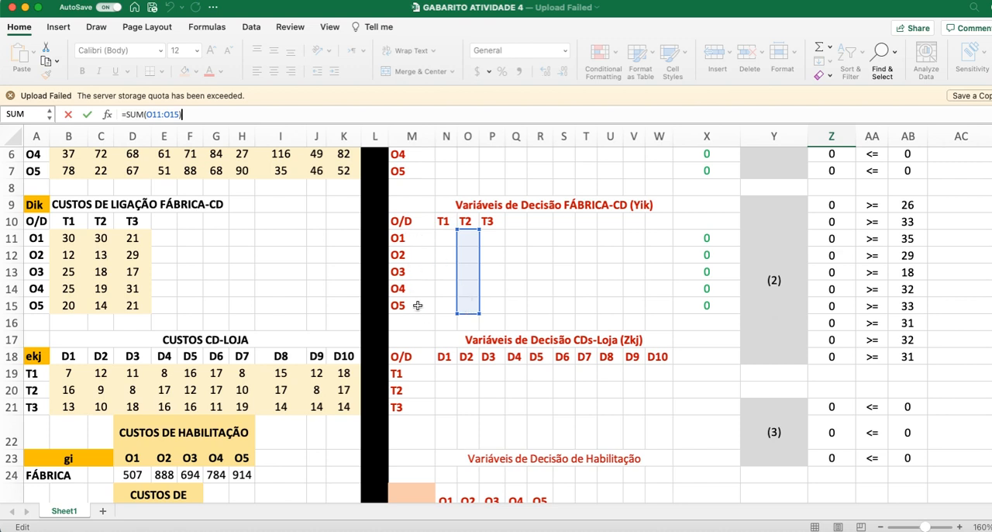
{"action": "scroll", "coordinate": [824, 439], "scroll_direction": "down", "scroll_amount": 4}
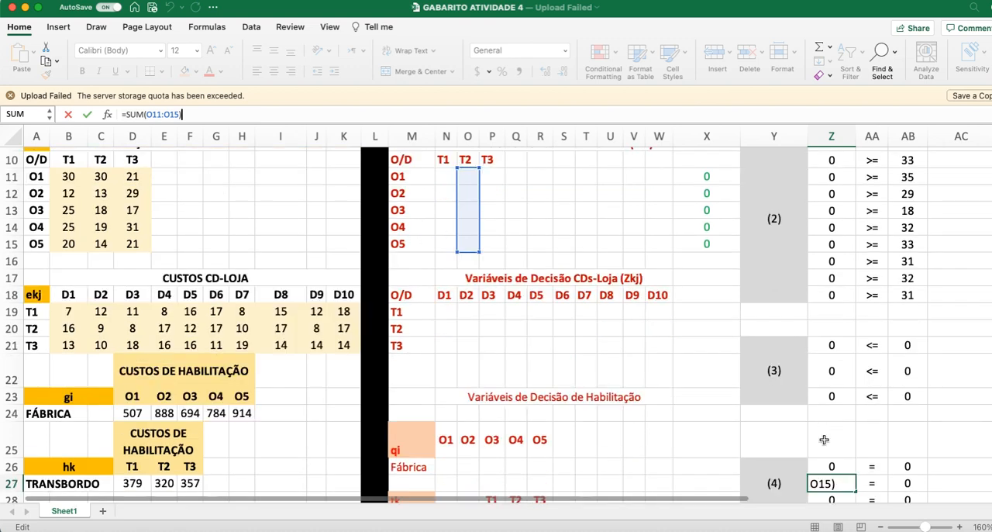
{"action": "left_click", "coordinate": [896, 481]}
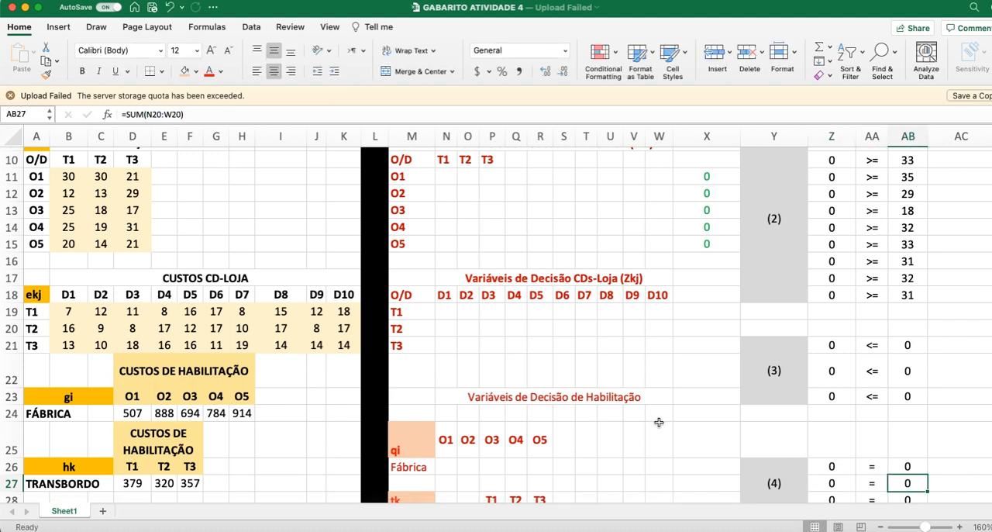
{"action": "scroll", "coordinate": [677, 423], "scroll_direction": "down", "scroll_amount": 3}
{"action": "left_click", "coordinate": [190, 114]}
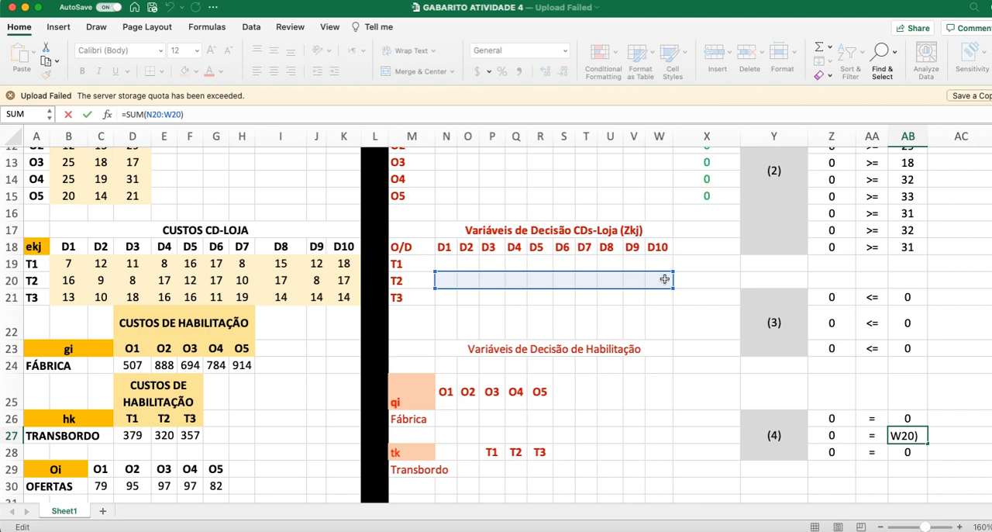
Step: Inspect the formulas in Z28 and AB28 for the T3 row of constraint (4), and close the cell without changing it
{"action": "left_click", "coordinate": [829, 452]}
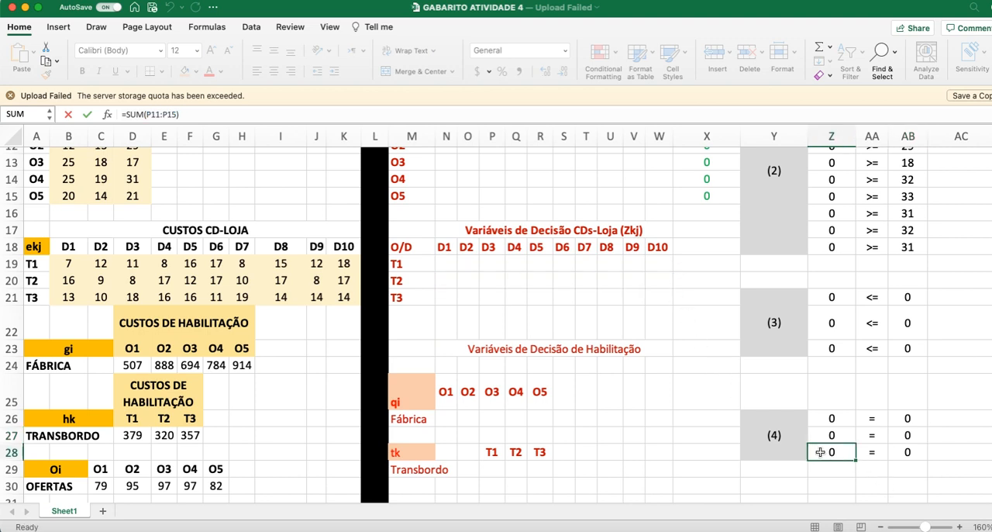
{"action": "left_click", "coordinate": [207, 114]}
{"action": "scroll", "coordinate": [451, 304], "scroll_direction": "up", "scroll_amount": 3}
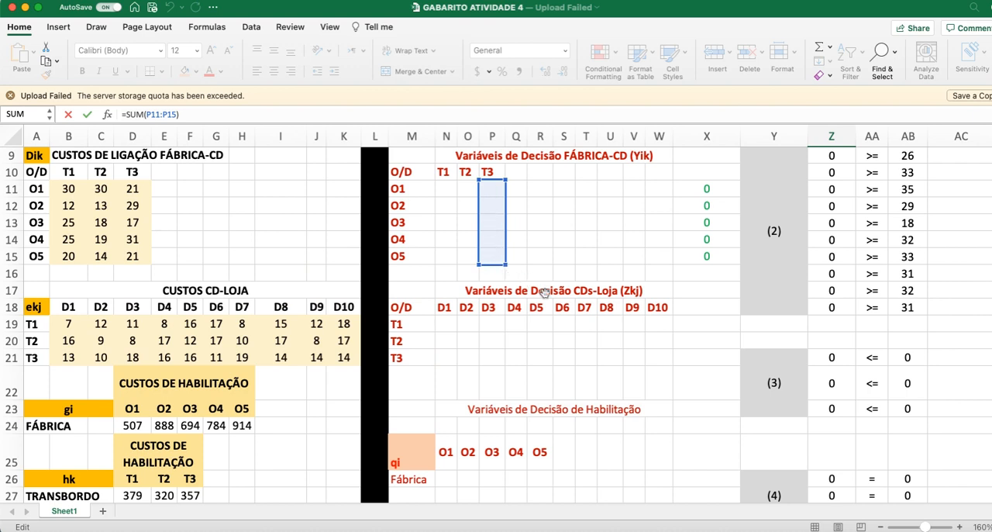
{"action": "scroll", "coordinate": [899, 468], "scroll_direction": "down", "scroll_amount": 1}
{"action": "left_click", "coordinate": [891, 483]}
{"action": "left_click", "coordinate": [886, 483]}
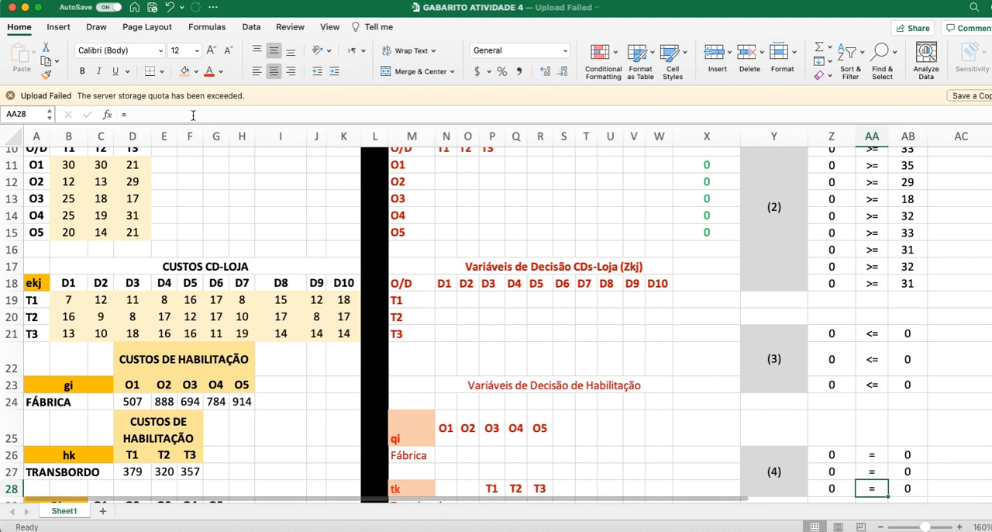
{"action": "key", "text": "Right"}
{"action": "left_click", "coordinate": [192, 115]}
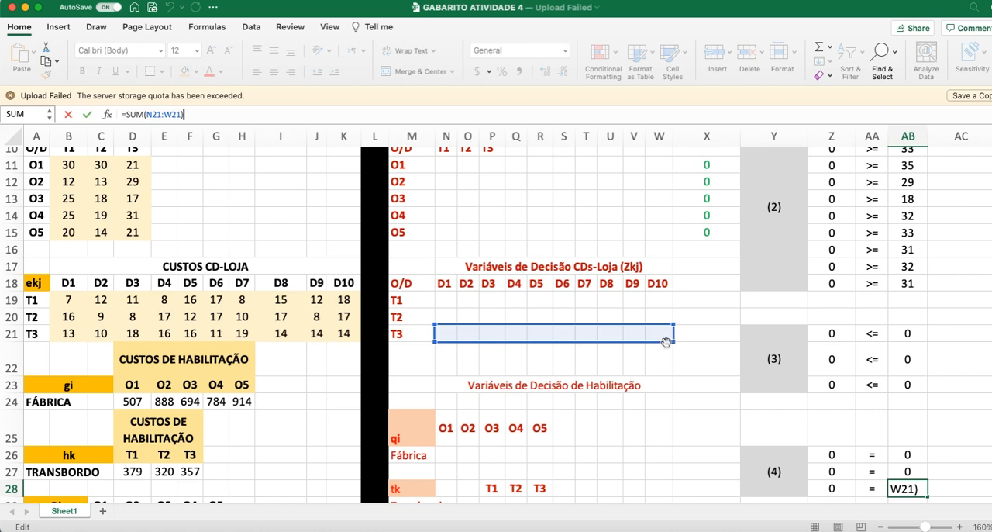
{"action": "key", "text": "Return"}
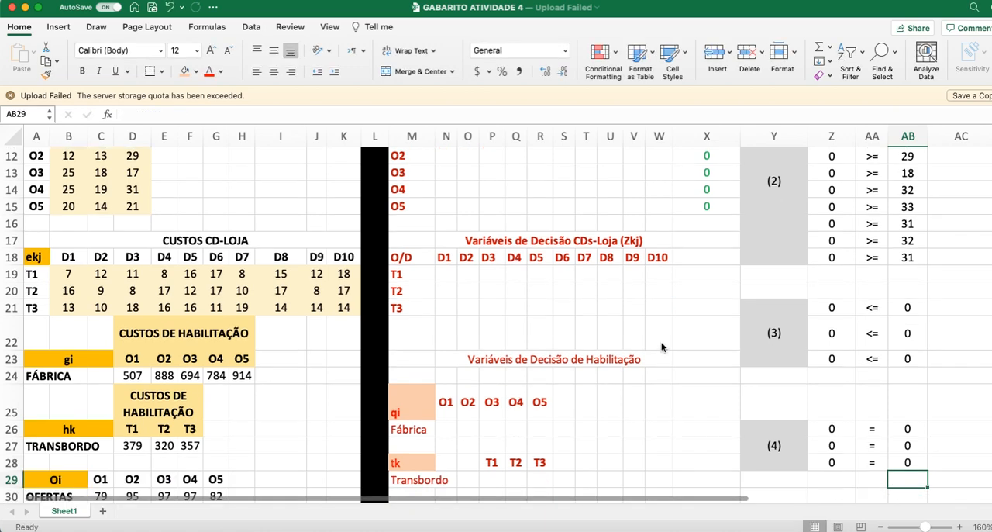
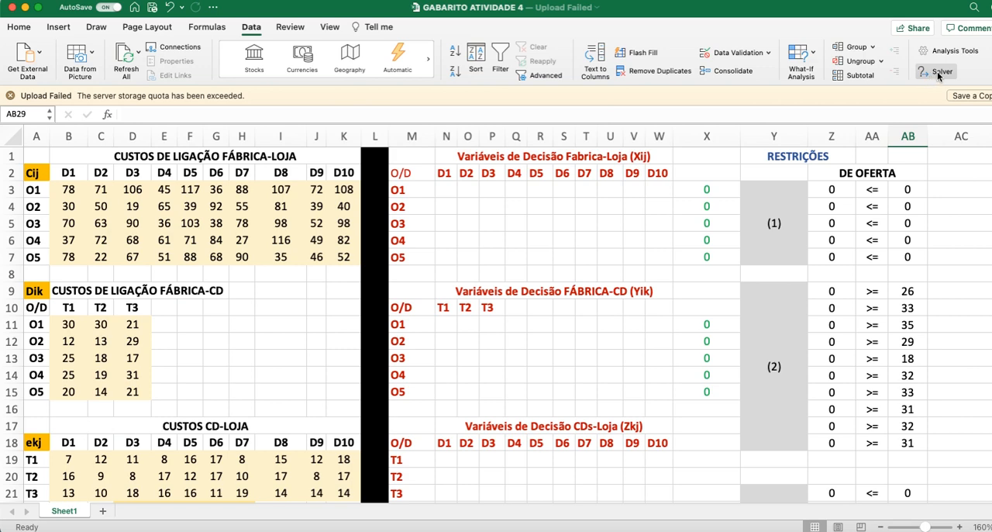
Step: Review the Solver parameters for the objective cell, variable cells and constraints, and close them without solving
{"action": "left_click", "coordinate": [929, 74]}
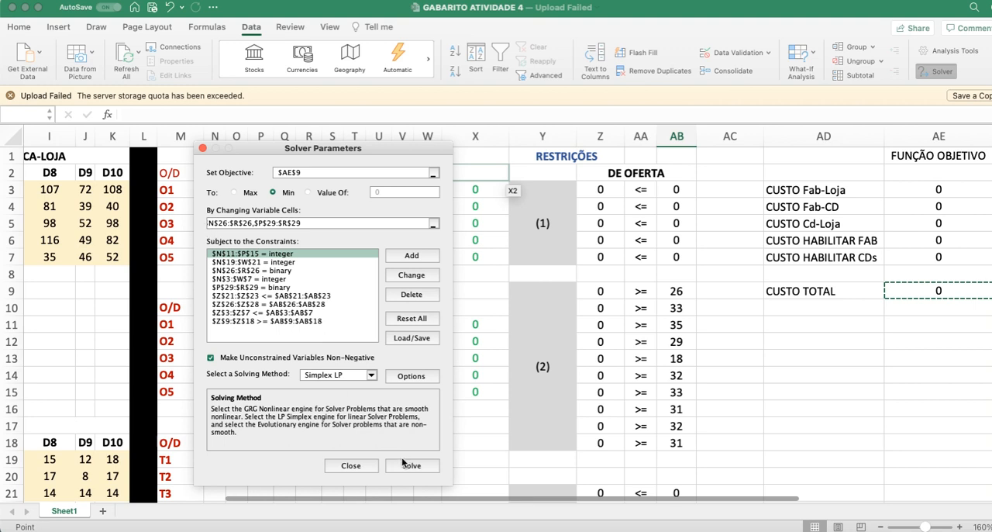
{"action": "left_click", "coordinate": [363, 465]}
{"action": "left_click", "coordinate": [885, 390]}
{"action": "left_click", "coordinate": [829, 198]}
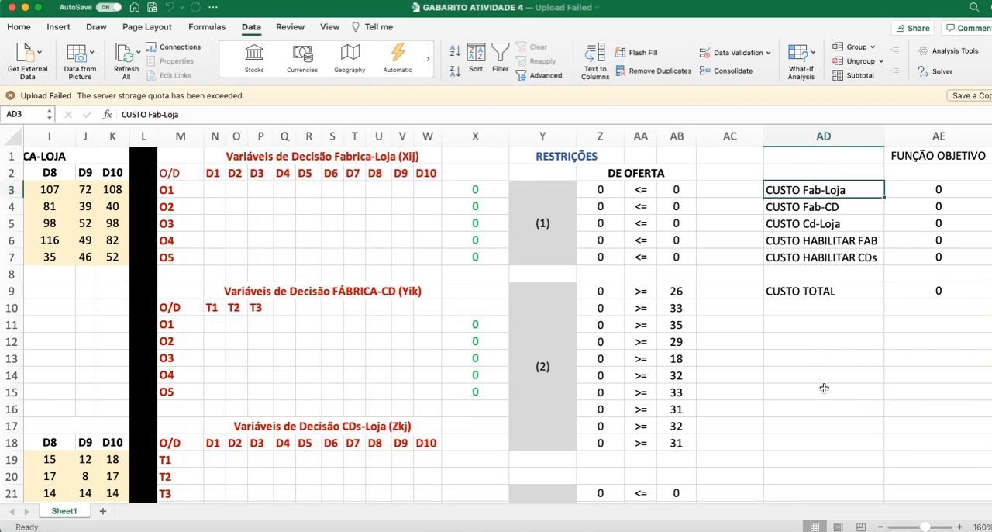
Step: Fill the FUNÇÃO OBJETIVO heading cell AE1 with gray
{"action": "left_click", "coordinate": [923, 160]}
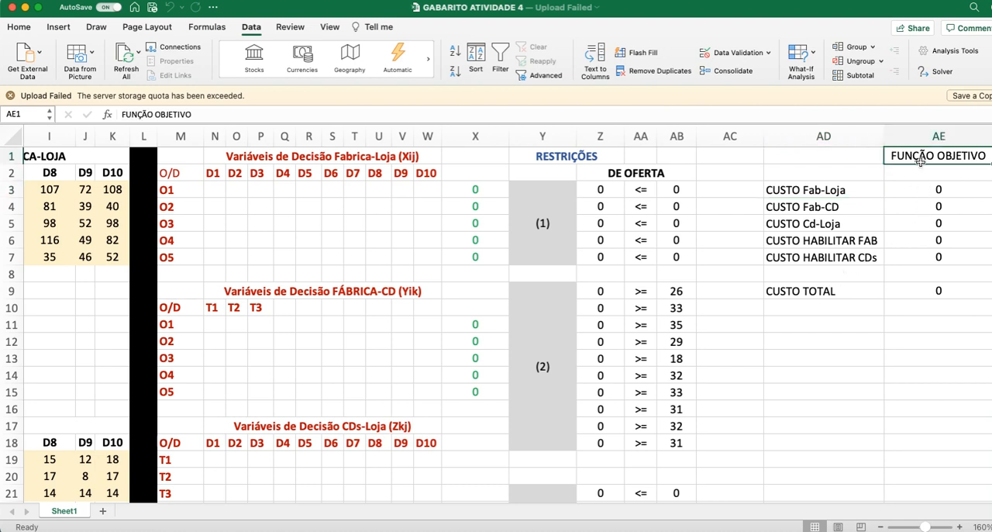
{"action": "left_click", "coordinate": [38, 27]}
{"action": "left_click", "coordinate": [194, 72]}
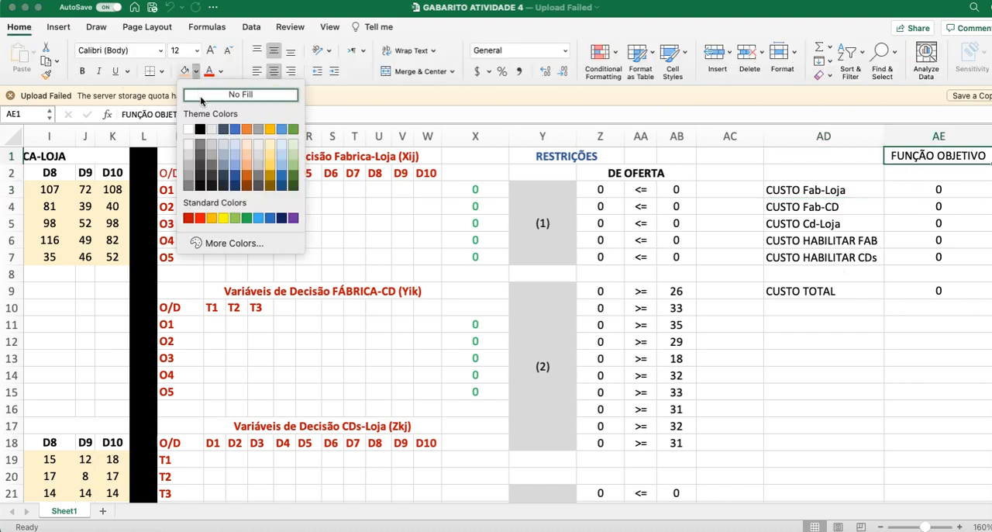
{"action": "left_click", "coordinate": [192, 172]}
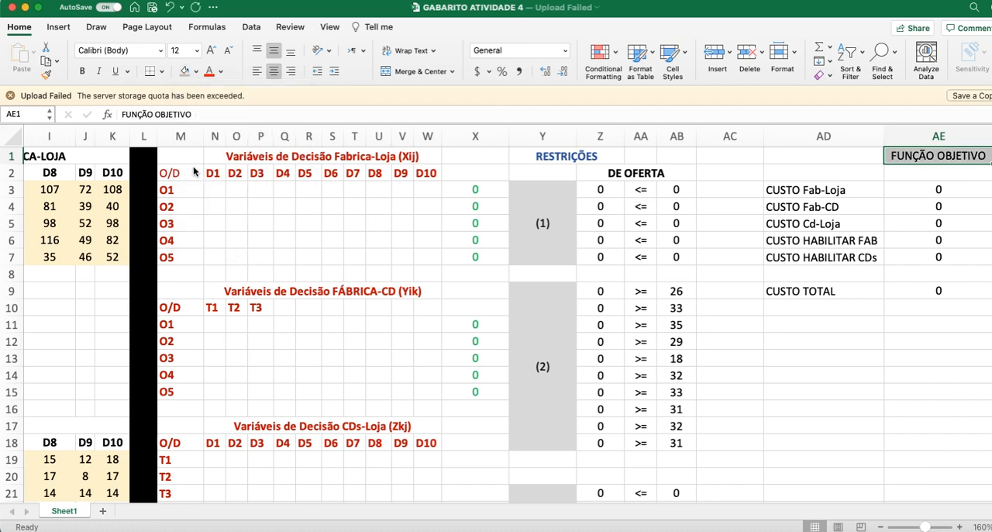
{"action": "left_click", "coordinate": [962, 353]}
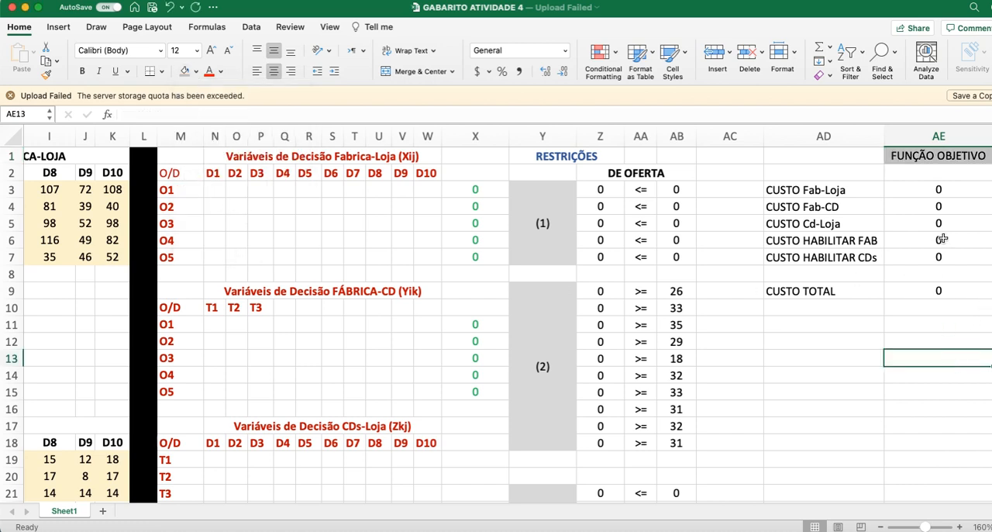
Step: Review the cost components of the objective function in AE3:AE7, including the CUSTO HABILITAR FAB and CUSTO HABILITAR CDs labels
{"action": "left_click", "coordinate": [928, 189]}
{"action": "key", "text": "super+shift+Down"}
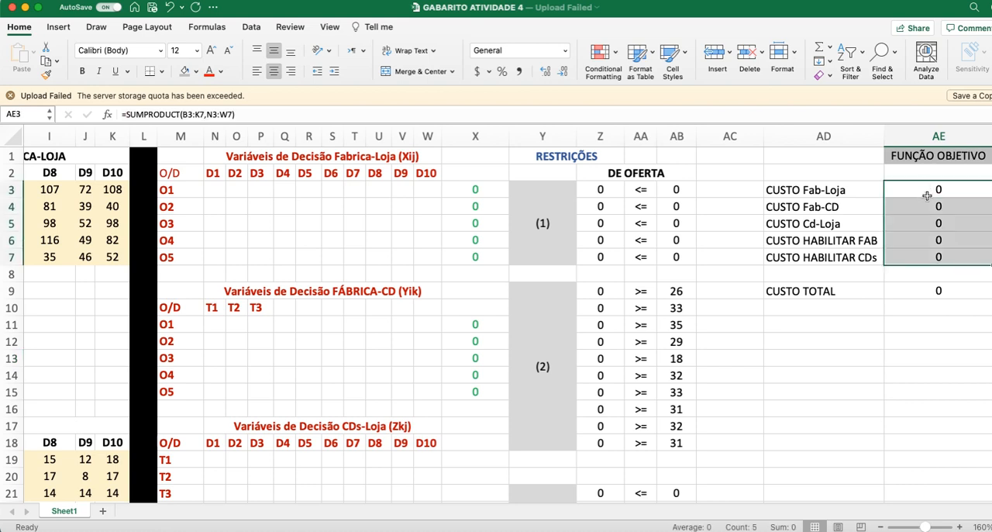
{"action": "left_click", "coordinate": [820, 243]}
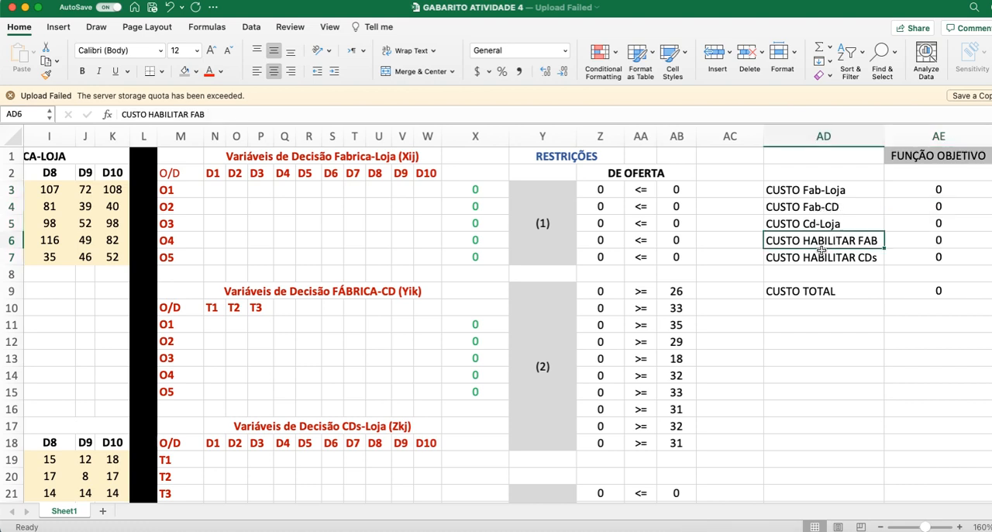
{"action": "left_click", "coordinate": [824, 260]}
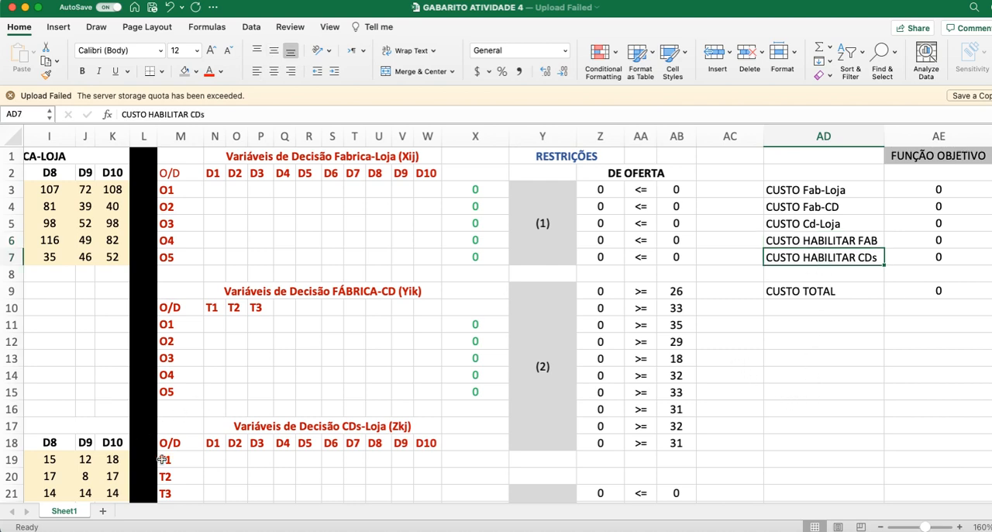
Step: Bring the model formulation image up beside the objective function block and compare its cost terms with AE3:AE7
{"action": "scroll", "coordinate": [589, 403], "scroll_direction": "down", "scroll_amount": 10}
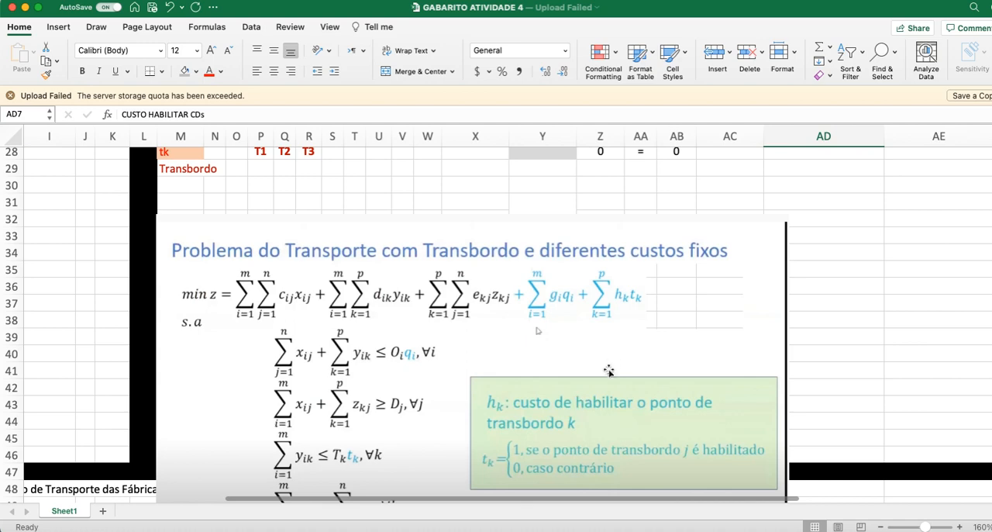
{"action": "left_click_drag", "start_coordinate": [593, 400], "coordinate": [612, 155]}
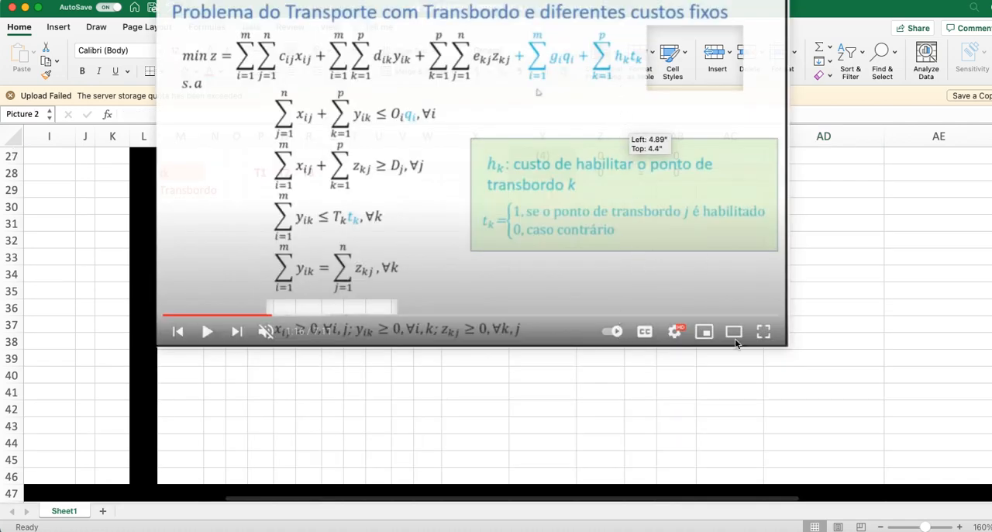
{"action": "scroll", "coordinate": [844, 339], "scroll_direction": "up", "scroll_amount": 5}
{"action": "left_click_drag", "start_coordinate": [734, 445], "coordinate": [715, 220]}
{"action": "scroll", "coordinate": [874, 291], "scroll_direction": "up", "scroll_amount": 5}
{"action": "left_click_drag", "start_coordinate": [742, 409], "coordinate": [707, 288]}
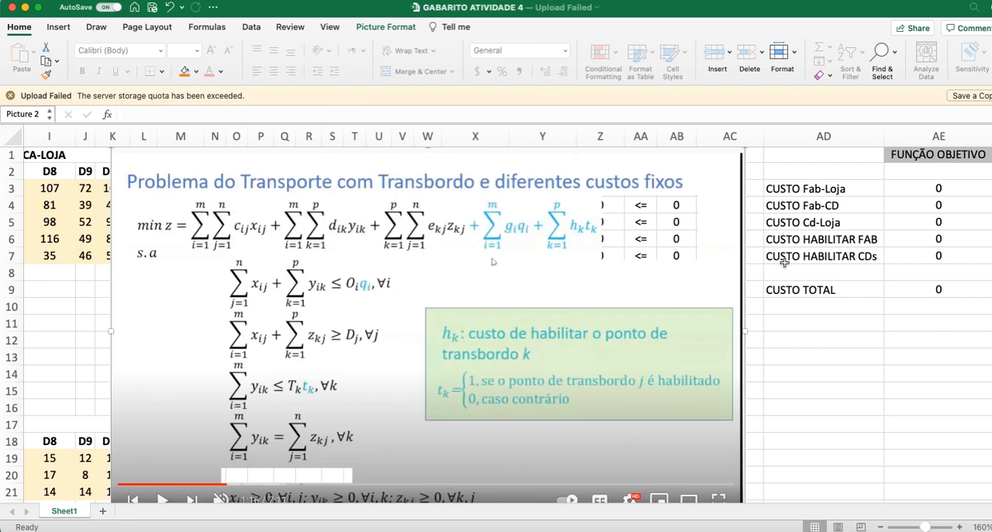
{"action": "left_click", "coordinate": [940, 189]}
{"action": "key", "text": "super+shift+Down"}
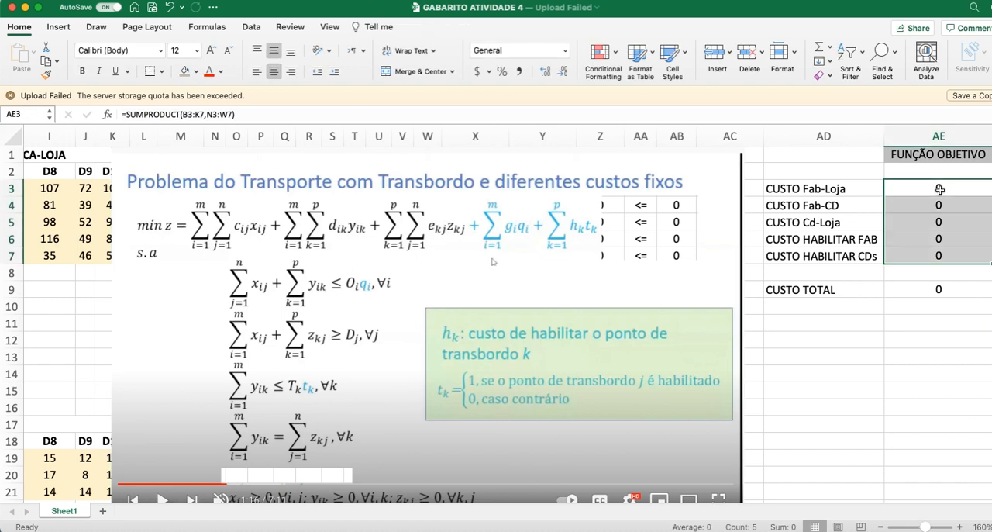
{"action": "left_click", "coordinate": [867, 352]}
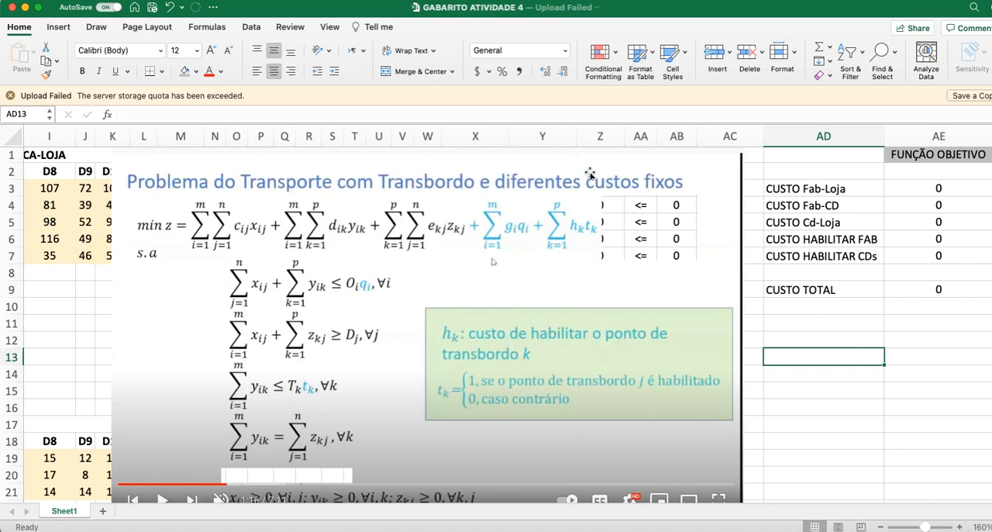
Step: Move the formulation image back down below the constraint and objective function cells near the top of the sheet
{"action": "left_click_drag", "start_coordinate": [582, 163], "coordinate": [647, 393]}
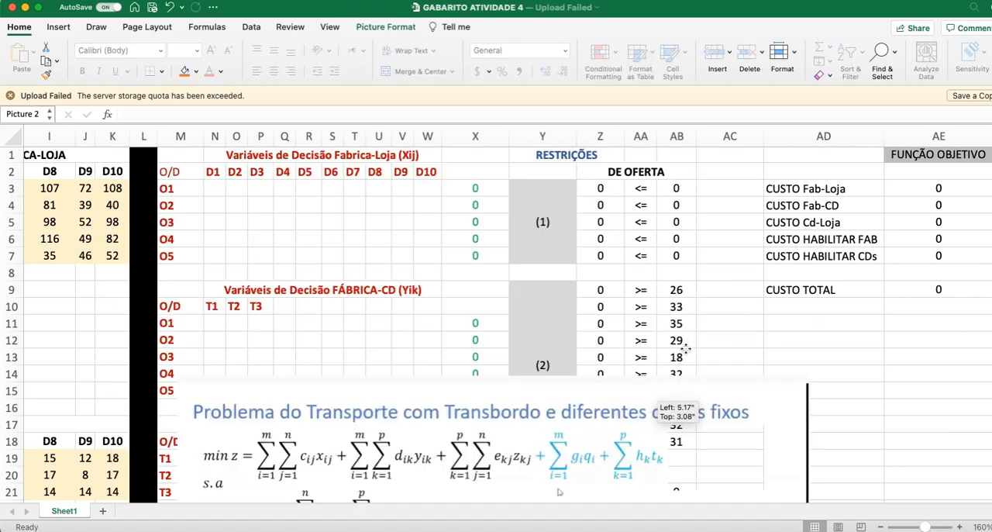
{"action": "scroll", "coordinate": [814, 355], "scroll_direction": "down", "scroll_amount": 2}
{"action": "scroll", "coordinate": [815, 356], "scroll_direction": "up", "scroll_amount": 2}
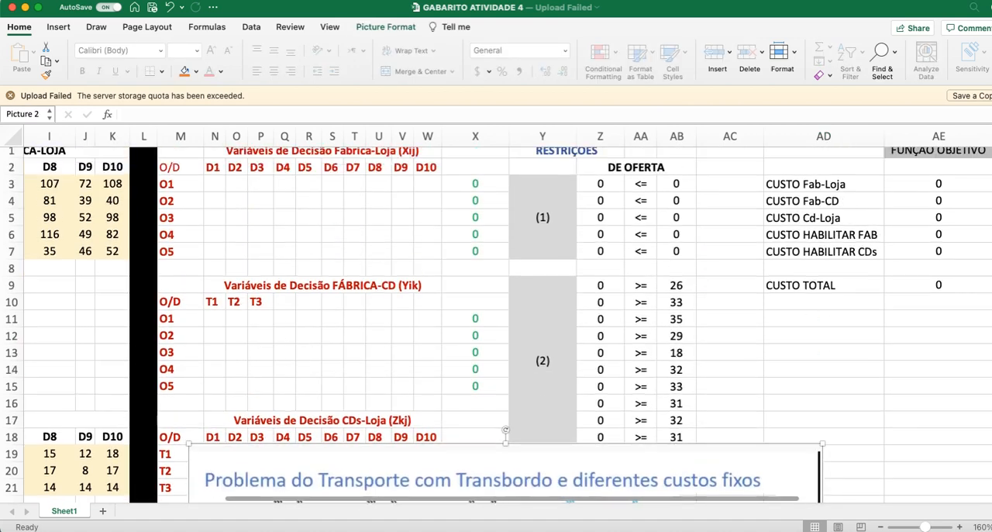
Step: Inspect the CUSTO Fab-Loja formula in AE3, trace its cost and decision variable ranges, and close it without changes
{"action": "left_click", "coordinate": [944, 181]}
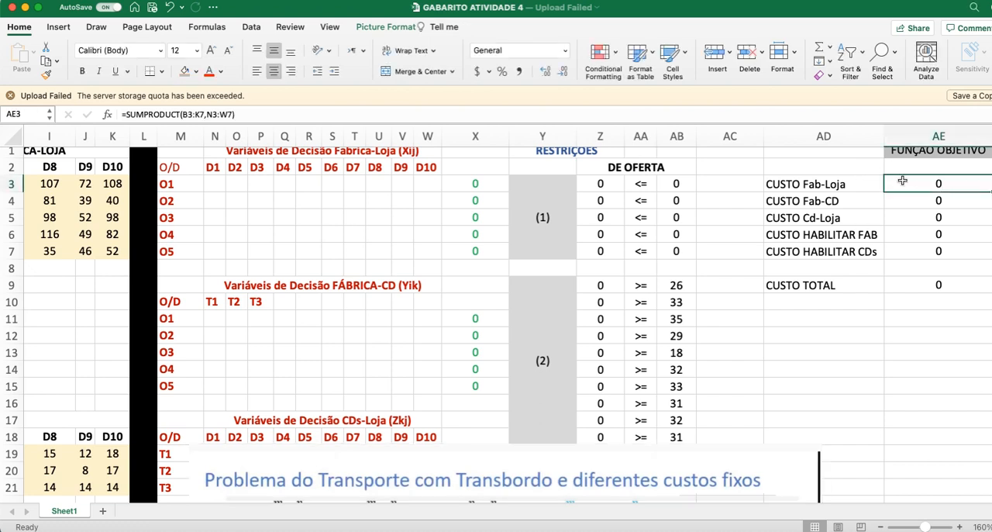
{"action": "left_click", "coordinate": [242, 114]}
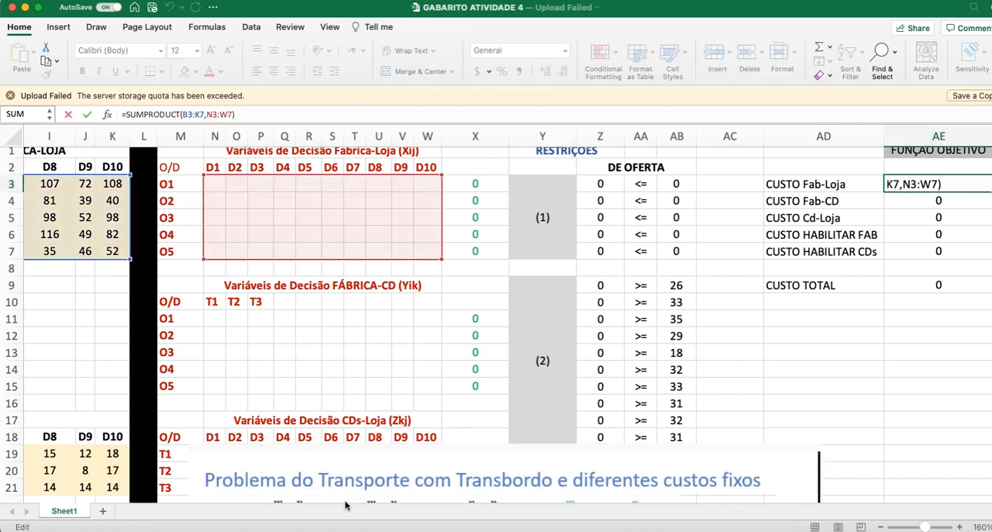
{"action": "scroll", "coordinate": [428, 500], "scroll_direction": "left", "scroll_amount": 6}
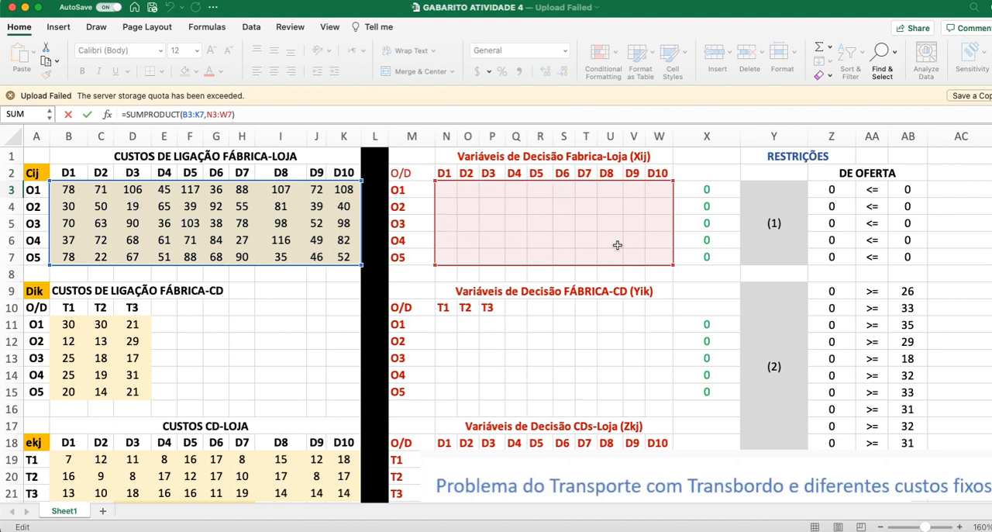
{"action": "key", "text": "Return"}
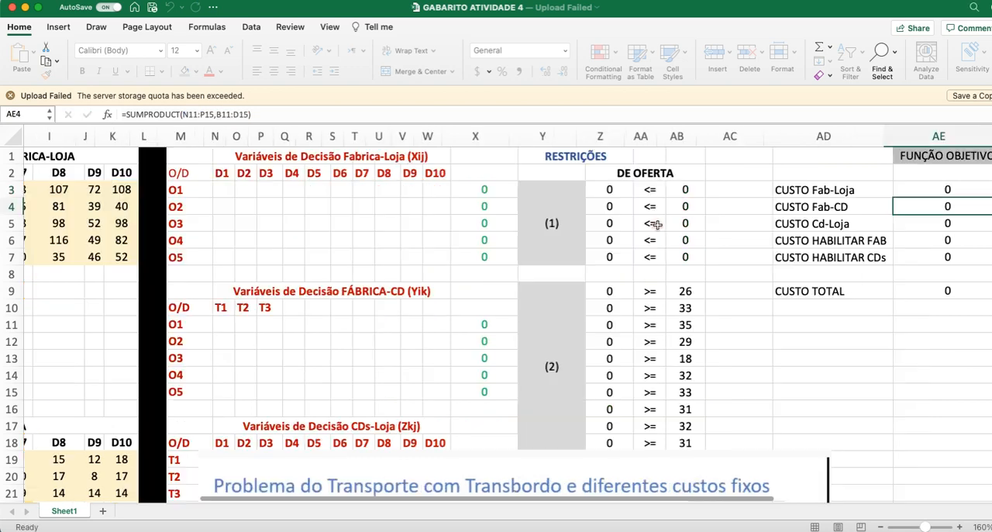
Step: Inspect the CUSTO Fab-CD formula in AE4, trace its Dik cost and Yik variable ranges, and close it without changes
{"action": "left_click", "coordinate": [259, 95]}
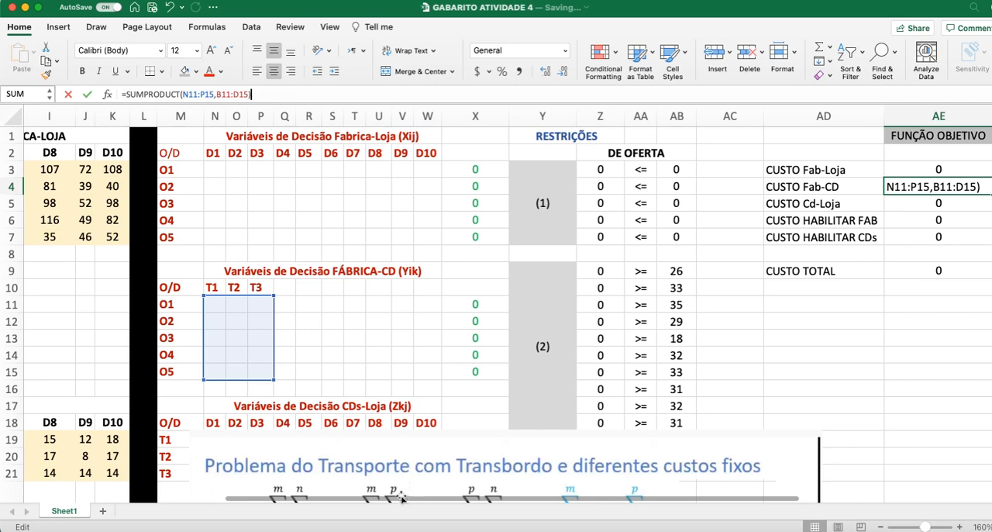
{"action": "scroll", "coordinate": [401, 496], "scroll_direction": "left", "scroll_amount": 5}
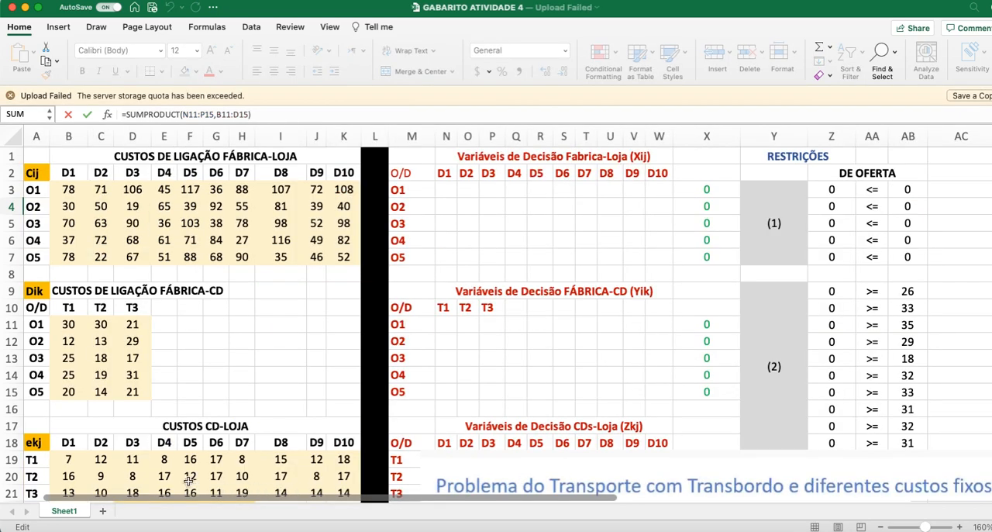
{"action": "left_click", "coordinate": [250, 114]}
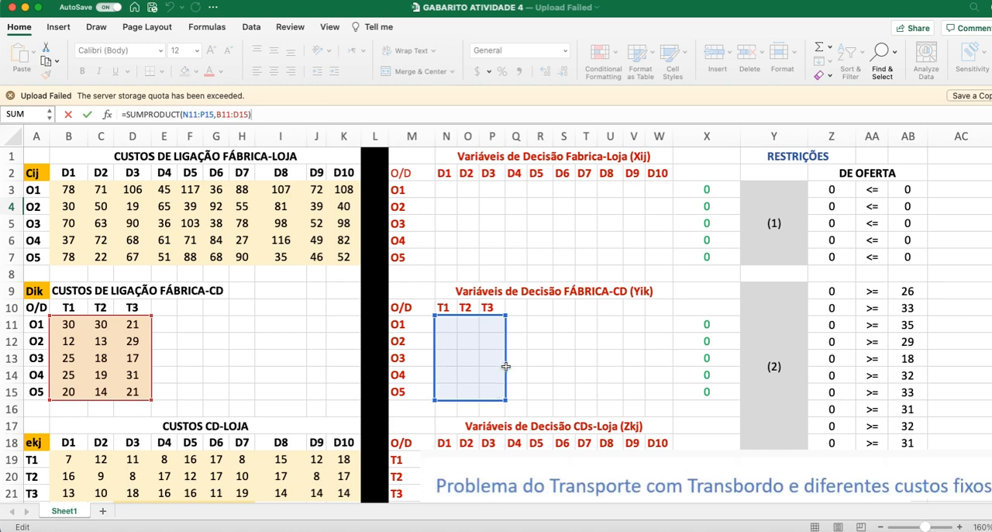
{"action": "key", "text": "Return"}
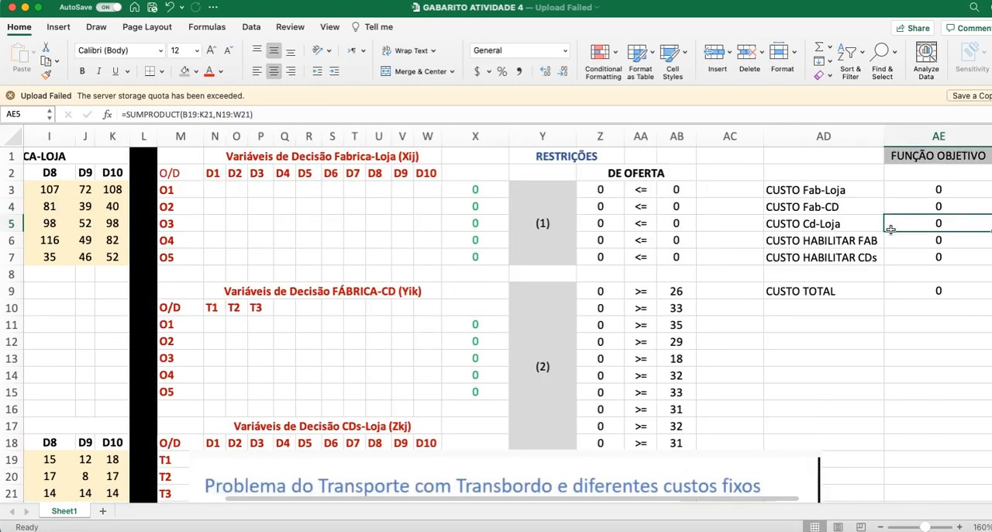
Step: Open the CUSTO Cd-Loja formula in AE5 and trace the CD-Loja cost range it references
{"action": "left_click", "coordinate": [823, 226]}
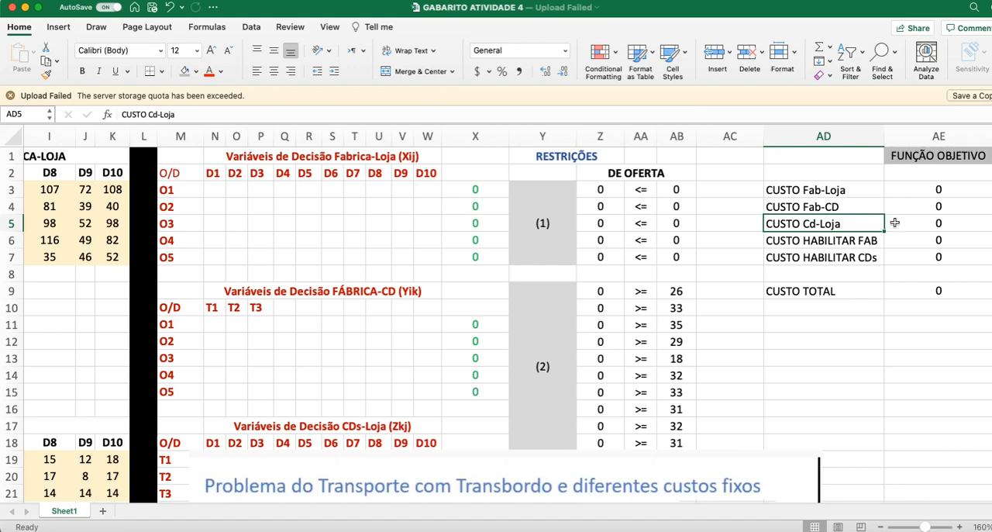
{"action": "key", "text": "Right"}
{"action": "left_click", "coordinate": [266, 114]}
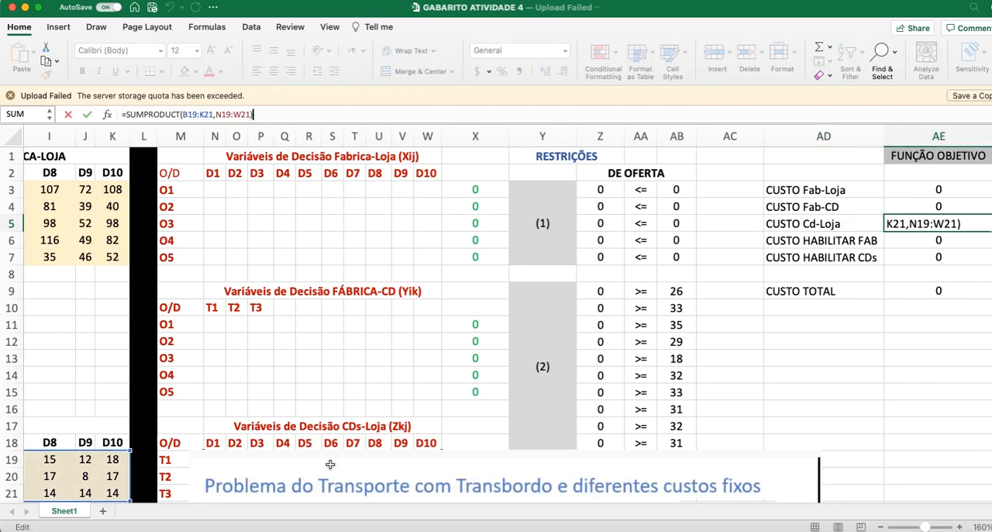
{"action": "scroll", "coordinate": [275, 499], "scroll_direction": "left", "scroll_amount": 5}
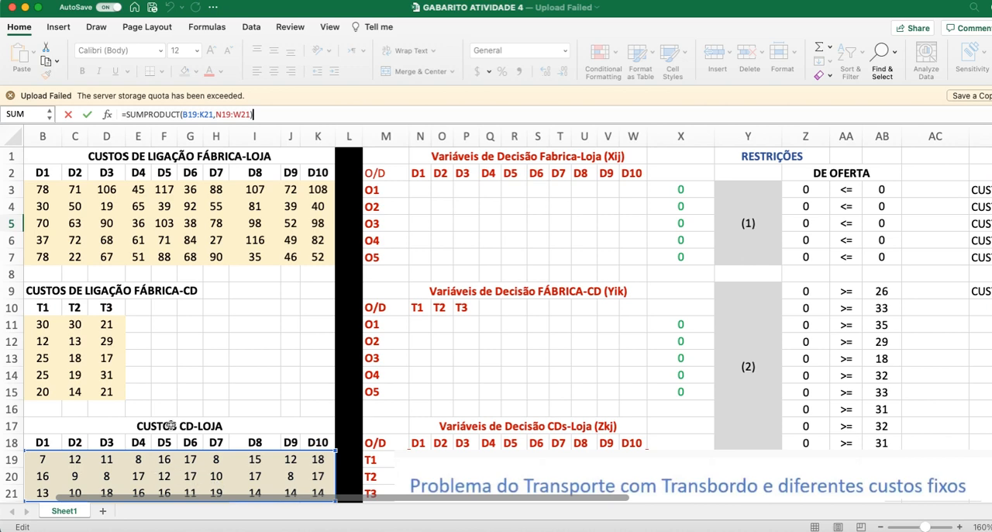
Step: Move the formulation image further down the sheet, clear of the CDs-Loja and Habilitação decision variables
{"action": "scroll", "coordinate": [168, 425], "scroll_direction": "down", "scroll_amount": 5}
{"action": "left_click_drag", "start_coordinate": [545, 382], "coordinate": [535, 348]}
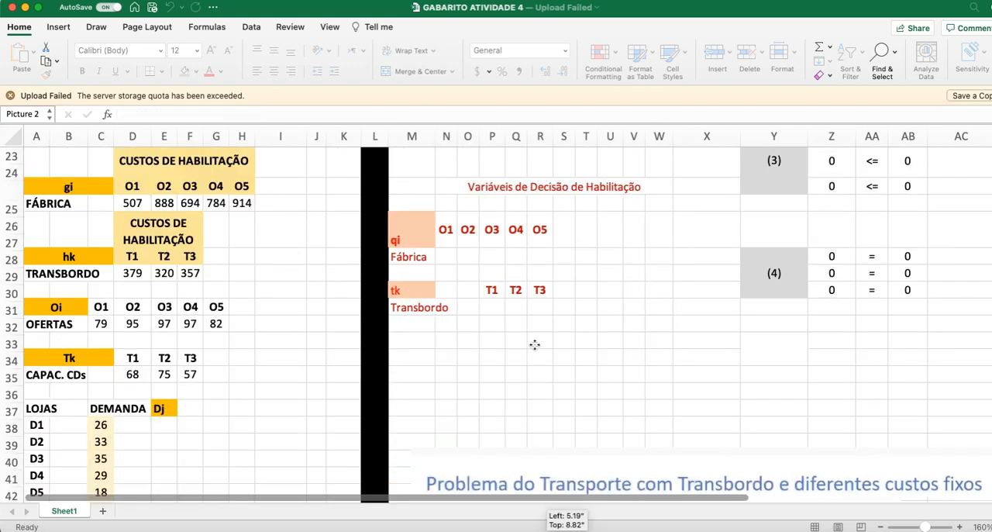
{"action": "scroll", "coordinate": [162, 343], "scroll_direction": "up", "scroll_amount": 1}
{"action": "scroll", "coordinate": [205, 362], "scroll_direction": "up", "scroll_amount": 10}
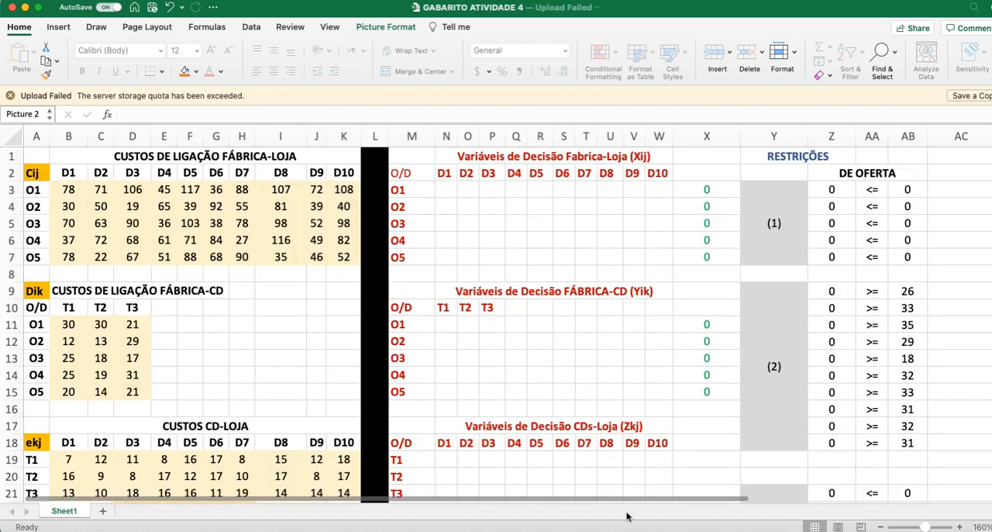
Step: Reopen the CUSTO Cd-Loja formula in AE5, trace its CD-Loja cost and Zkj variable ranges, and close it without changes
{"action": "scroll", "coordinate": [633, 500], "scroll_direction": "right", "scroll_amount": 4}
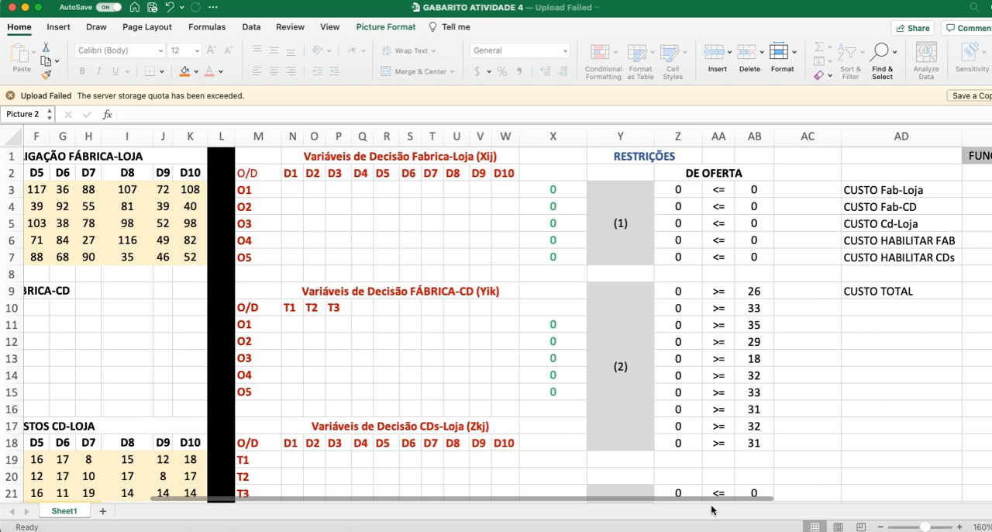
{"action": "scroll", "coordinate": [715, 497], "scroll_direction": "right", "scroll_amount": 2}
{"action": "left_click", "coordinate": [908, 228]}
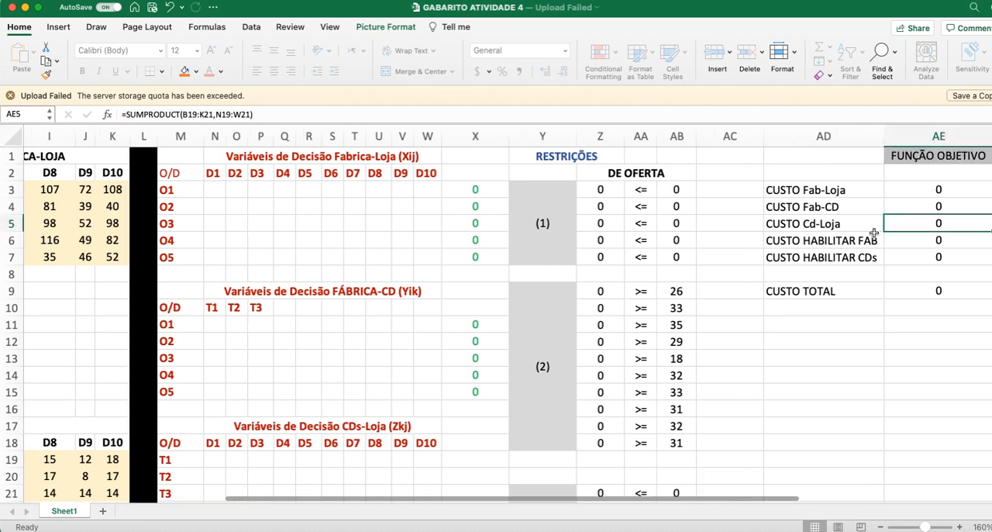
{"action": "scroll", "coordinate": [466, 500], "scroll_direction": "left", "scroll_amount": 5}
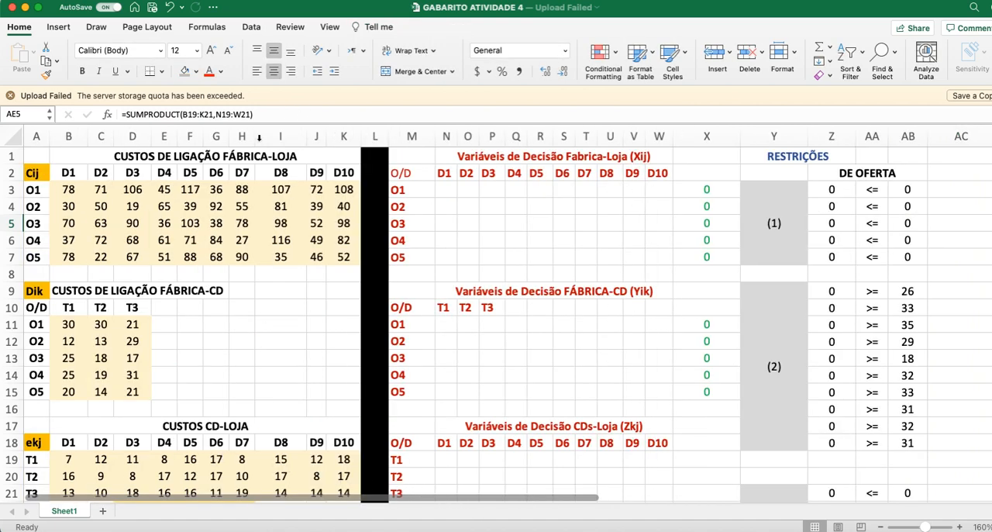
{"action": "left_click", "coordinate": [256, 114]}
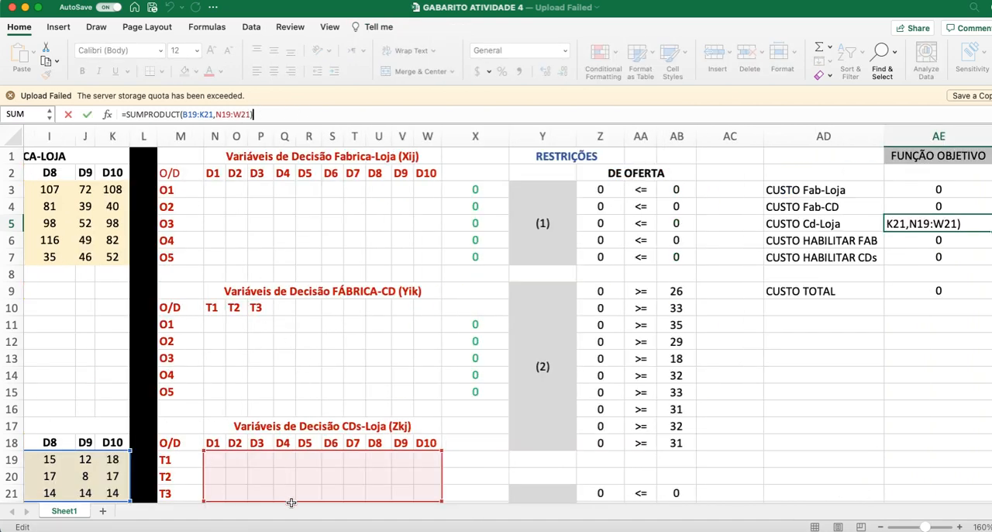
{"action": "scroll", "coordinate": [292, 499], "scroll_direction": "left", "scroll_amount": 5}
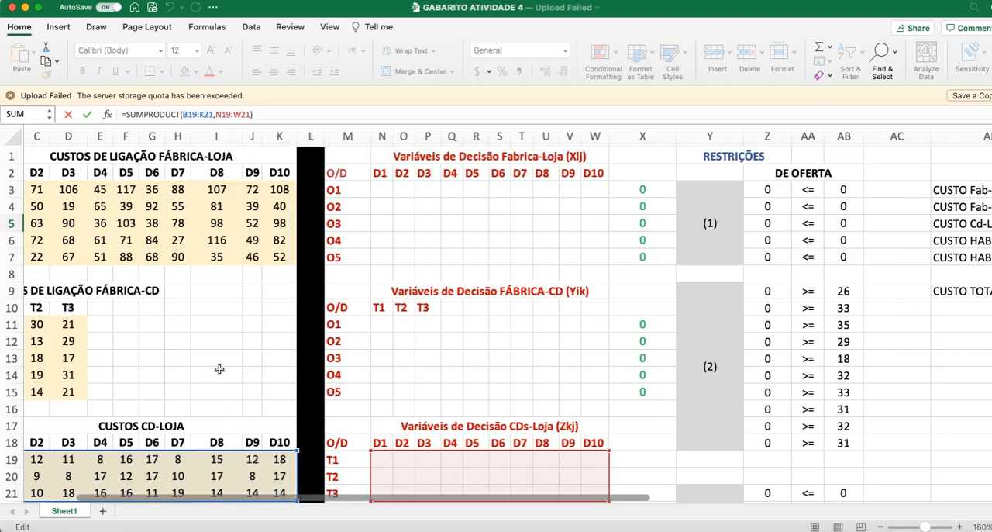
{"action": "scroll", "coordinate": [217, 371], "scroll_direction": "down", "scroll_amount": 3}
{"action": "scroll", "coordinate": [217, 370], "scroll_direction": "left", "scroll_amount": 1}
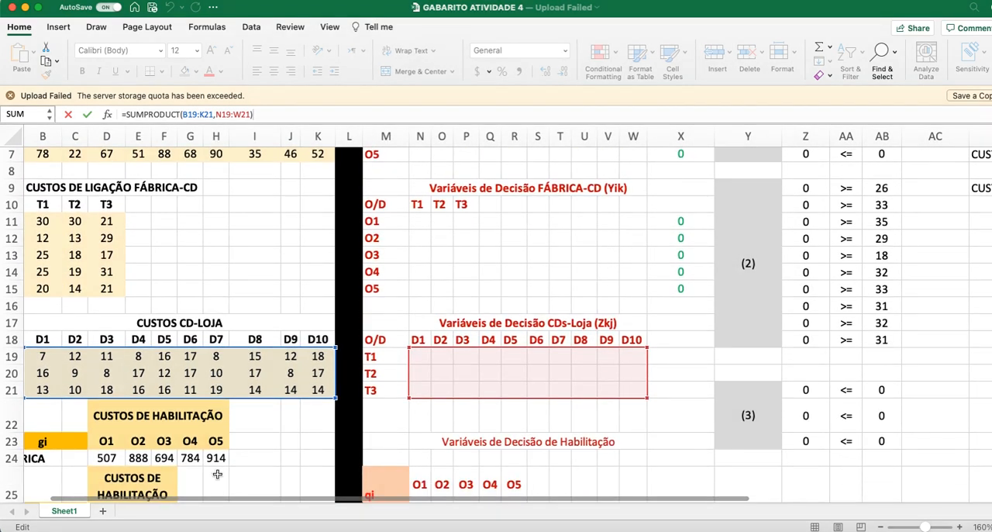
{"action": "scroll", "coordinate": [213, 500], "scroll_direction": "left", "scroll_amount": 1}
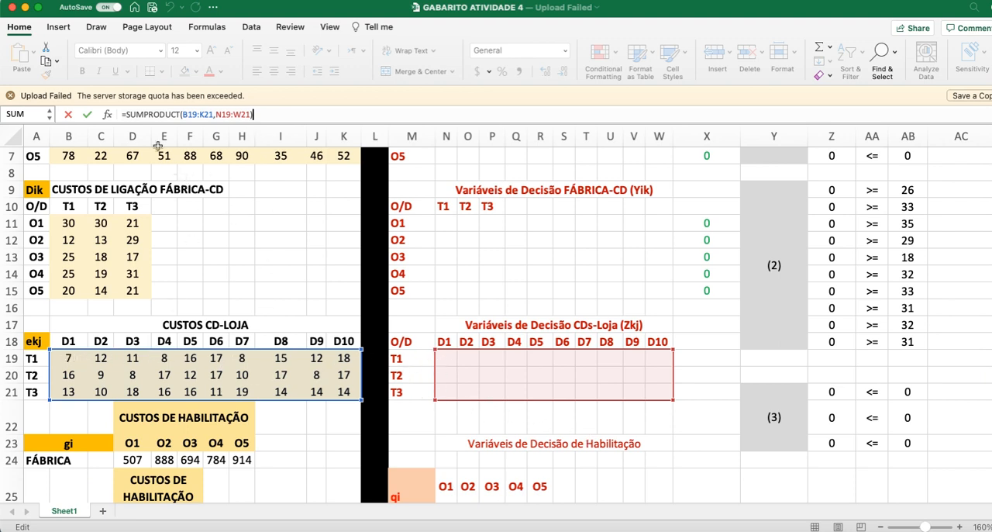
{"action": "key", "text": "Return"}
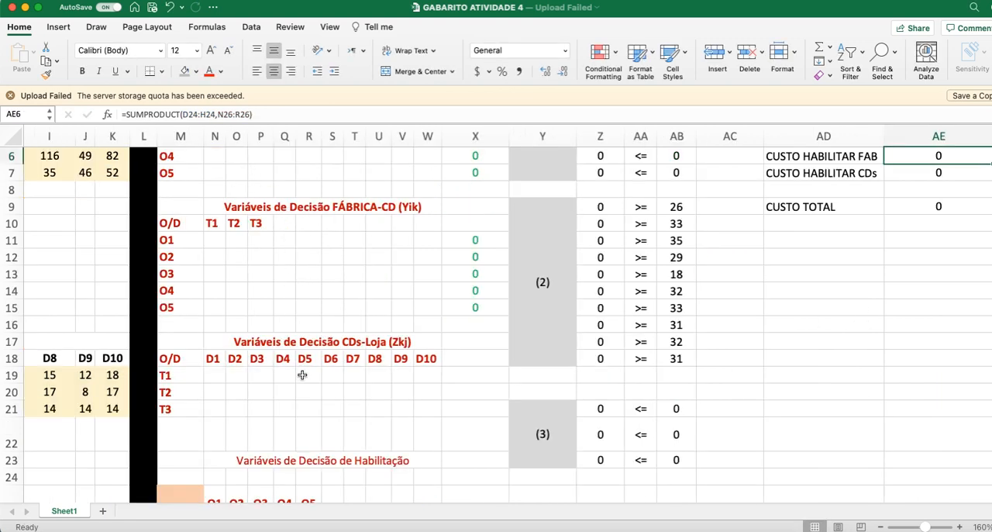
Step: Inspect the CUSTO HABILITAR FAB formula in AE6, trace its factory enabling cost and qi variable ranges, and close it without changes
{"action": "scroll", "coordinate": [275, 503], "scroll_direction": "left", "scroll_amount": 5}
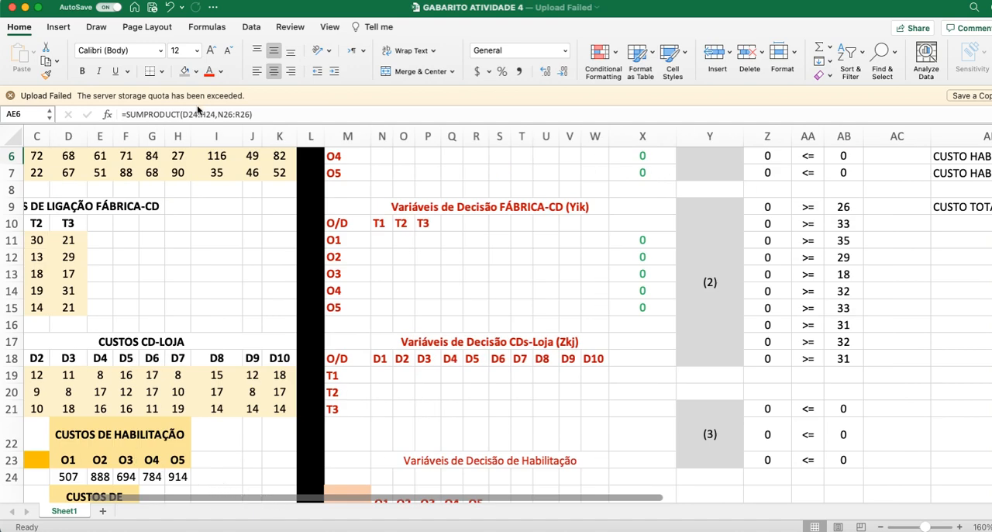
{"action": "left_click", "coordinate": [195, 115]}
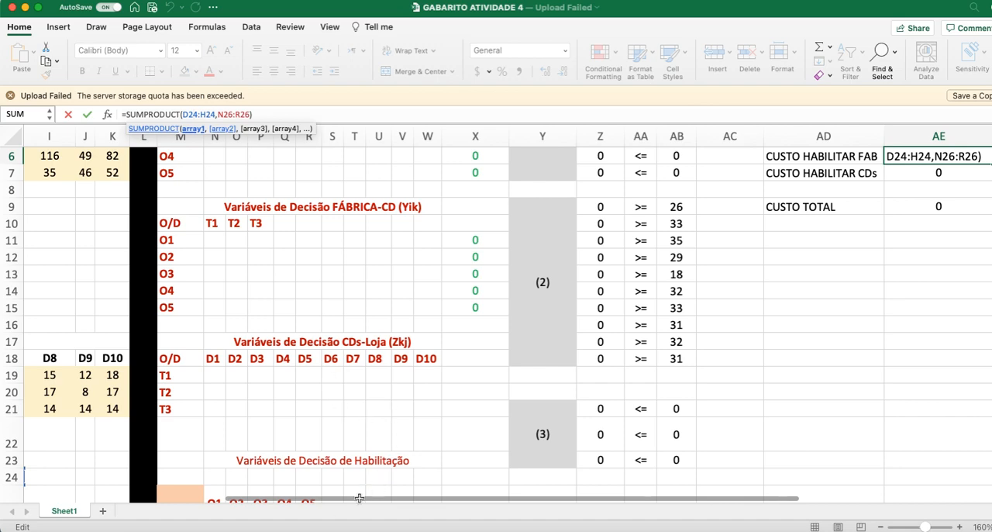
{"action": "scroll", "coordinate": [327, 504], "scroll_direction": "left", "scroll_amount": 5}
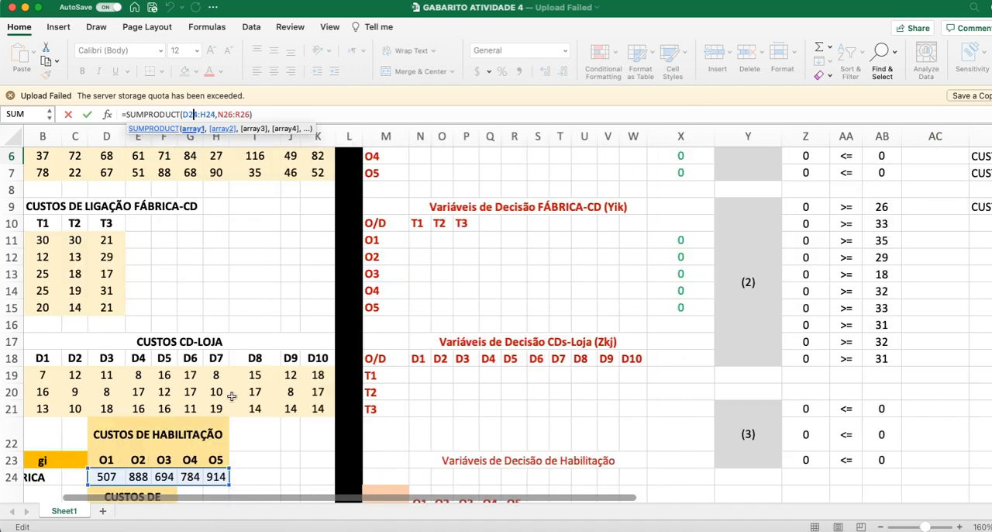
{"action": "scroll", "coordinate": [217, 404], "scroll_direction": "down", "scroll_amount": 3}
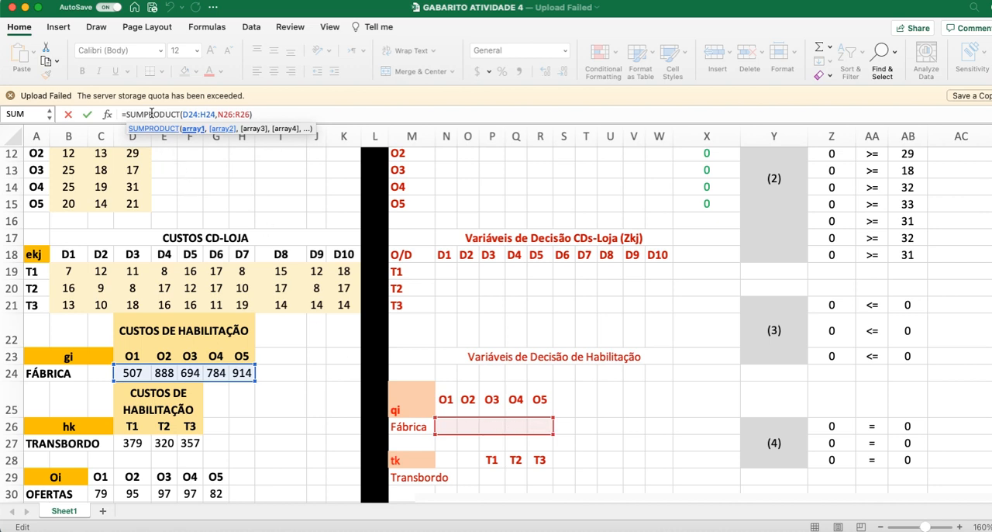
{"action": "key", "text": "Return"}
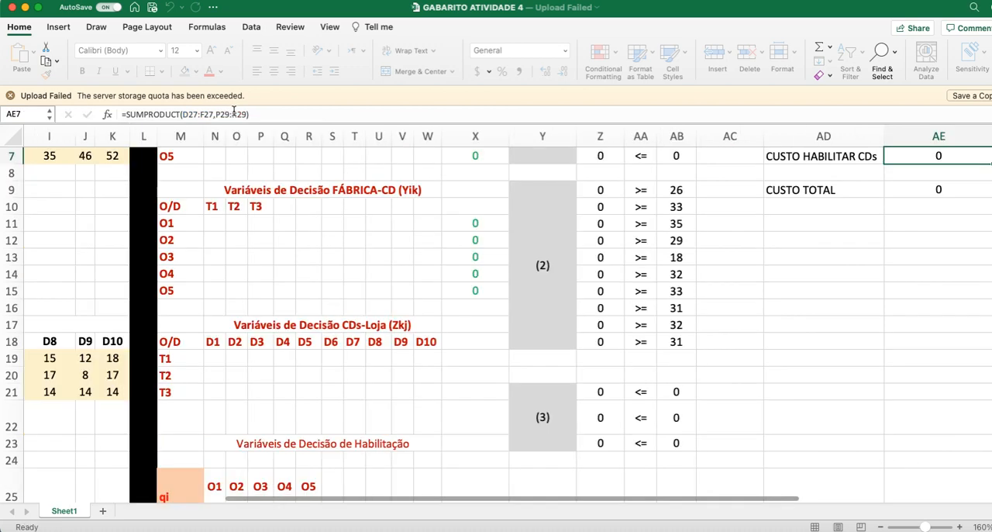
Step: Inspect the CUSTO HABILITAR CDs formula in AE7, trace its transshipment enabling cost and tk variable ranges, and close it without changes
{"action": "left_click", "coordinate": [260, 115]}
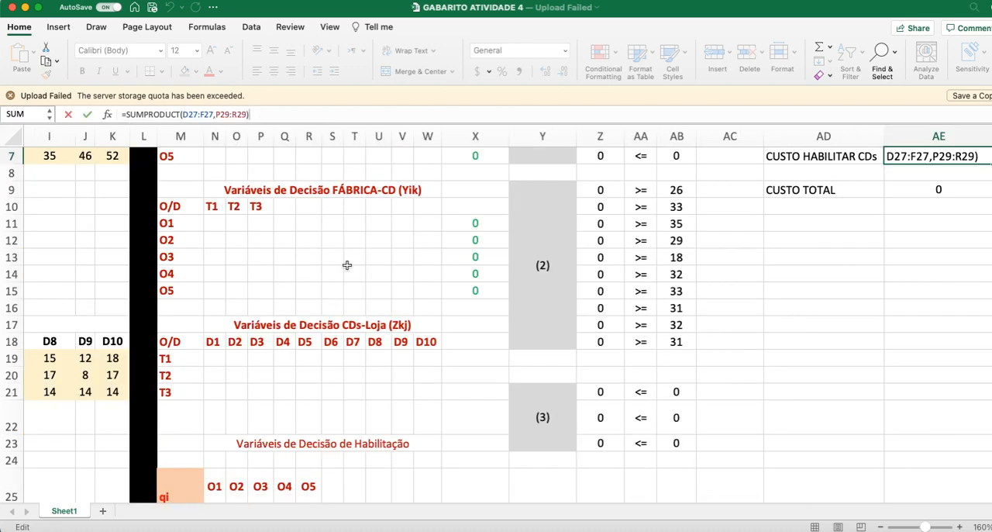
{"action": "scroll", "coordinate": [414, 503], "scroll_direction": "left", "scroll_amount": 5}
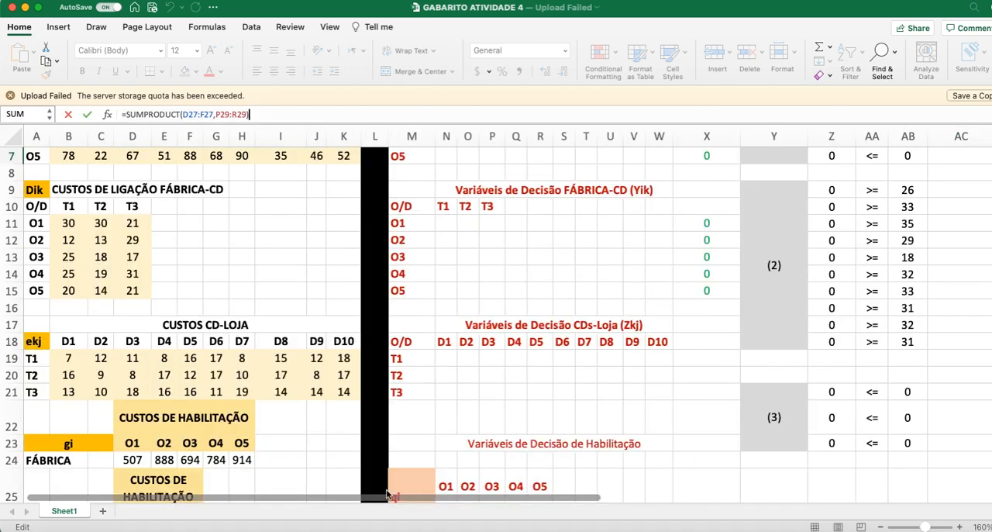
{"action": "scroll", "coordinate": [255, 420], "scroll_direction": "down", "scroll_amount": 5}
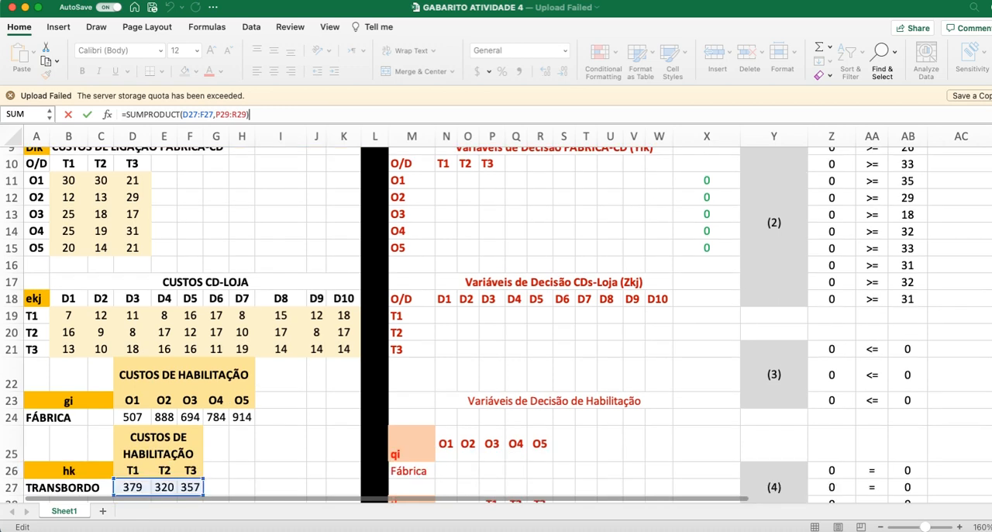
{"action": "scroll", "coordinate": [265, 421], "scroll_direction": "down", "scroll_amount": 1}
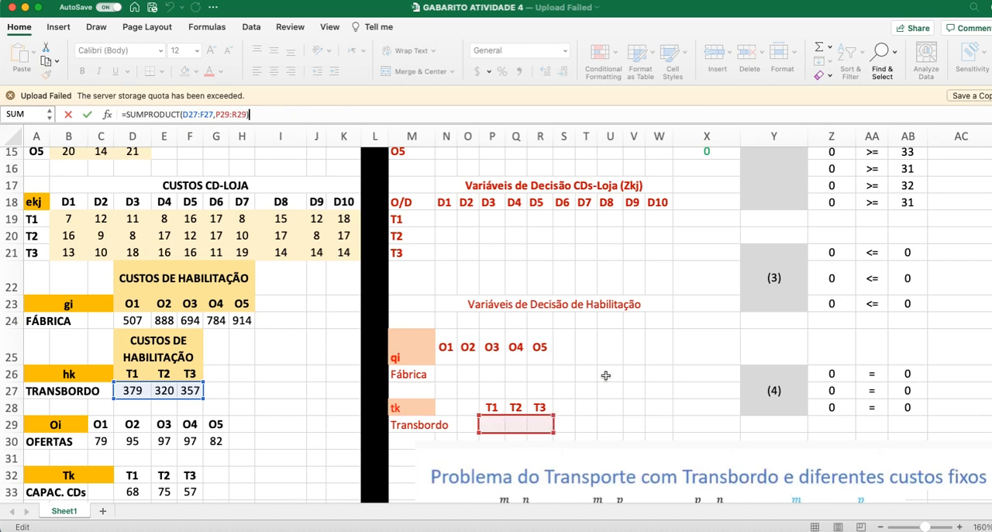
{"action": "scroll", "coordinate": [605, 370], "scroll_direction": "up", "scroll_amount": 3}
{"action": "scroll", "coordinate": [605, 370], "scroll_direction": "up", "scroll_amount": 10}
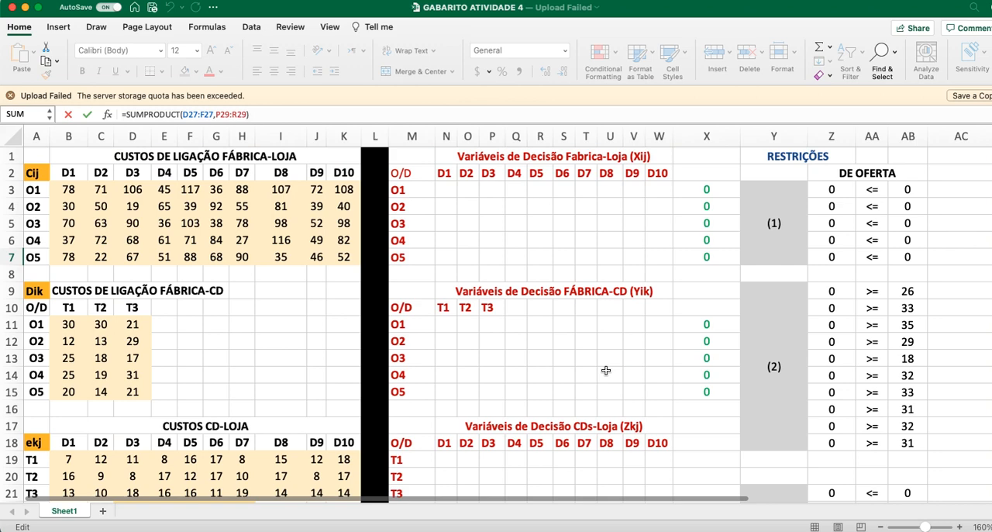
{"action": "scroll", "coordinate": [593, 501], "scroll_direction": "right", "scroll_amount": 5}
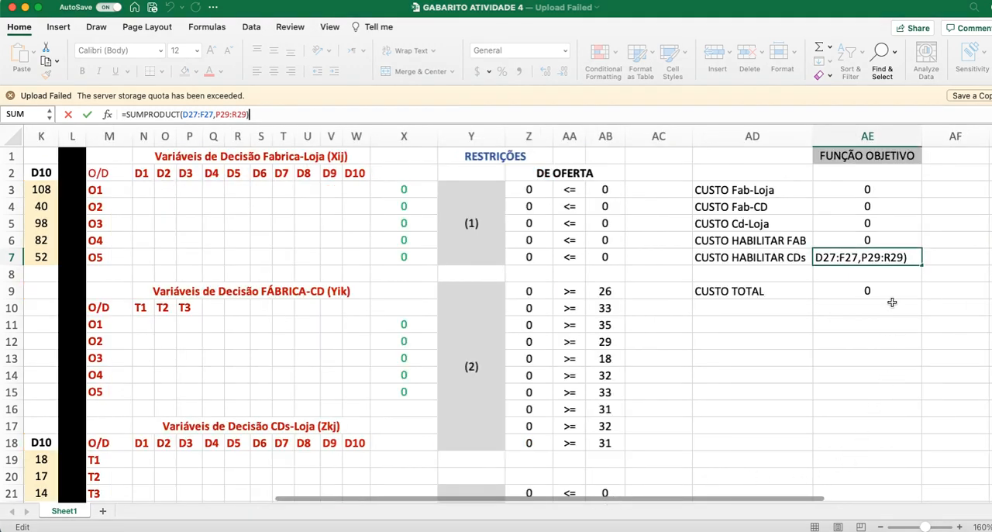
{"action": "key", "text": "Return"}
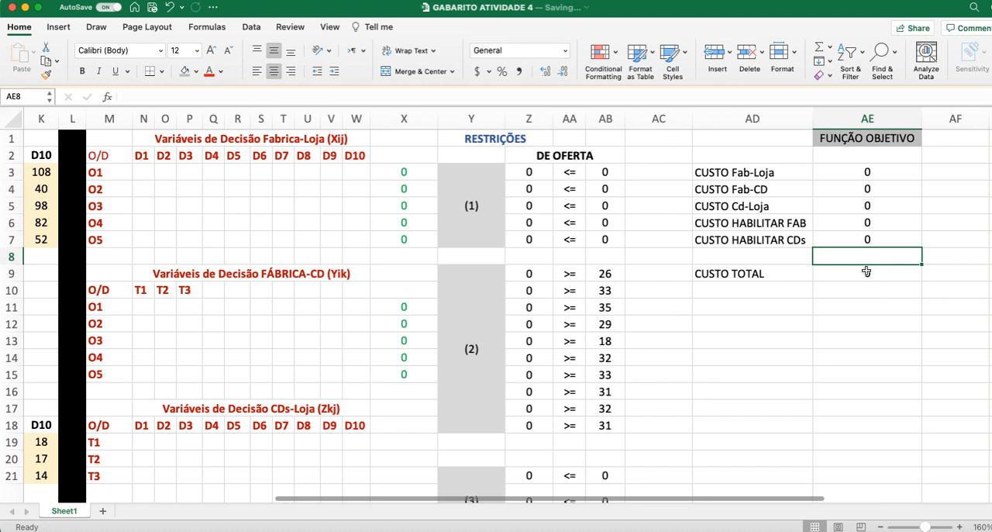
Step: Inspect the CUSTO TOTAL formula in AE9, check the range it sums, and leave it without changes
{"action": "left_click", "coordinate": [868, 272]}
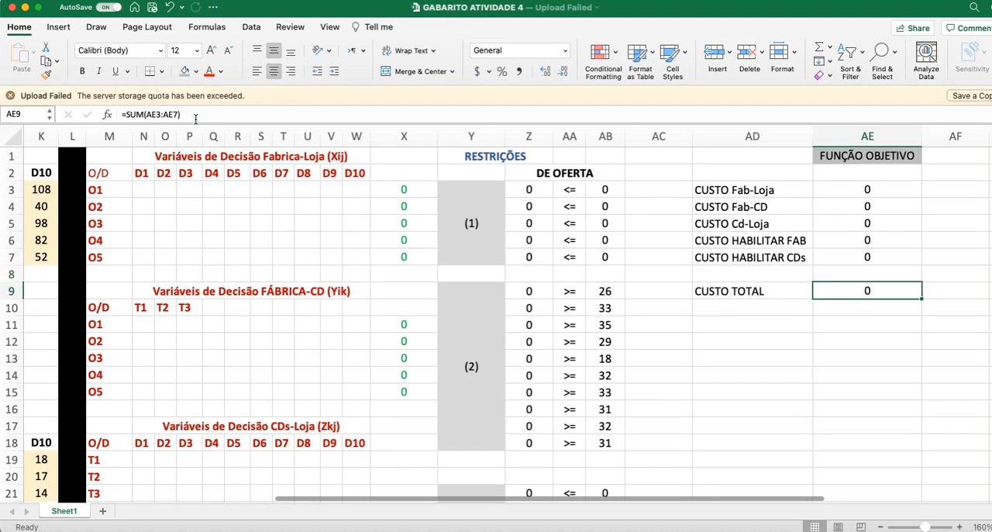
{"action": "left_click", "coordinate": [196, 116]}
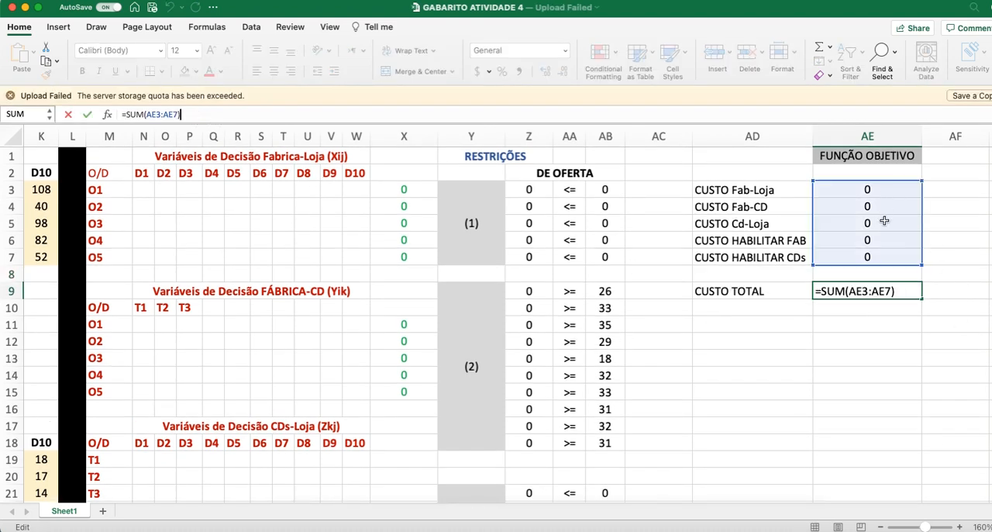
{"action": "left_click", "coordinate": [864, 325]}
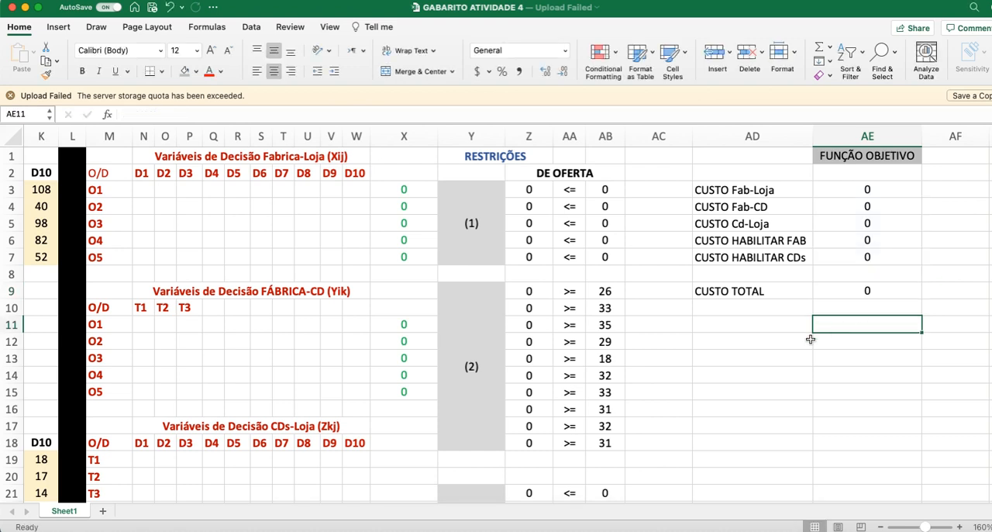
Step: Open Solver, set the CUSTO TOTAL cell AE9 as the objective, and move the parameters dialog clear of the decision variables
{"action": "left_click", "coordinate": [250, 29]}
{"action": "left_click", "coordinate": [937, 72]}
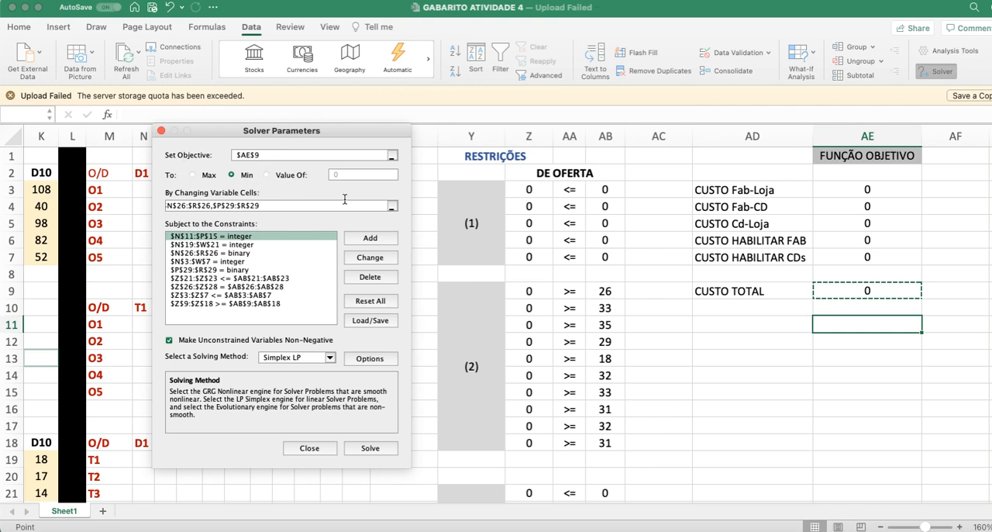
{"action": "left_click", "coordinate": [877, 291]}
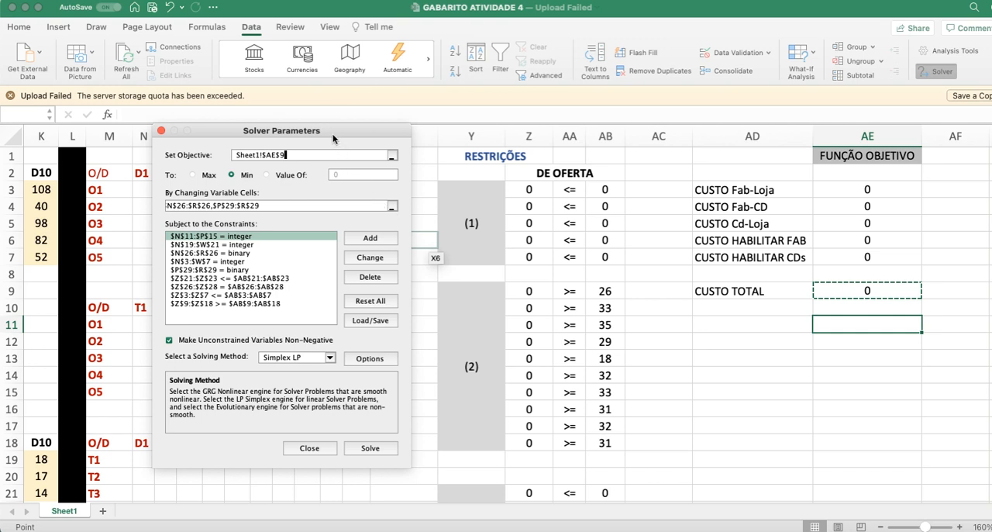
{"action": "left_click_drag", "start_coordinate": [334, 136], "coordinate": [845, 179]}
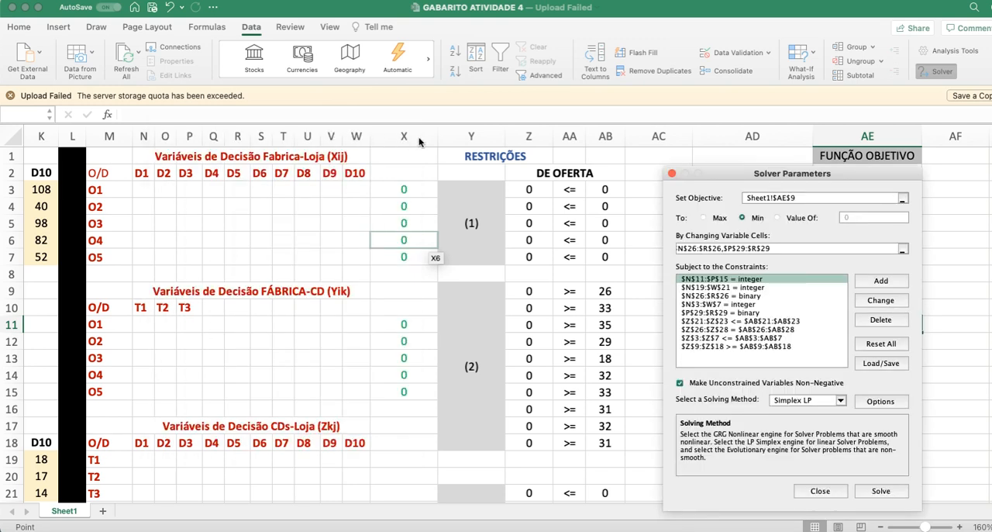
Step: Examine Solver's changing variable cells against the Xij, Yik, Zkj, qi and tk decision variable blocks on the sheet
{"action": "left_click", "coordinate": [904, 249]}
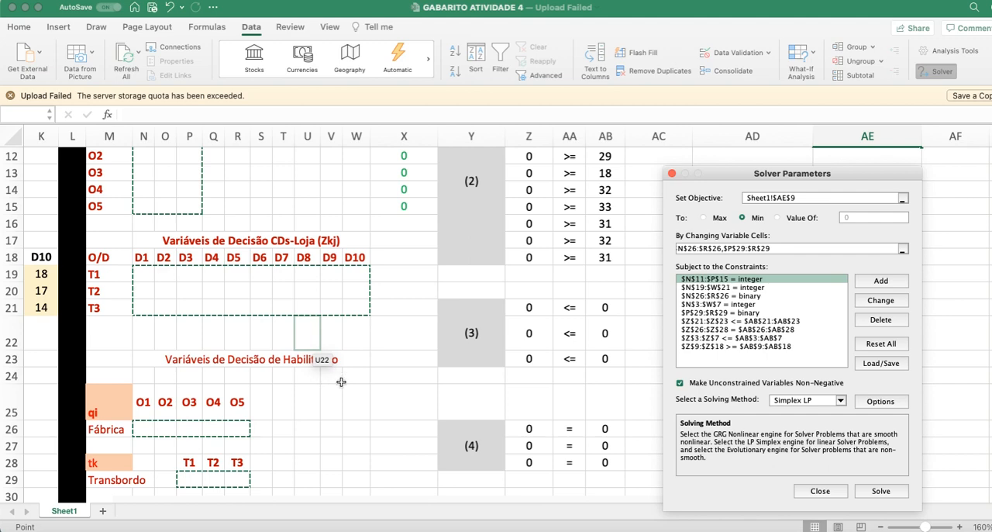
{"action": "scroll", "coordinate": [354, 387], "scroll_direction": "up", "scroll_amount": 5}
{"action": "scroll", "coordinate": [366, 391], "scroll_direction": "up", "scroll_amount": 1}
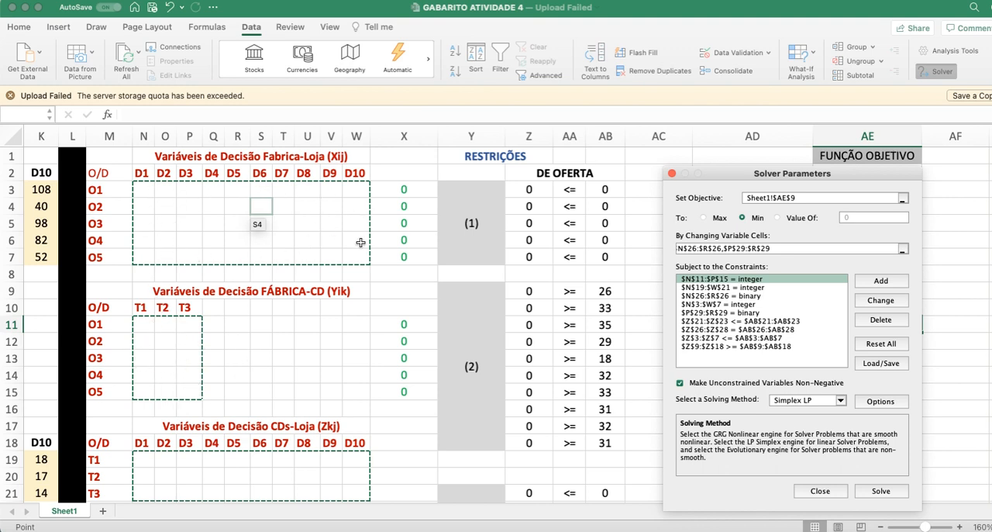
{"action": "scroll", "coordinate": [256, 348], "scroll_direction": "down", "scroll_amount": 5}
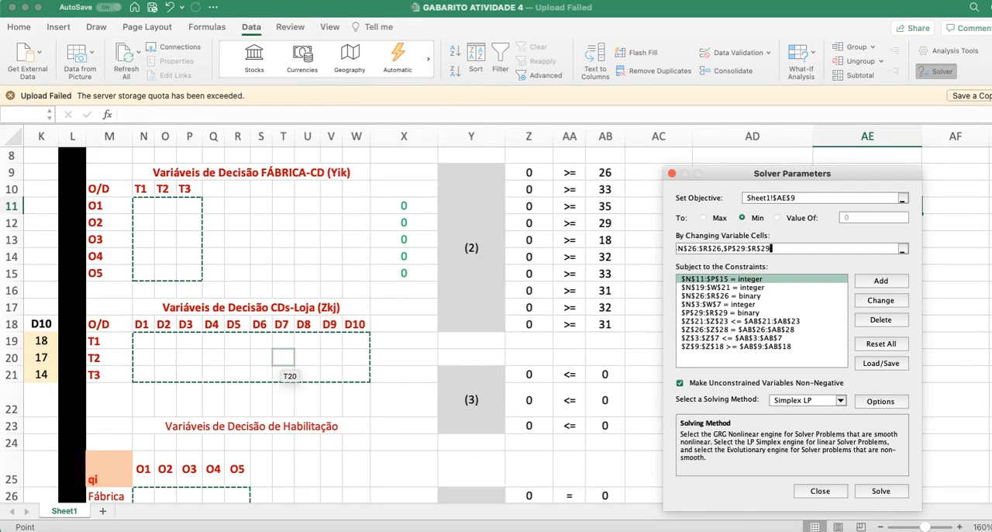
{"action": "scroll", "coordinate": [283, 356], "scroll_direction": "down", "scroll_amount": 6}
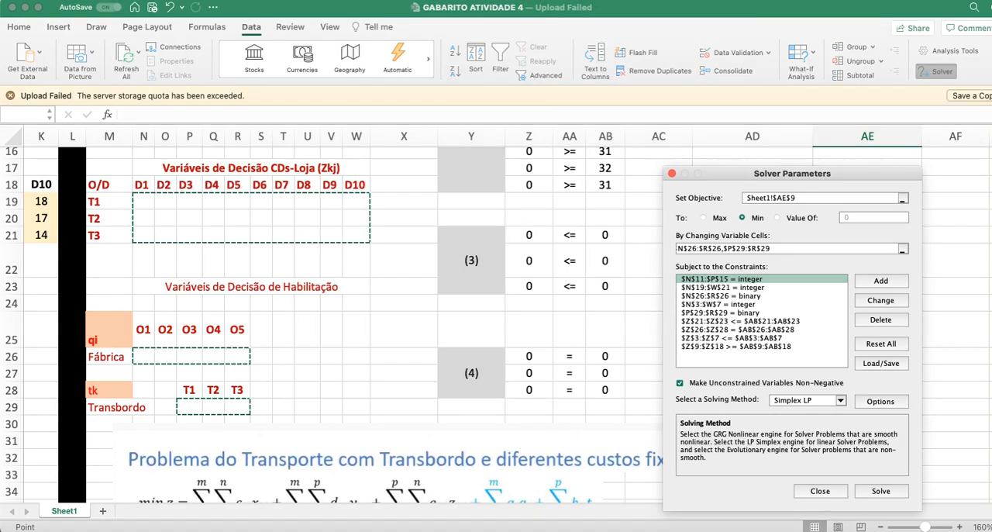
{"action": "scroll", "coordinate": [283, 359], "scroll_direction": "up", "scroll_amount": 12}
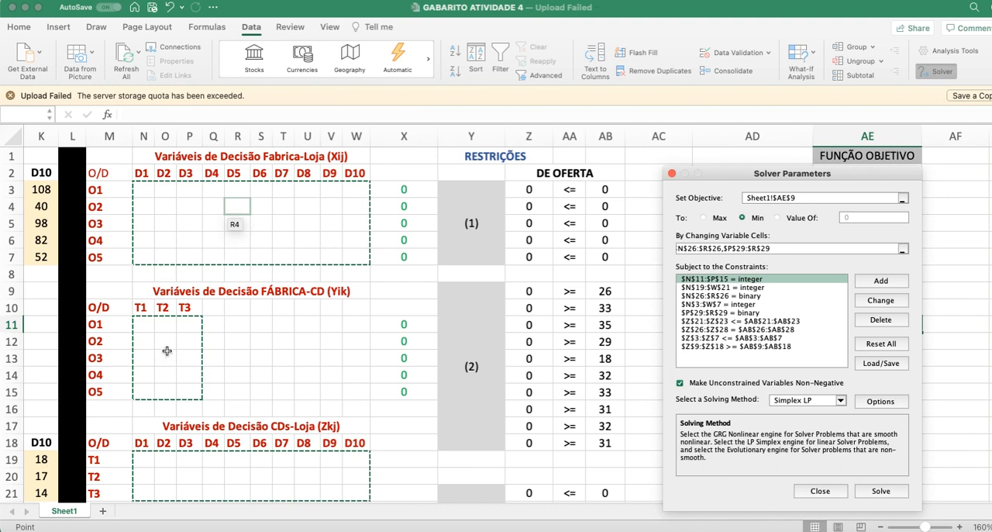
{"action": "scroll", "coordinate": [198, 382], "scroll_direction": "down", "scroll_amount": 4}
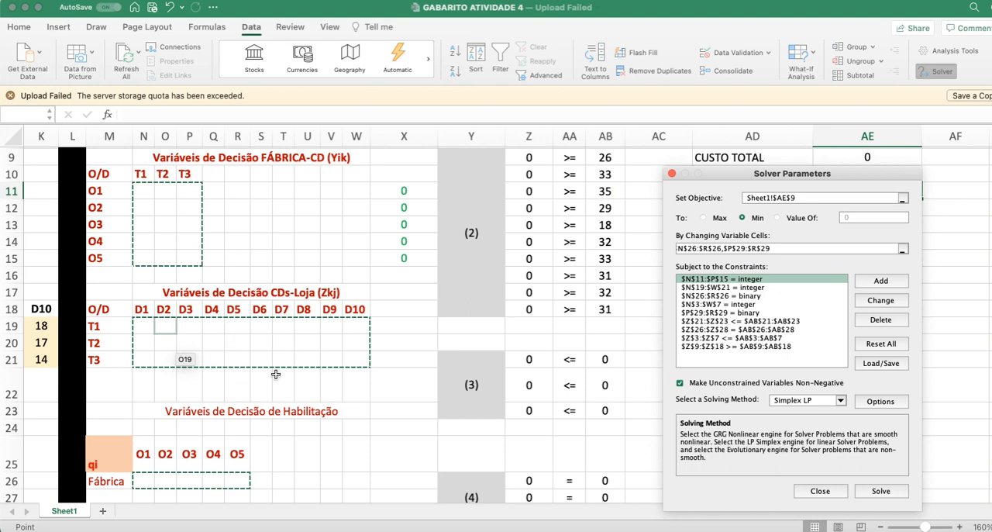
{"action": "scroll", "coordinate": [277, 375], "scroll_direction": "down", "scroll_amount": 4}
{"action": "scroll", "coordinate": [283, 369], "scroll_direction": "down", "scroll_amount": 2}
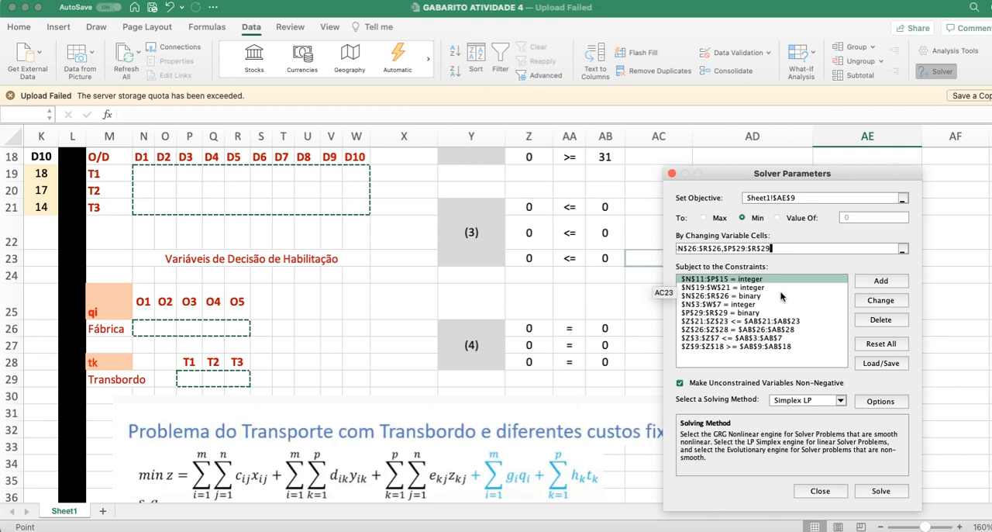
Step: Inspect the integer constraint on the Yik variables N11:P15 and close it without changes
{"action": "left_click", "coordinate": [757, 295]}
{"action": "left_click", "coordinate": [750, 279]}
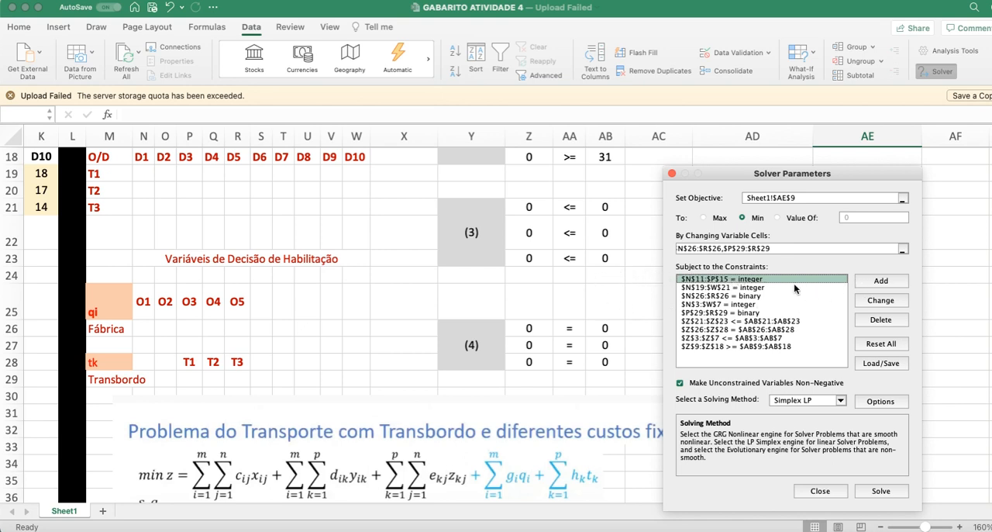
{"action": "left_click", "coordinate": [890, 302]}
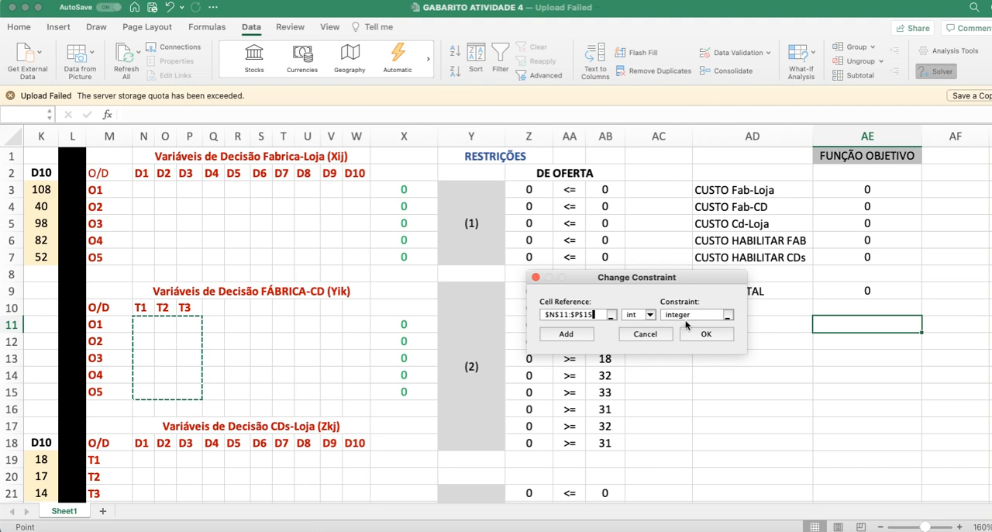
{"action": "left_click", "coordinate": [660, 334]}
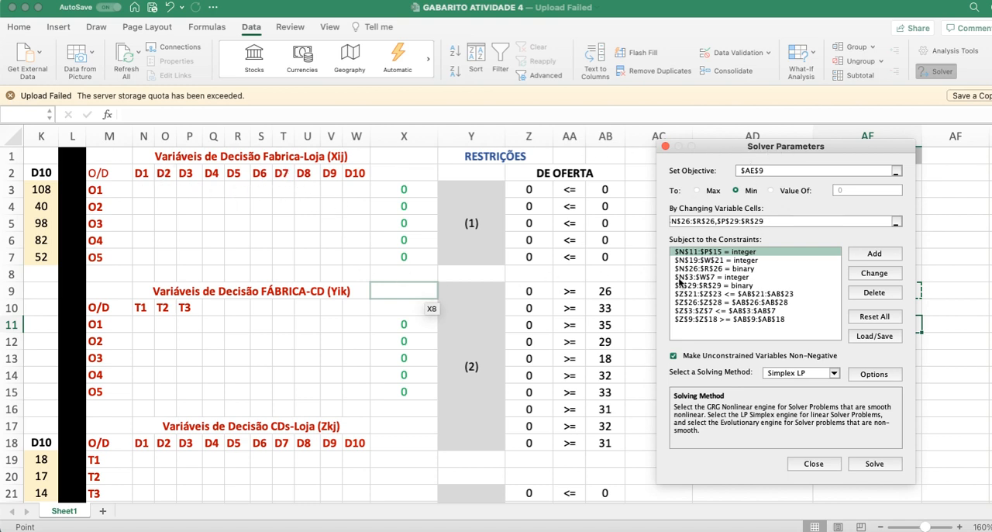
Step: Check the integer constraint on the Xij variables N3:W7 against the sheet and close it without changes
{"action": "left_click", "coordinate": [750, 261]}
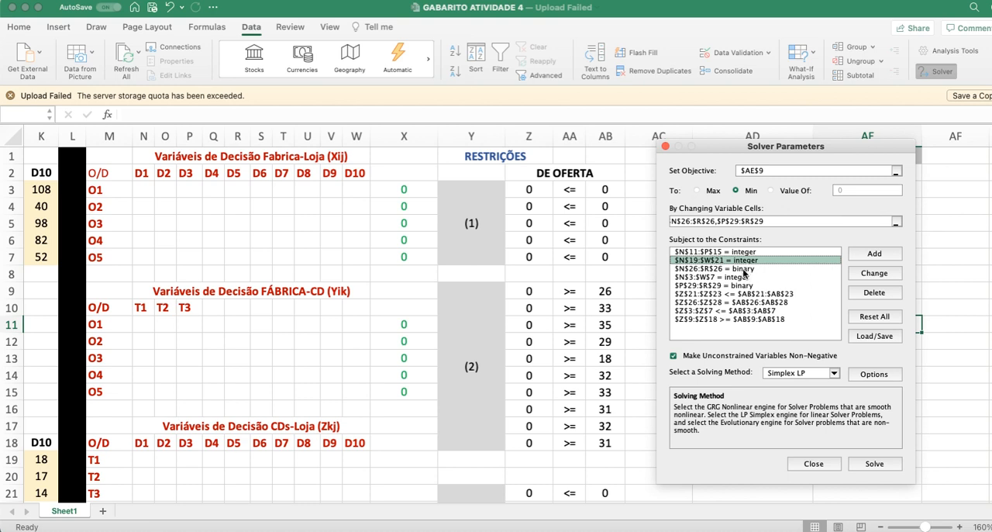
{"action": "left_click", "coordinate": [742, 277]}
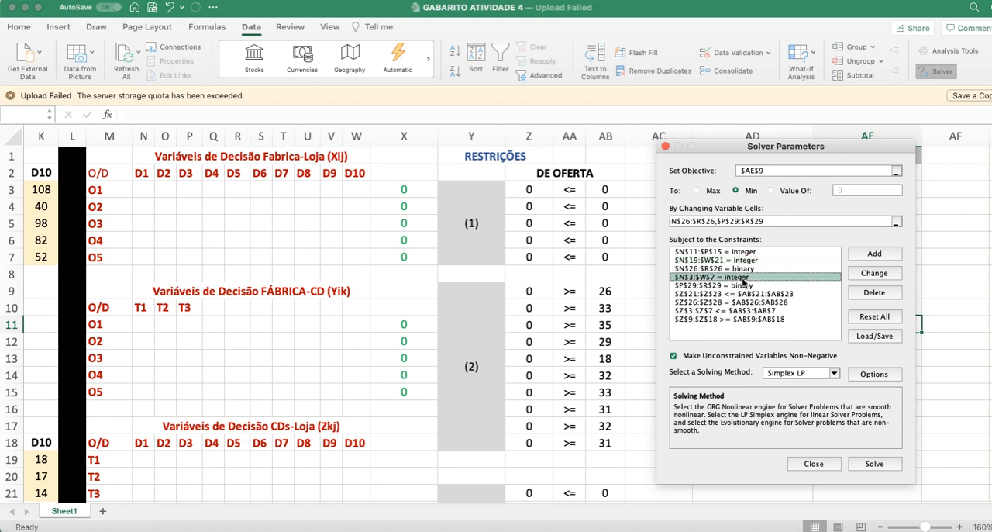
{"action": "left_click", "coordinate": [873, 274]}
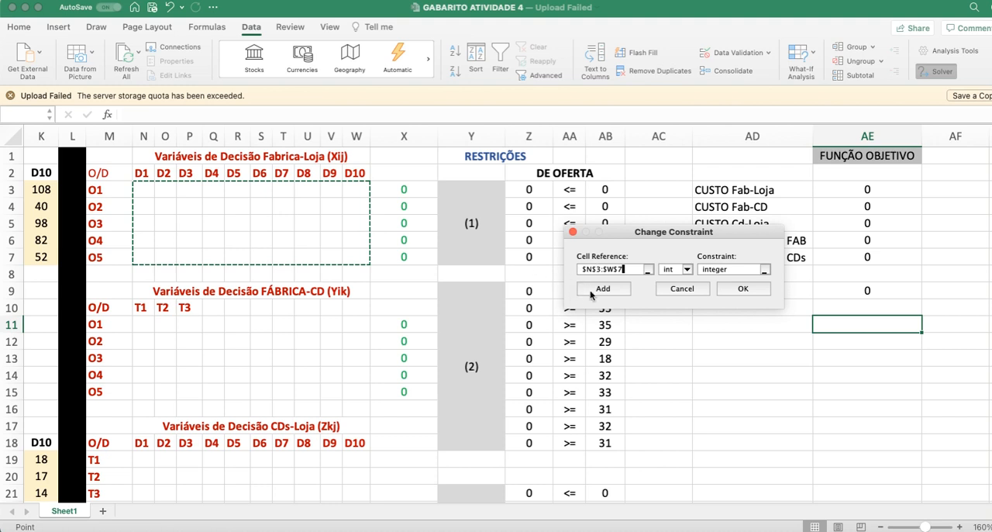
{"action": "left_click", "coordinate": [685, 291]}
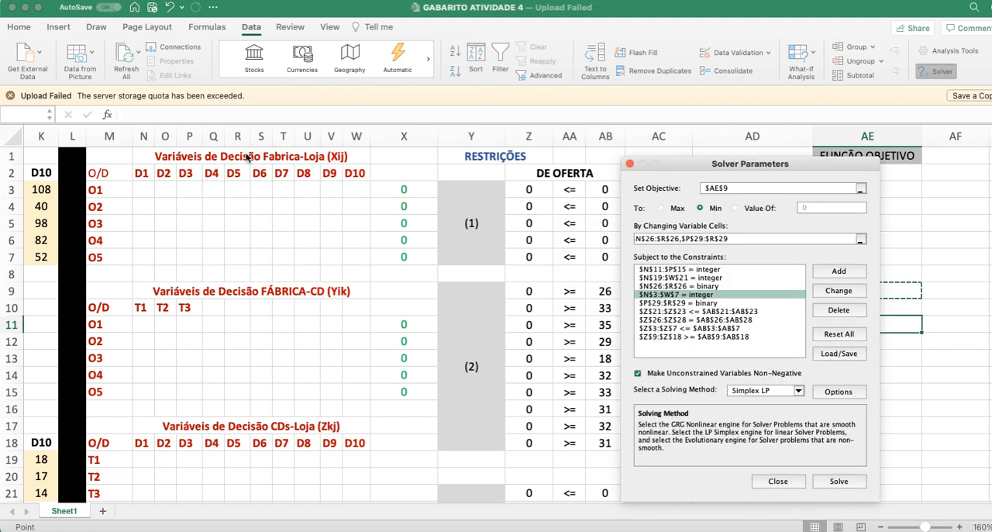
Step: Open the constraint on the qi variables N26:R26, choose bin as its type and confirm it
{"action": "left_click", "coordinate": [708, 288]}
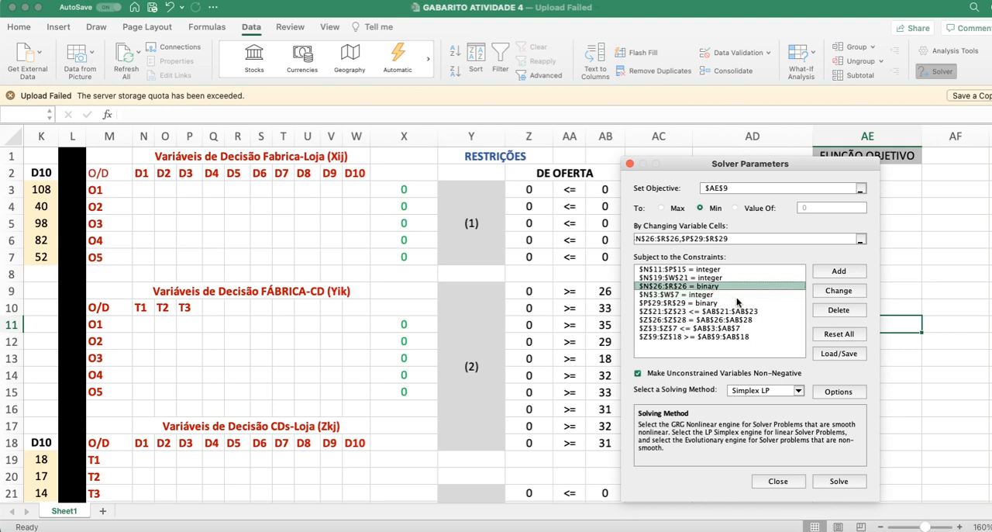
{"action": "left_click", "coordinate": [833, 293]}
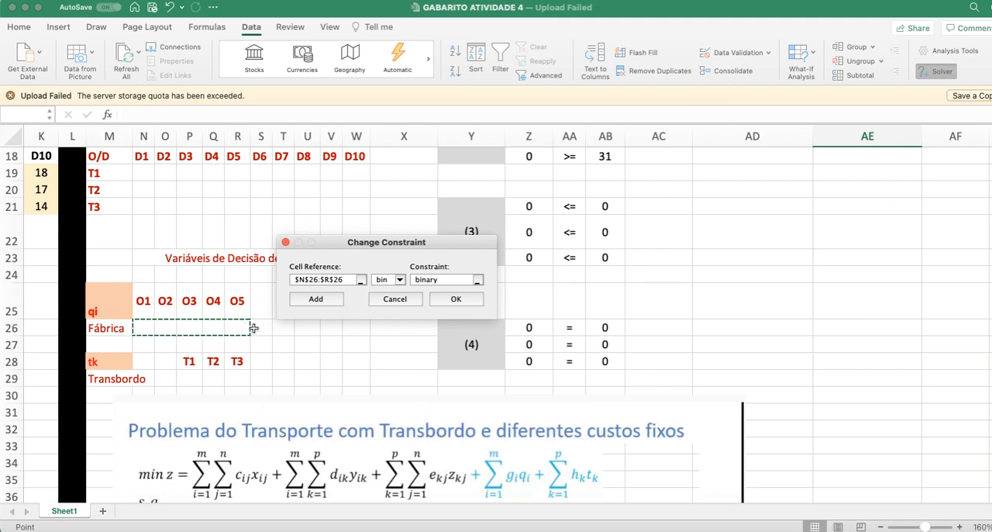
{"action": "left_click", "coordinate": [400, 280]}
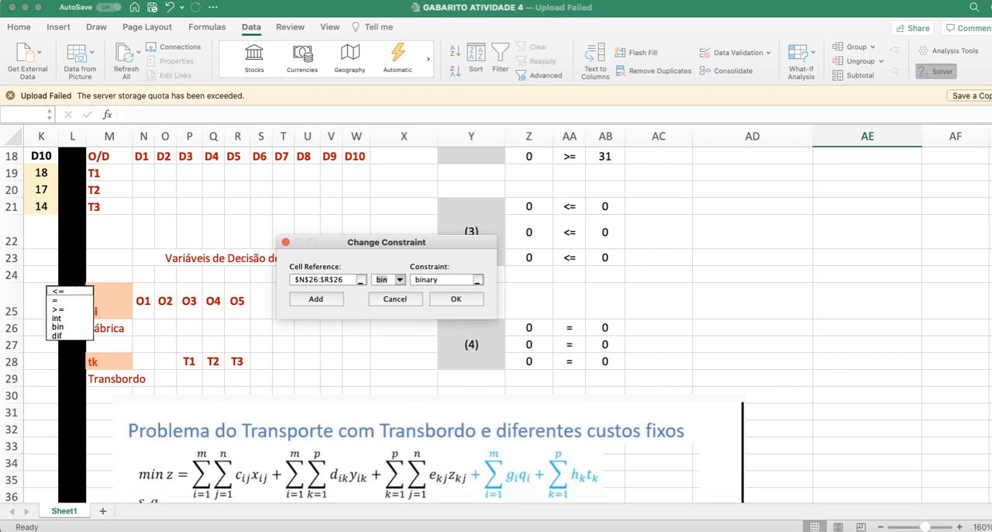
{"action": "left_click", "coordinate": [65, 326]}
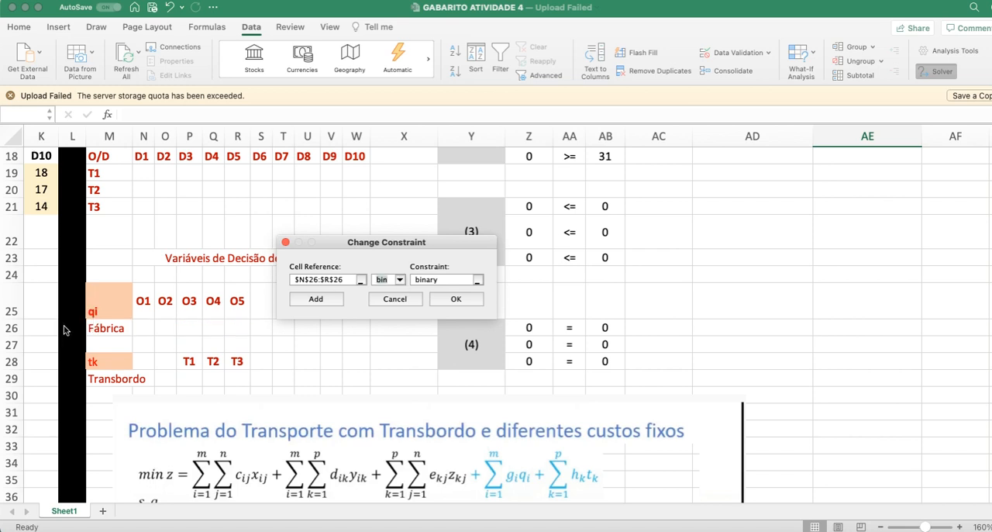
{"action": "left_click", "coordinate": [454, 300]}
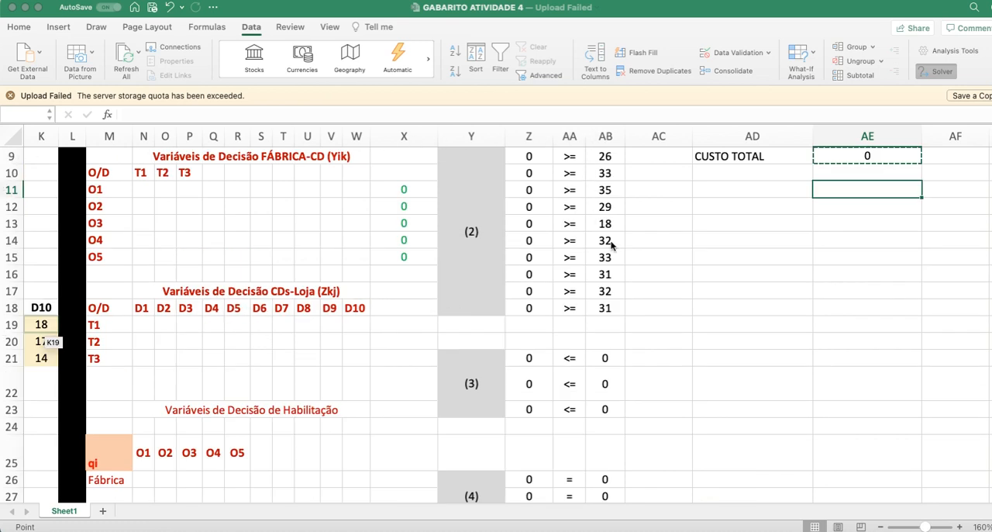
Step: Inspect the binary constraint on the tk variables P29:R29 and accept it as it stands
{"action": "left_click", "coordinate": [623, 267]}
{"action": "left_click", "coordinate": [750, 261]}
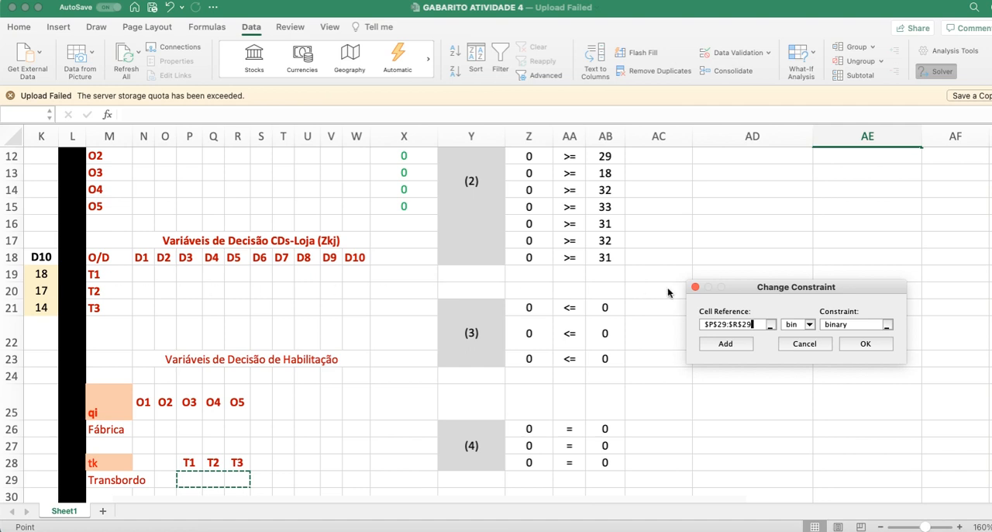
{"action": "left_click", "coordinate": [865, 343]}
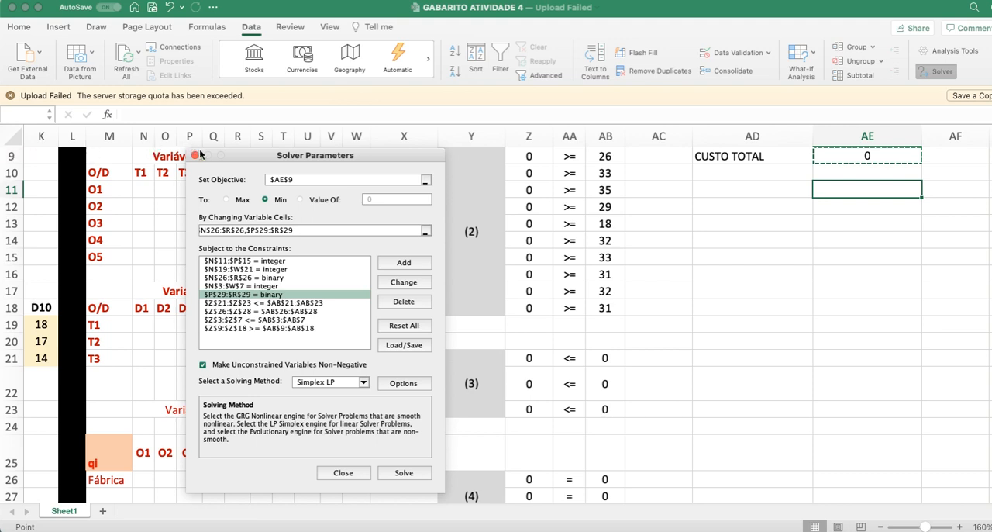
Step: Try to solve the model with the range Z8:AB8 as the objective
{"action": "scroll", "coordinate": [528, 352], "scroll_direction": "up", "scroll_amount": 4}
{"action": "scroll", "coordinate": [561, 305], "scroll_direction": "up", "scroll_amount": 3}
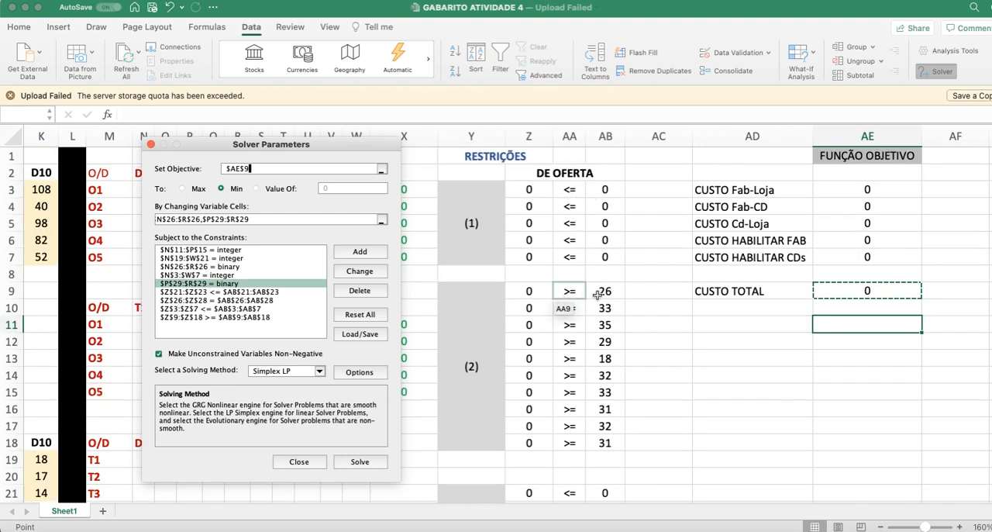
{"action": "left_click", "coordinate": [546, 278]}
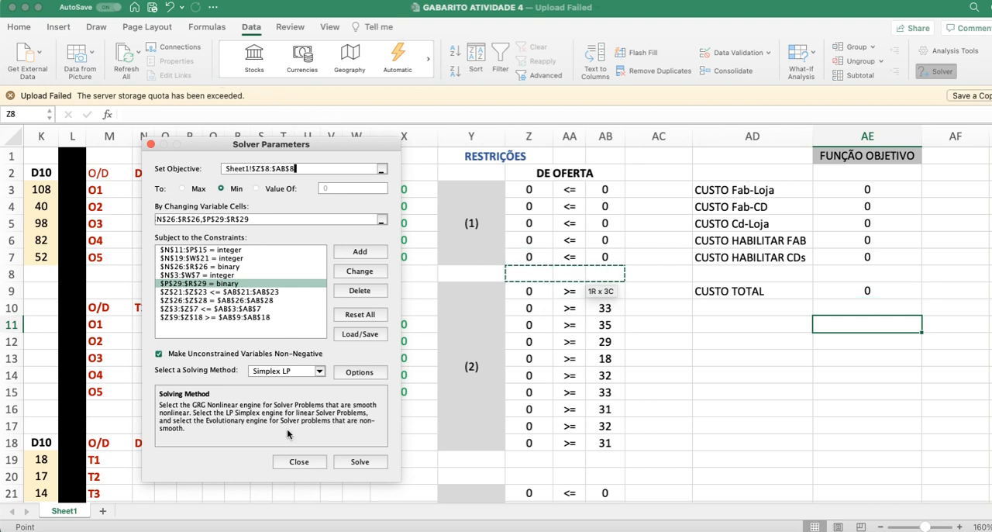
{"action": "left_click", "coordinate": [352, 465]}
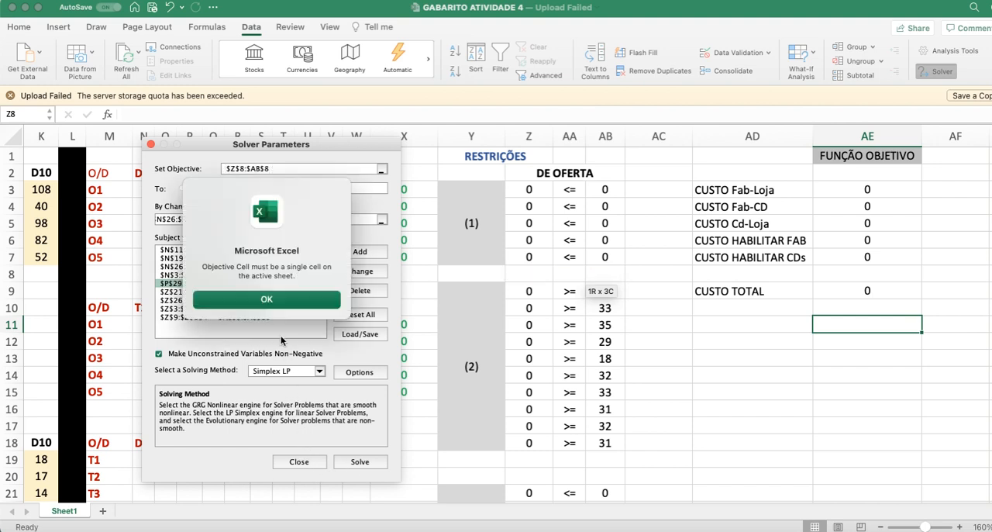
{"action": "left_click", "coordinate": [267, 300]}
Step: Clear the Solver objective and set it to the CUSTO TOTAL cell AE9
{"action": "double_click", "coordinate": [262, 168]}
{"action": "key", "text": "BackSpace"}
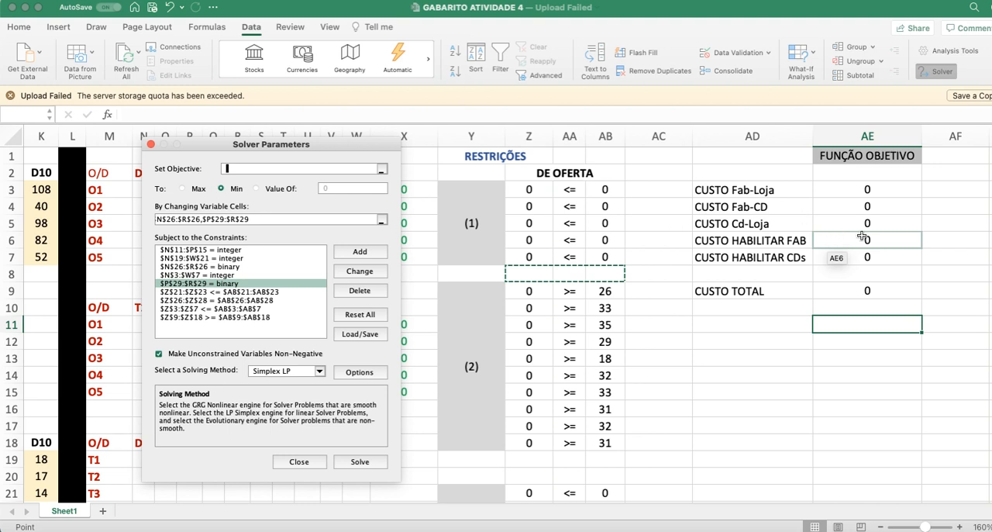
{"action": "left_click", "coordinate": [862, 290]}
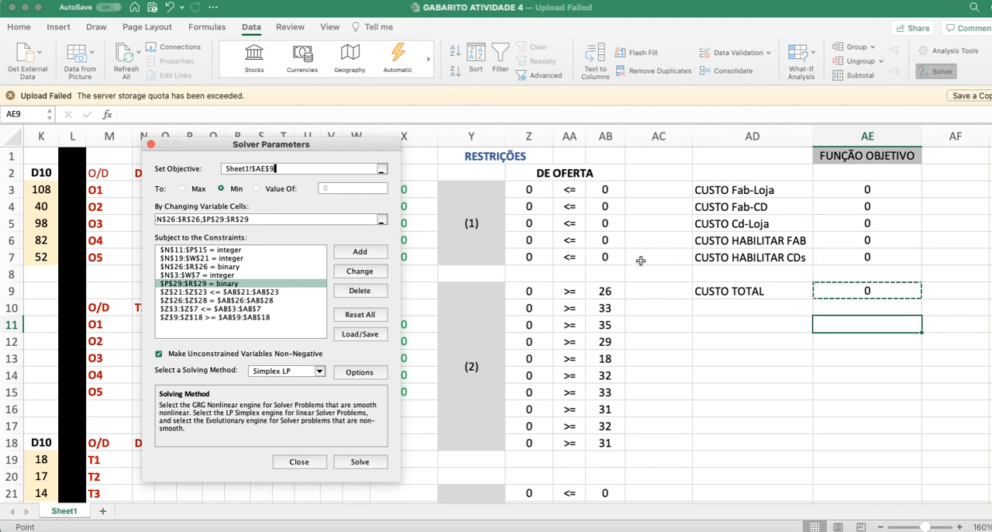
{"action": "key", "text": "Tab"}
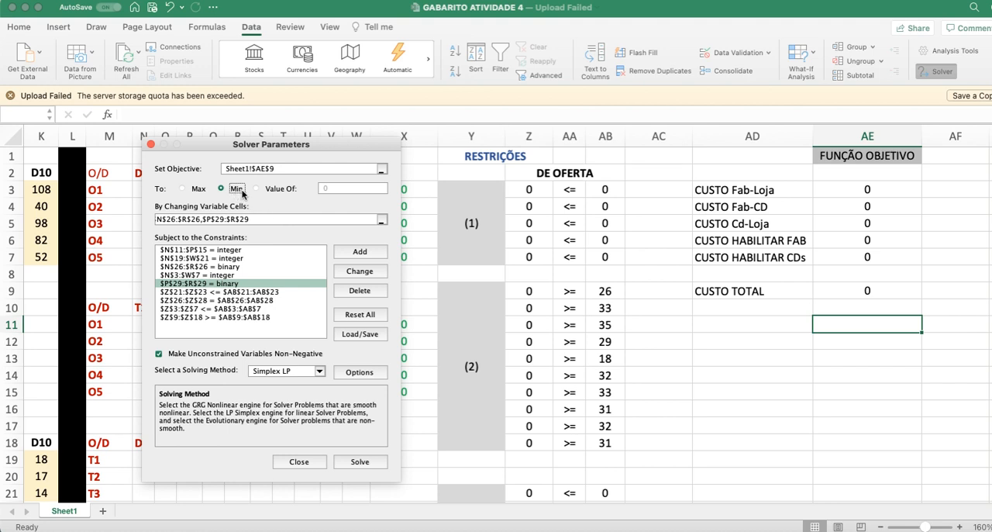
Step: Open the Z21:Z23 <= AB21:AB23 constraint and trace both ranges in restriction block (3)
{"action": "left_click", "coordinate": [271, 292]}
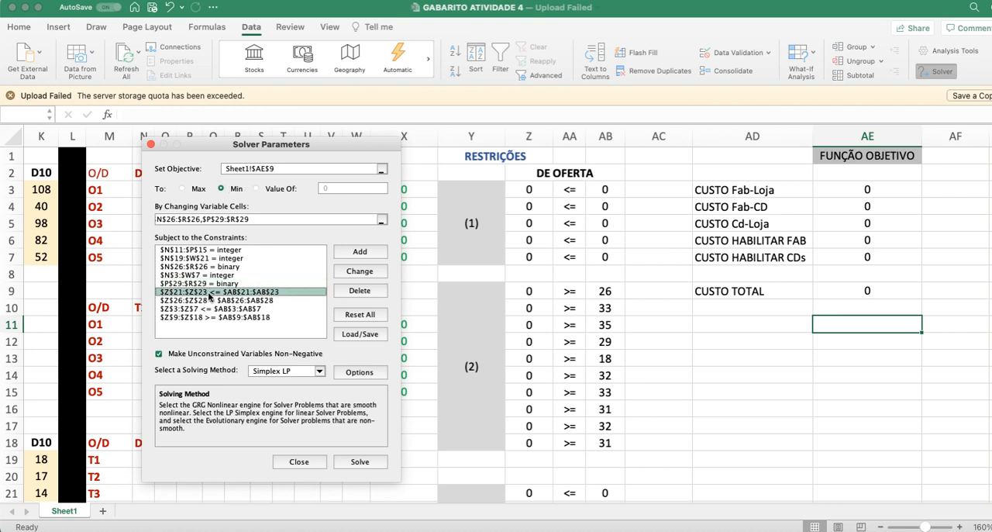
{"action": "left_click", "coordinate": [359, 271]}
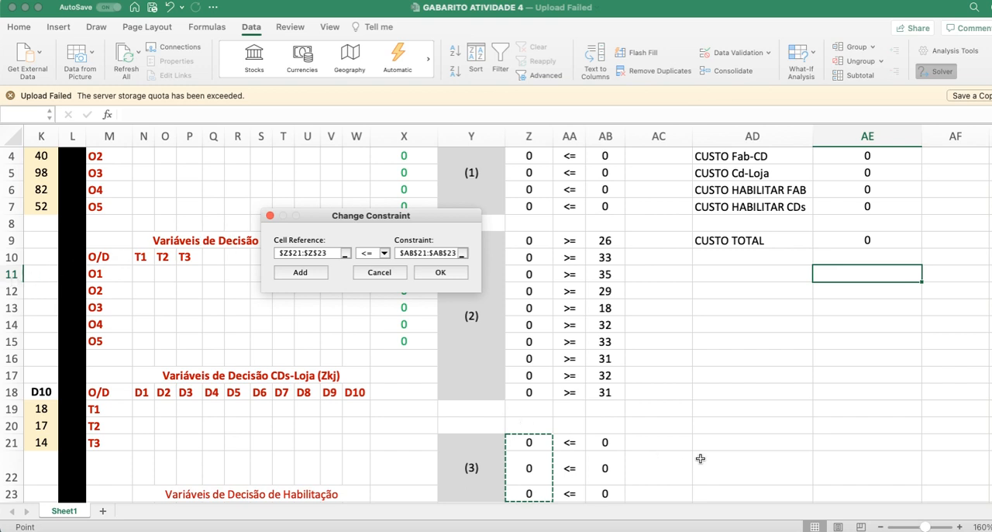
{"action": "scroll", "coordinate": [701, 457], "scroll_direction": "down", "scroll_amount": 2}
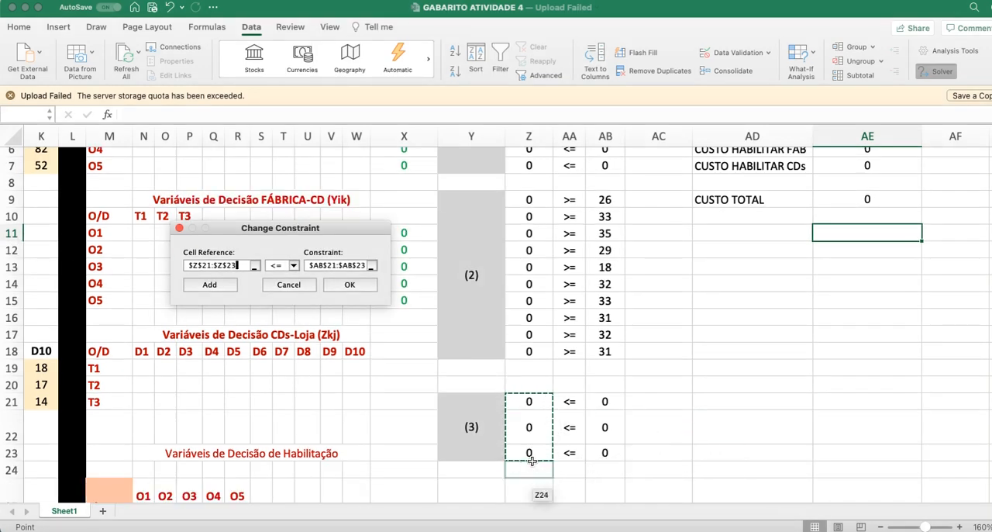
{"action": "left_click", "coordinate": [341, 265]}
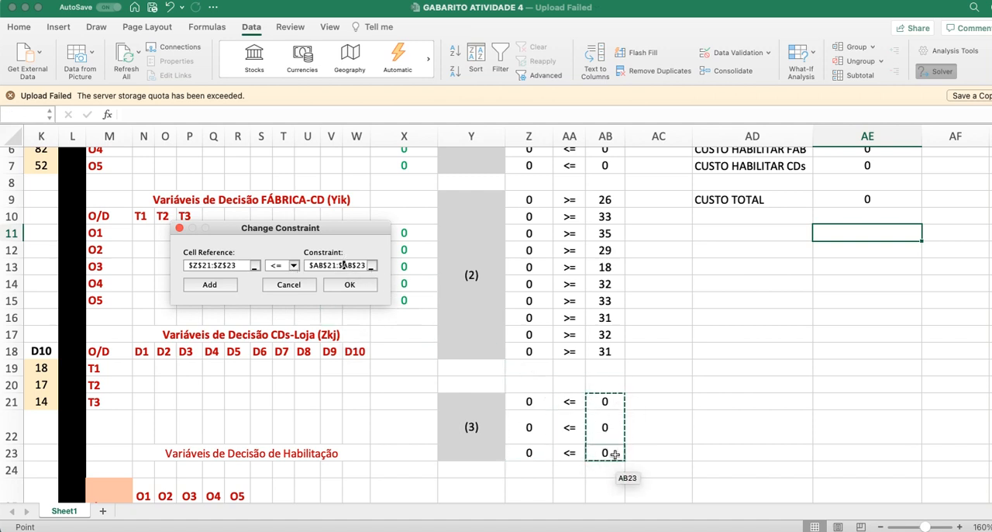
Step: Reselect Z21:Z23 as the cell reference and AB21:AB23 as the limit of the <= constraint, and confirm it
{"action": "left_click", "coordinate": [239, 268]}
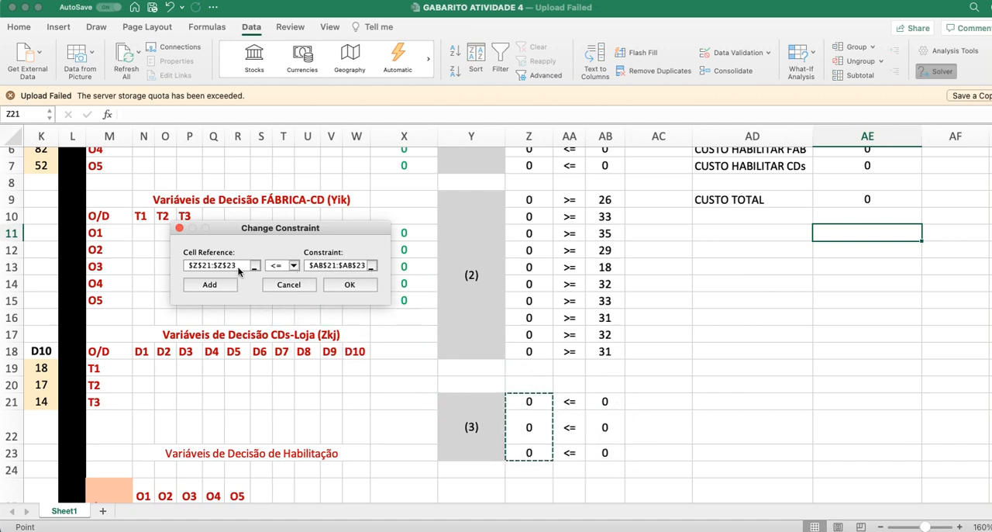
{"action": "left_click_drag", "start_coordinate": [532, 402], "coordinate": [532, 452]}
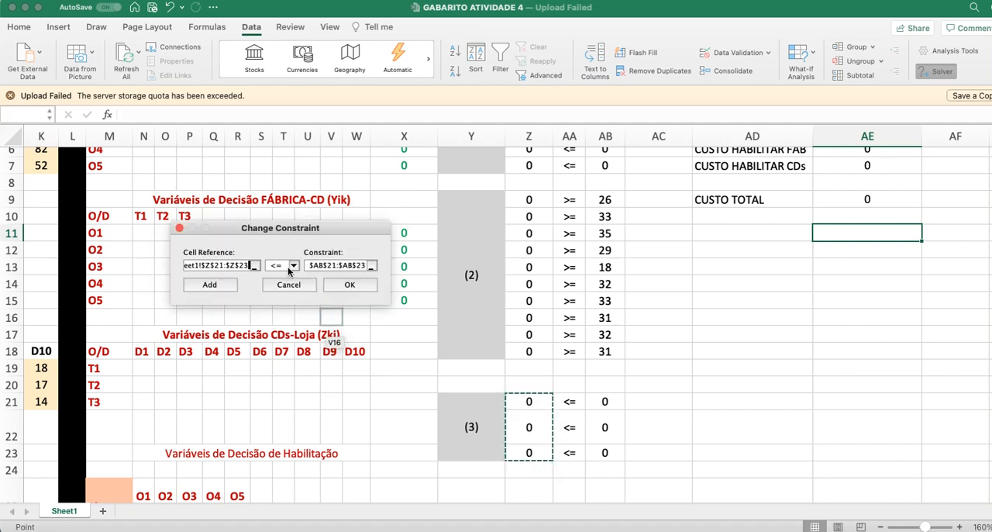
{"action": "left_click", "coordinate": [341, 265]}
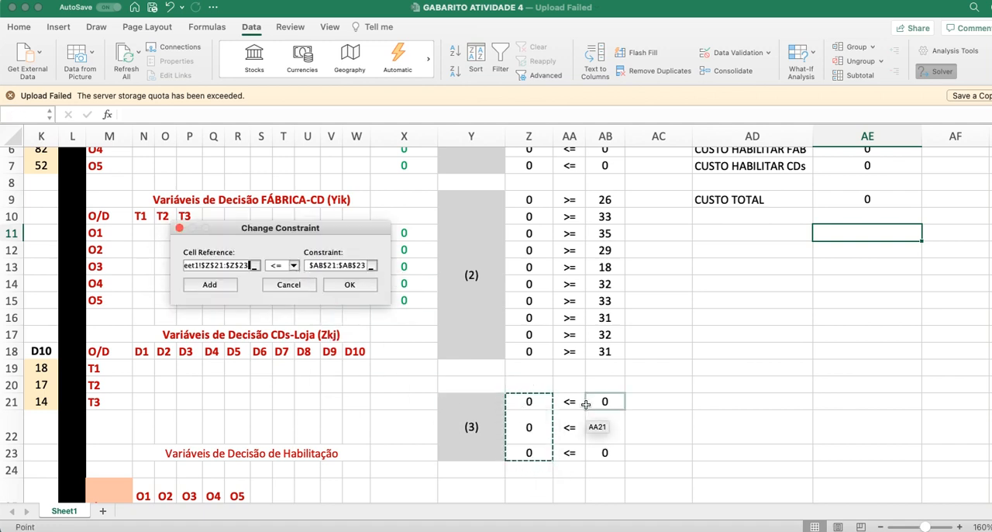
{"action": "left_click", "coordinate": [361, 267]}
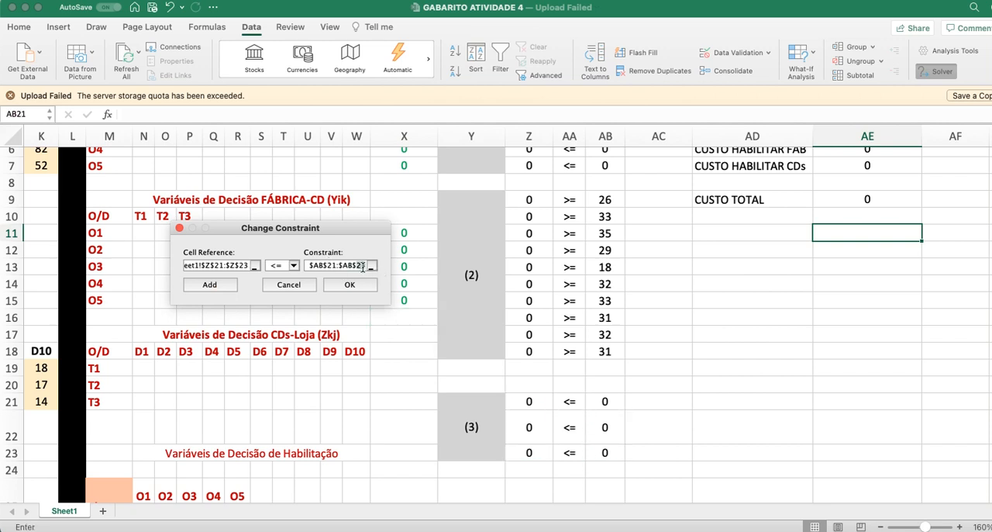
{"action": "left_click_drag", "start_coordinate": [362, 266], "coordinate": [303, 265]}
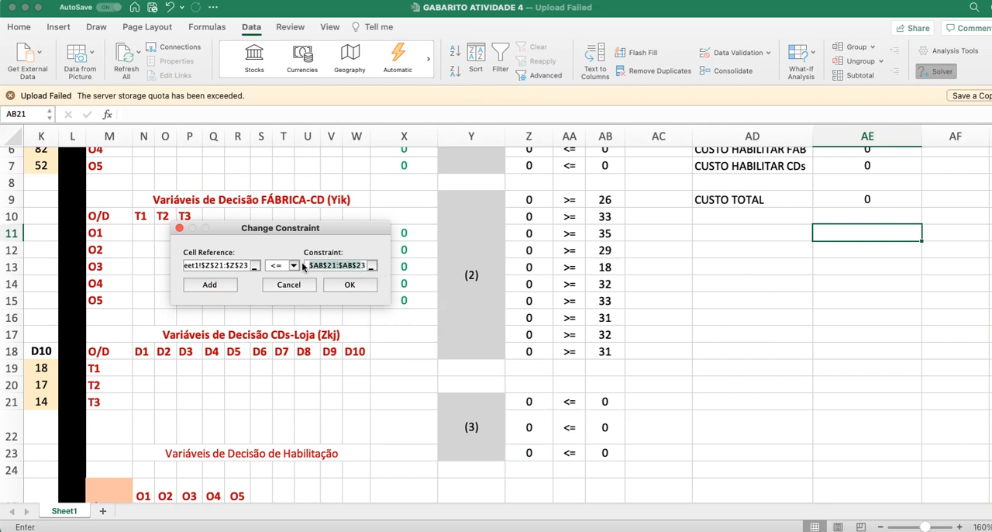
{"action": "type", "text": "3"}
{"action": "left_click_drag", "start_coordinate": [602, 401], "coordinate": [613, 450]}
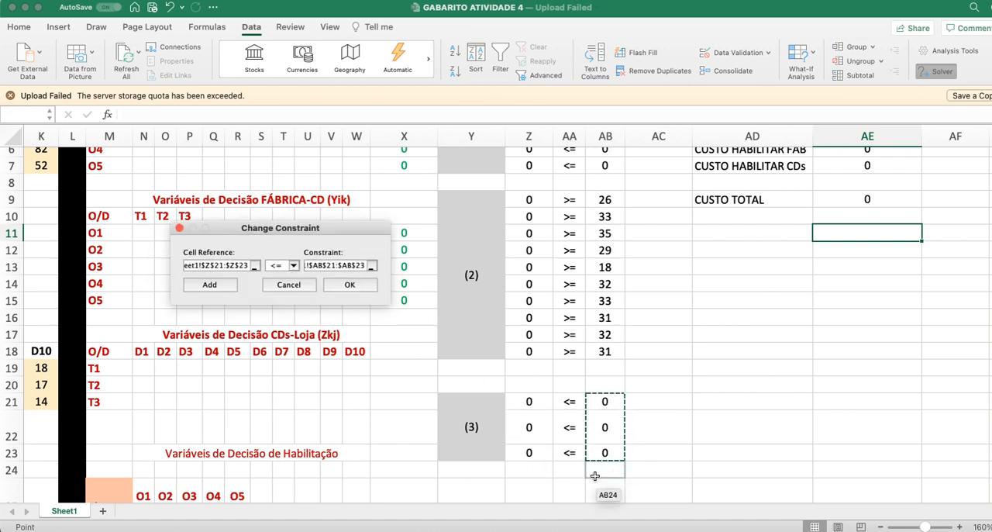
{"action": "left_click", "coordinate": [361, 289]}
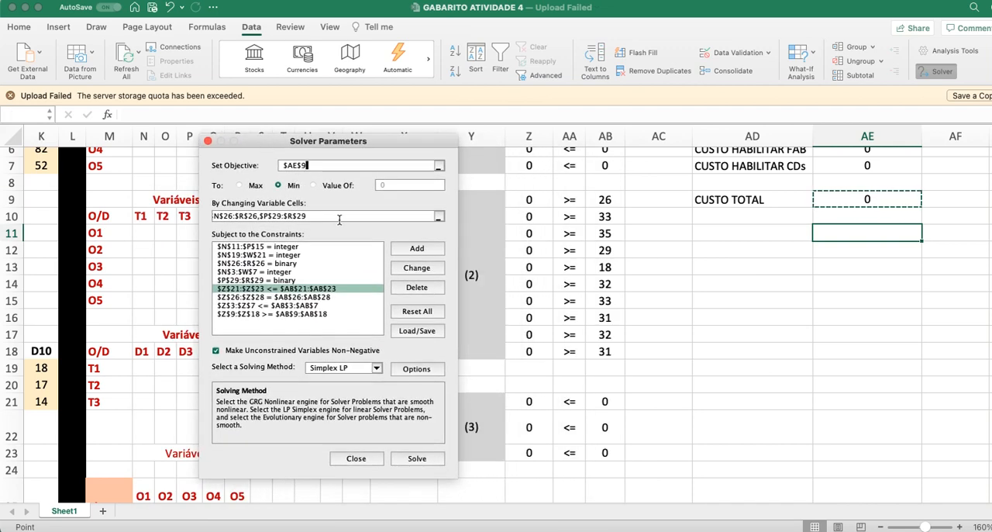
Step: Inspect the Z26:Z28 = AB26:AB28 constraint against restriction block (4) and accept it as it stands
{"action": "left_click_drag", "start_coordinate": [331, 144], "coordinate": [286, 143]}
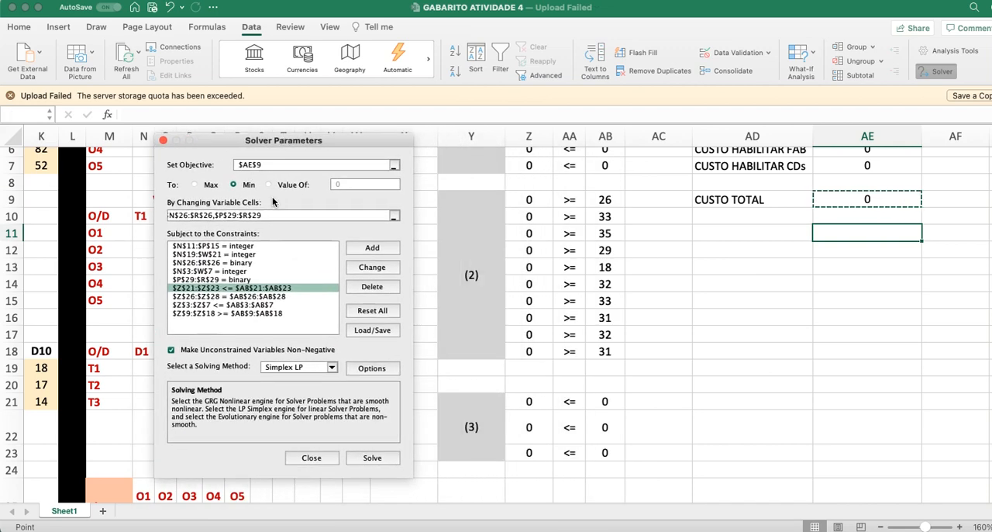
{"action": "left_click", "coordinate": [247, 297]}
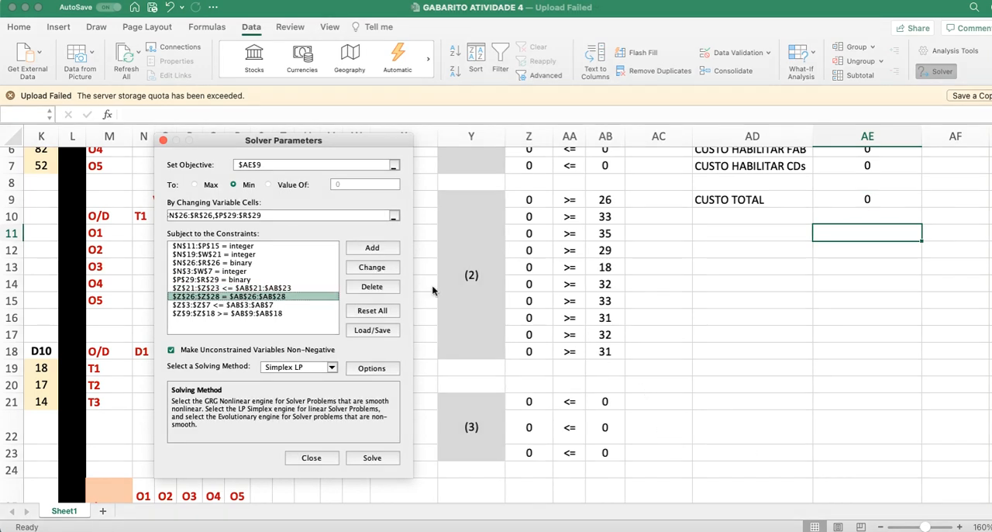
{"action": "left_click", "coordinate": [371, 266]}
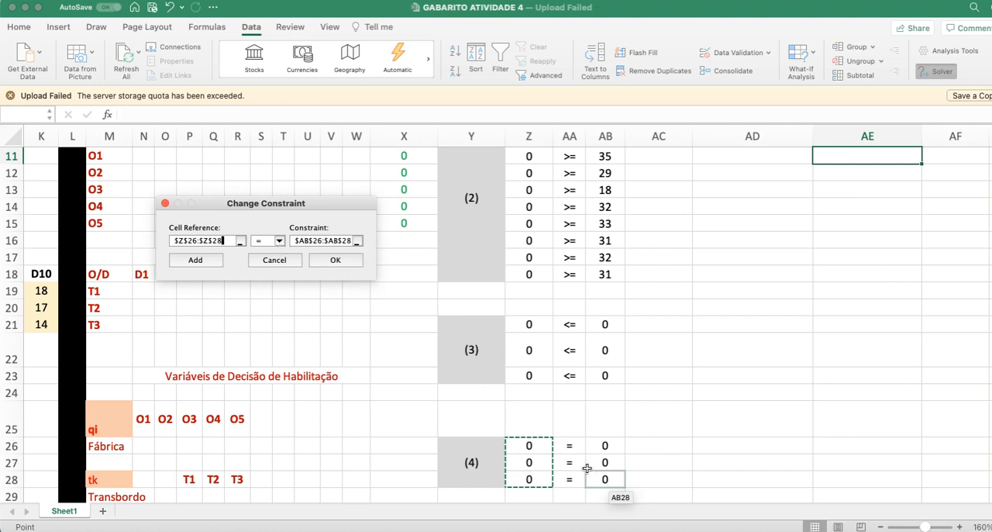
{"action": "left_click", "coordinate": [335, 260]}
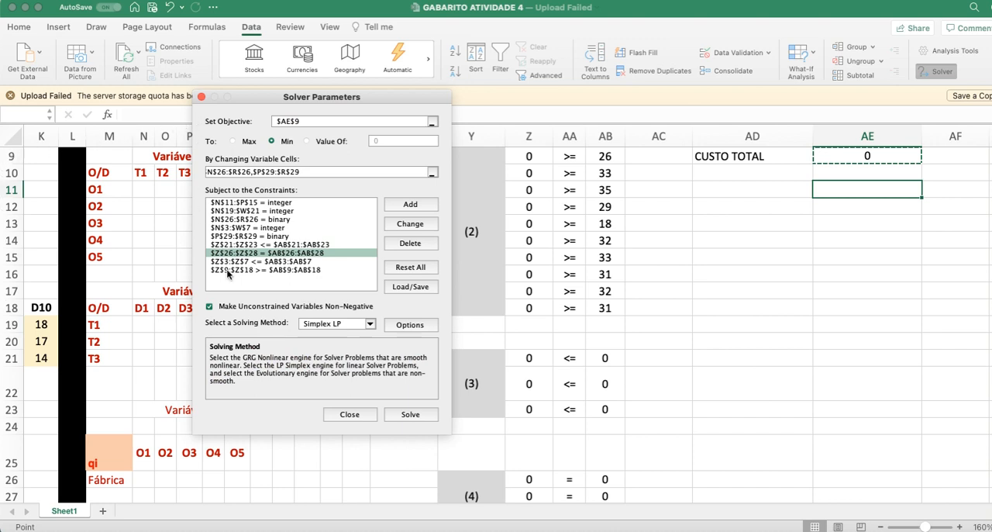
Step: Check the Z3:Z7 <= AB3:AB7 constraint, and accept Z9:Z18 >= AB9:AB18 as it stands after comparing it with restriction block (2)
{"action": "left_click", "coordinate": [228, 263]}
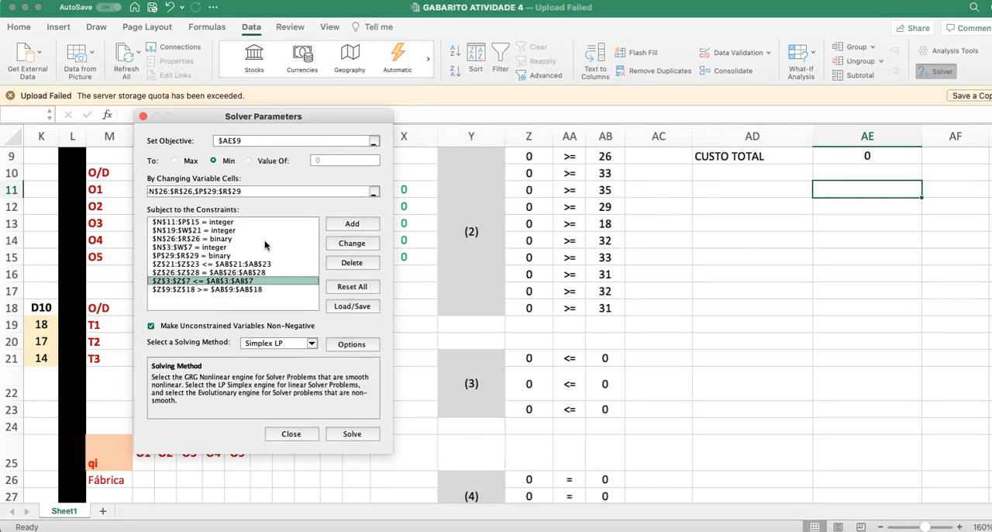
{"action": "left_click", "coordinate": [250, 290]}
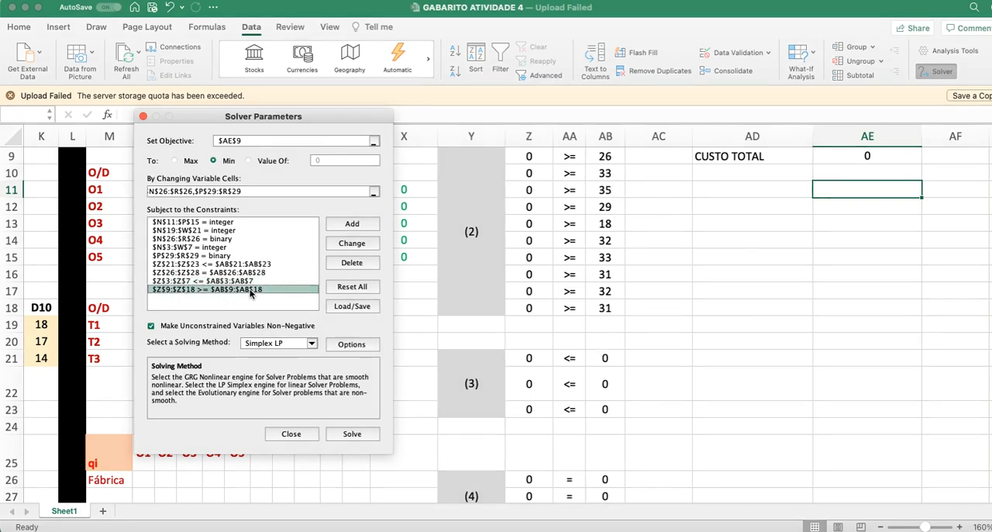
{"action": "left_click", "coordinate": [347, 245]}
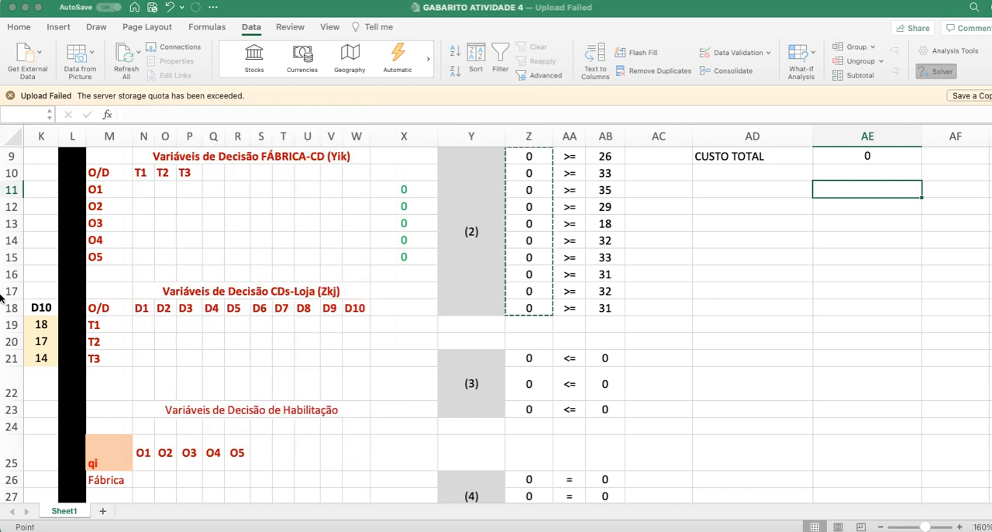
{"action": "scroll", "coordinate": [500, 443], "scroll_direction": "down", "scroll_amount": 1}
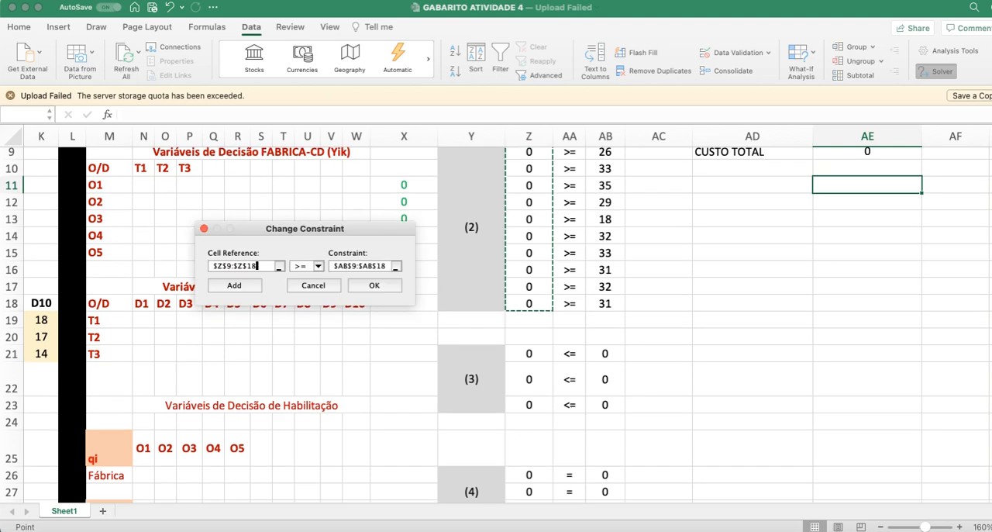
{"action": "scroll", "coordinate": [500, 443], "scroll_direction": "up", "scroll_amount": 3}
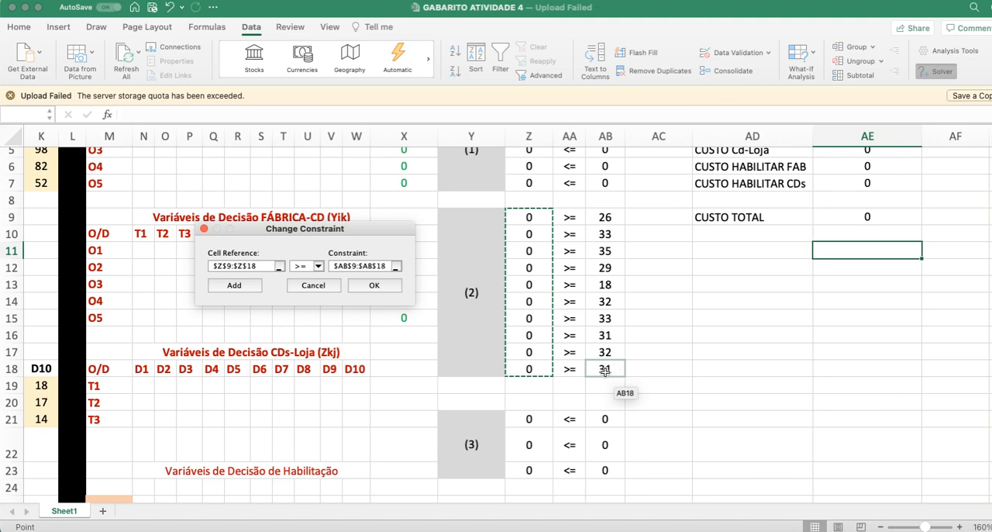
{"action": "left_click", "coordinate": [379, 286]}
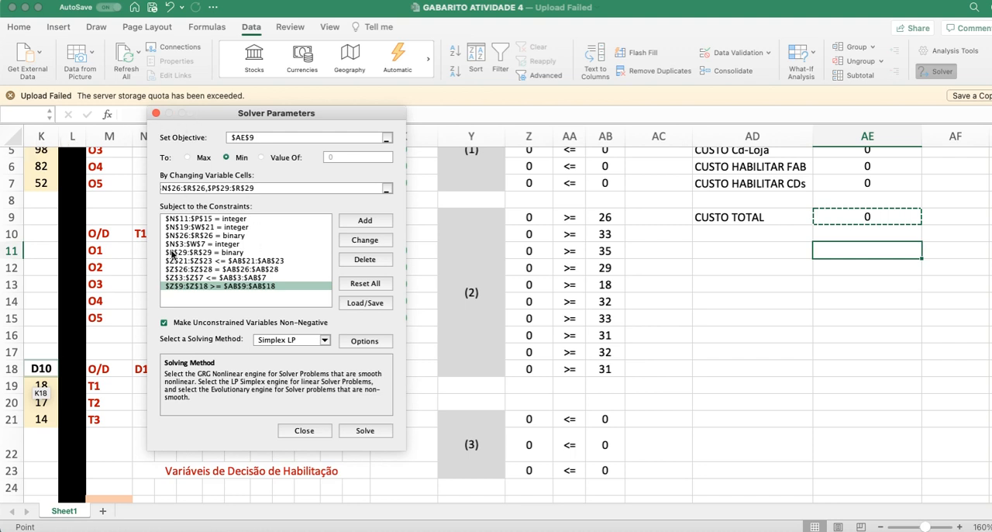
Step: Go through the last four Solver constraints one by one, from Z21:Z23 <= AB21:AB23 to Z9:Z18 >= AB9:AB18
{"action": "left_click", "coordinate": [224, 263]}
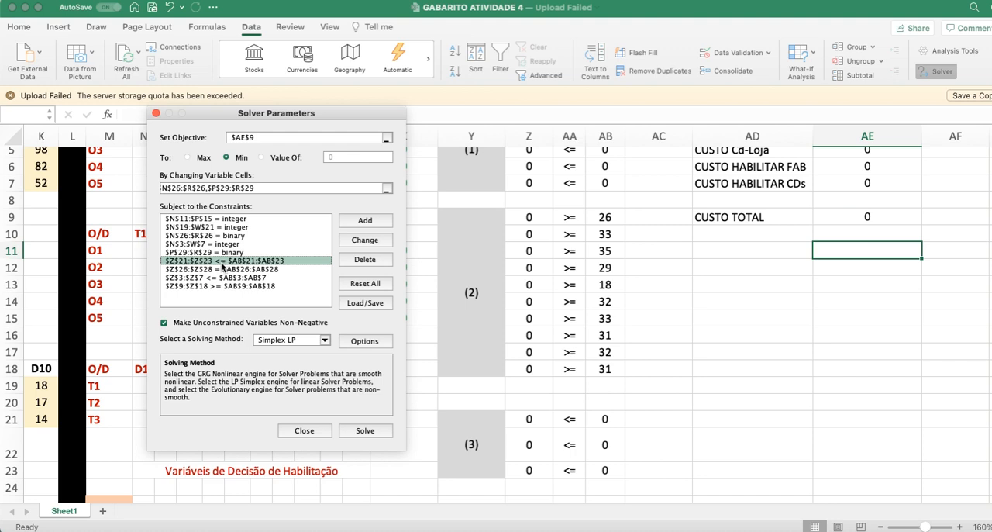
{"action": "key", "text": "Down"}
{"action": "key", "text": "Down"}
{"action": "key", "text": "Down"}
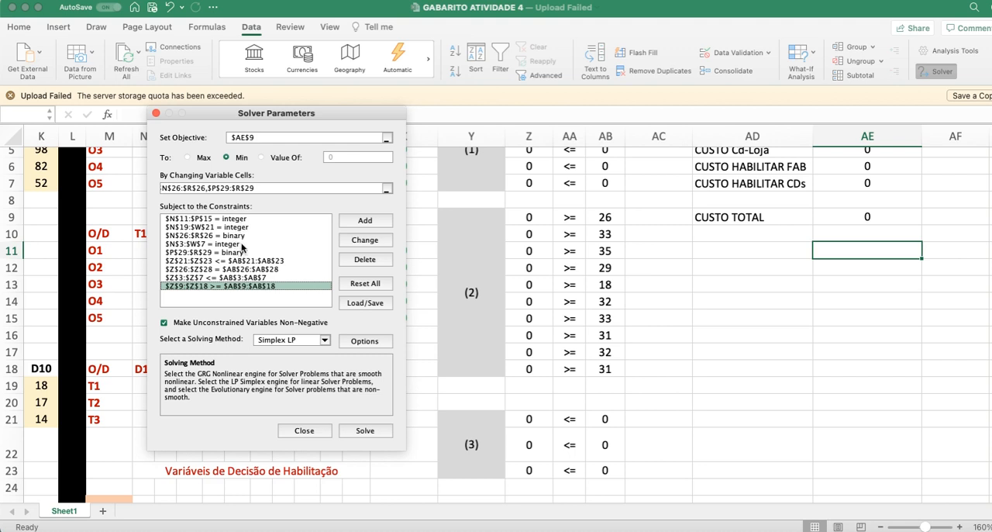
Step: Solve the model with Simplex LP and non-negative unconstrained variables, and keep the Solver solution
{"action": "left_click", "coordinate": [321, 343]}
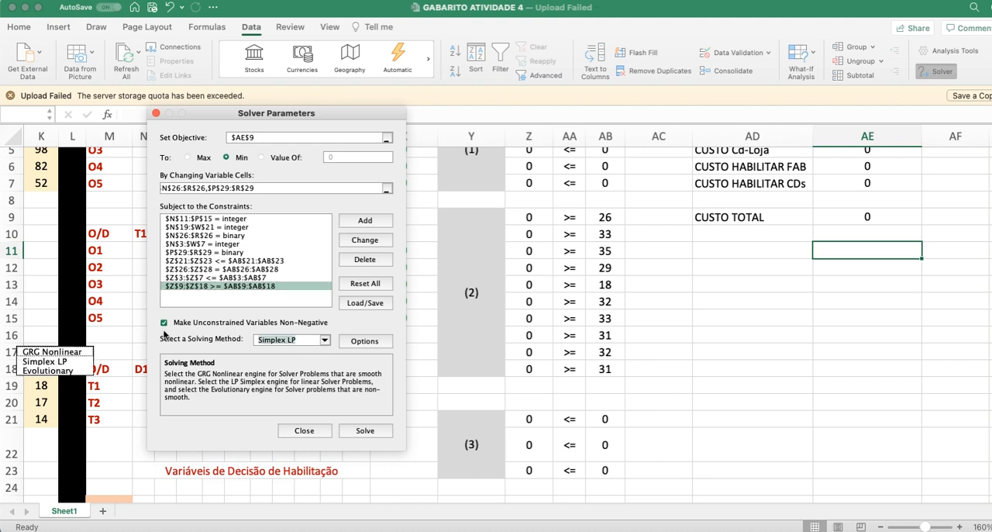
{"action": "left_click", "coordinate": [164, 323]}
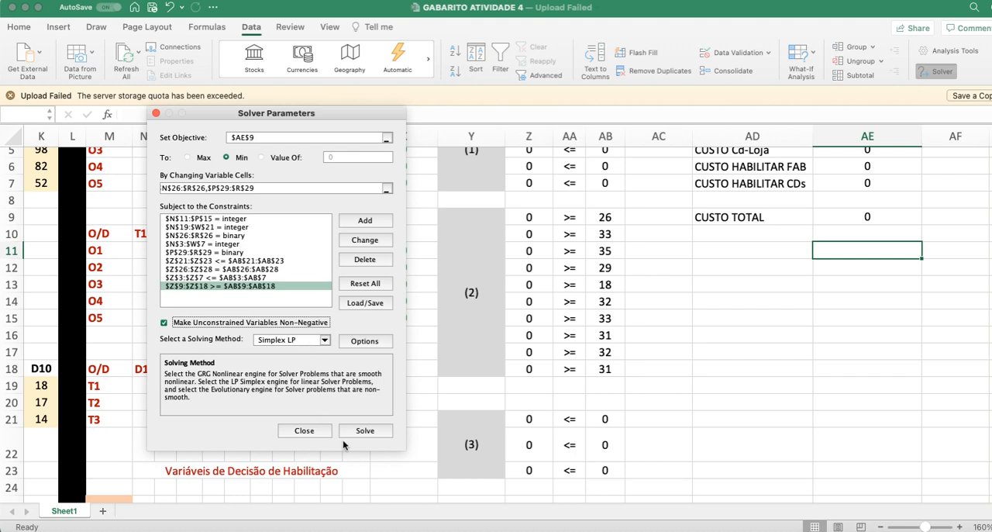
{"action": "left_click", "coordinate": [364, 431]}
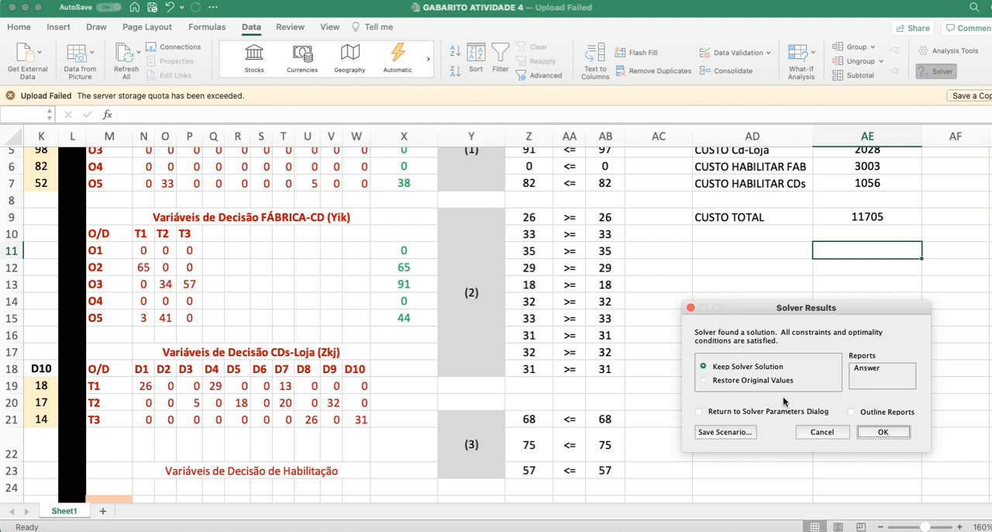
{"action": "left_click", "coordinate": [891, 430]}
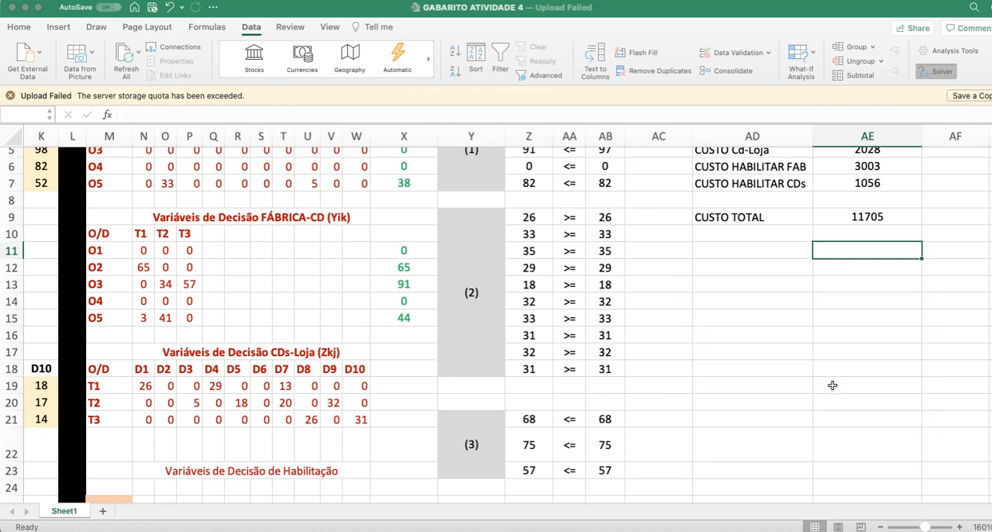
Step: Review the solved flow variables in the Fábrica-Loja (N3:W7), Fábrica-CD (N11:P15) and CDs-Loja (N19:W21) tables
{"action": "scroll", "coordinate": [832, 384], "scroll_direction": "up", "scroll_amount": 3}
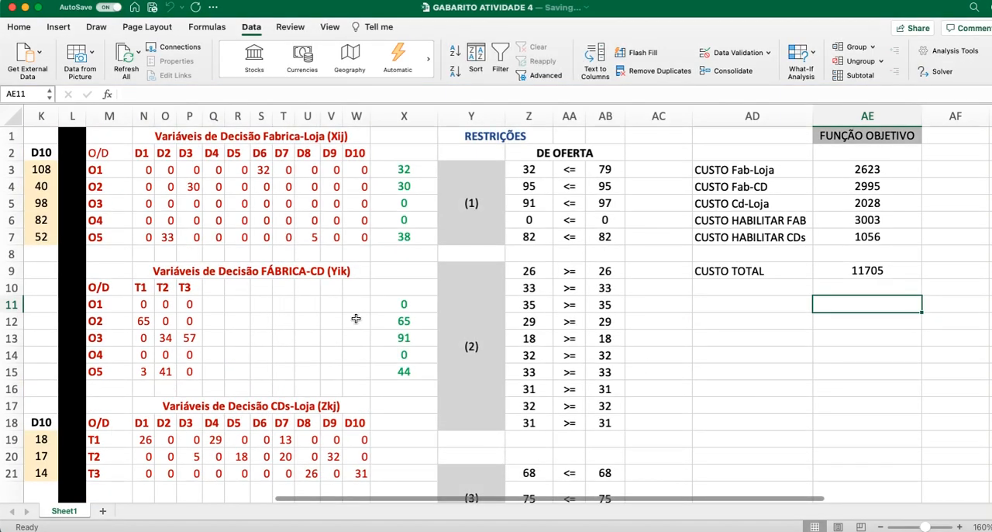
{"action": "left_click_drag", "start_coordinate": [146, 190], "coordinate": [361, 260]}
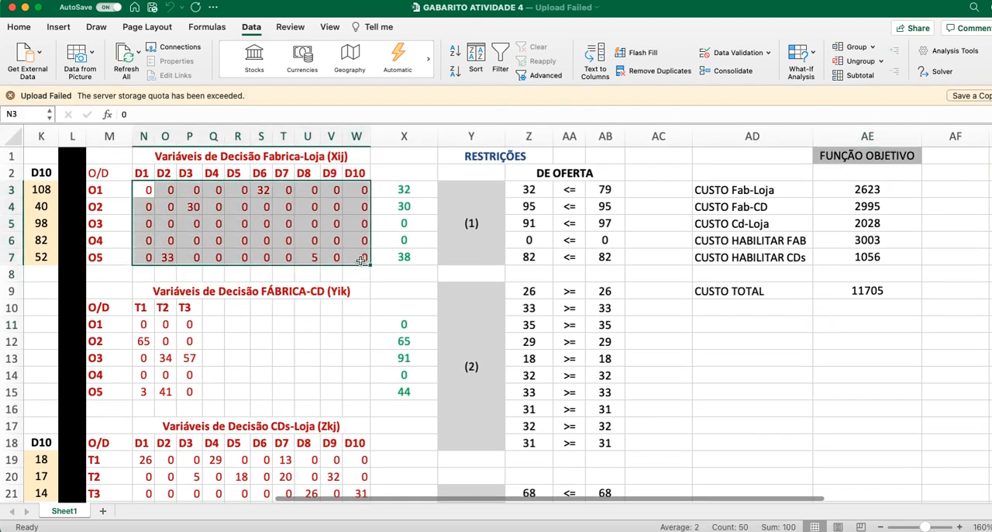
{"action": "left_click_drag", "start_coordinate": [145, 324], "coordinate": [186, 392]}
{"action": "scroll", "coordinate": [248, 377], "scroll_direction": "down", "scroll_amount": 5}
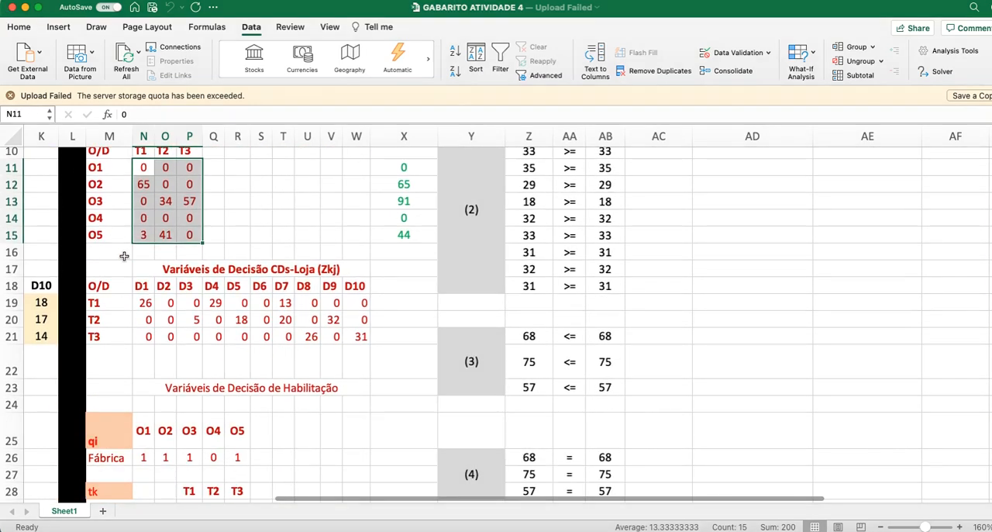
{"action": "left_click_drag", "start_coordinate": [149, 305], "coordinate": [358, 336]}
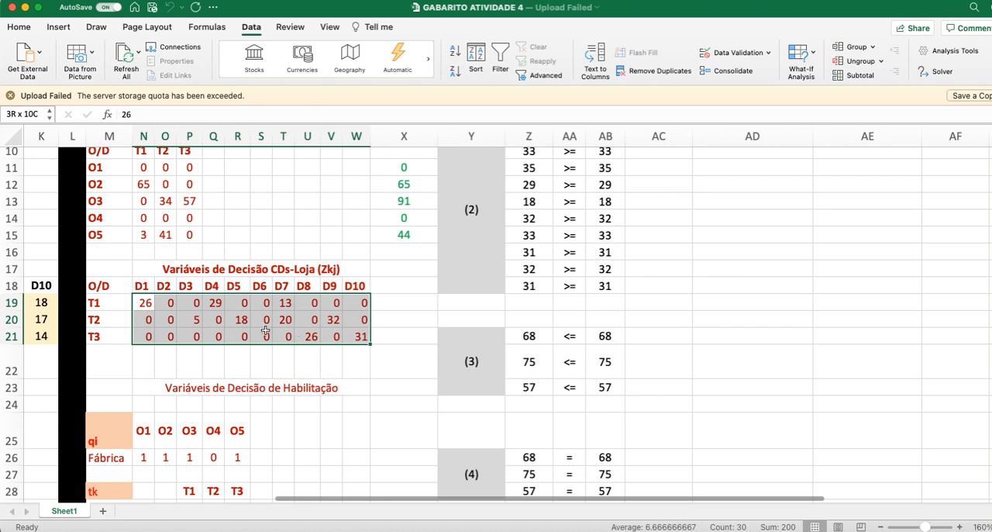
Step: Review the enabling variables for the factories in N26:R26 and the transshipment points in P29:R29
{"action": "scroll", "coordinate": [295, 331], "scroll_direction": "down", "scroll_amount": 3}
{"action": "left_click_drag", "start_coordinate": [238, 332], "coordinate": [144, 332]}
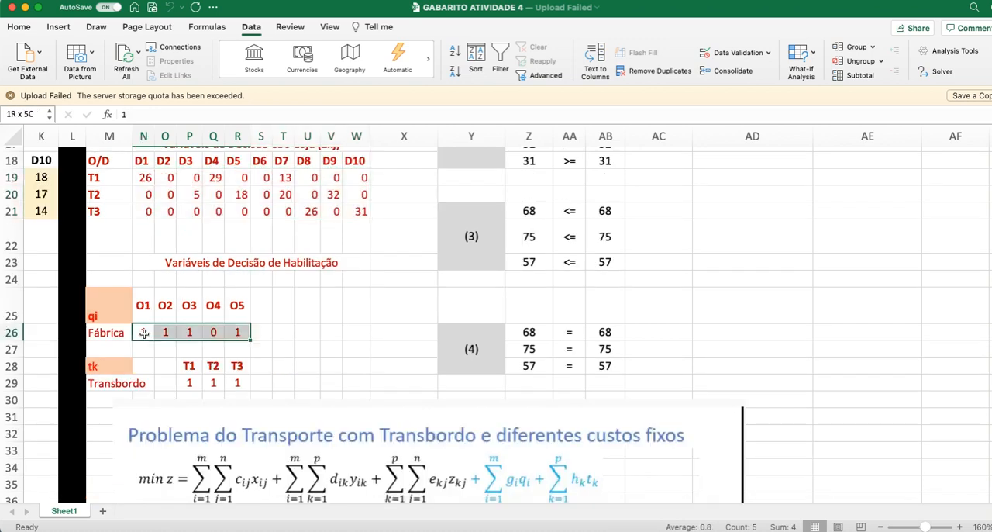
{"action": "left_click", "coordinate": [211, 331]}
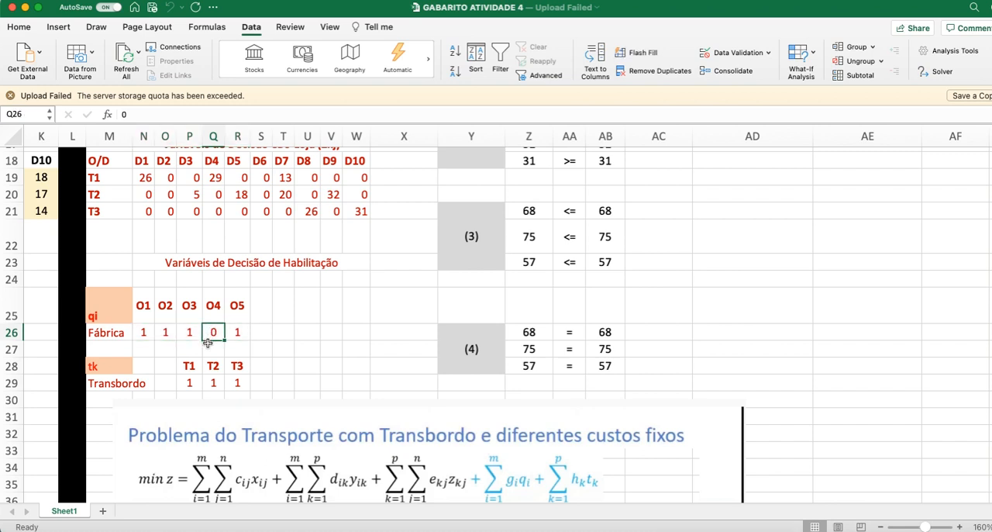
{"action": "left_click_drag", "start_coordinate": [189, 382], "coordinate": [232, 383]}
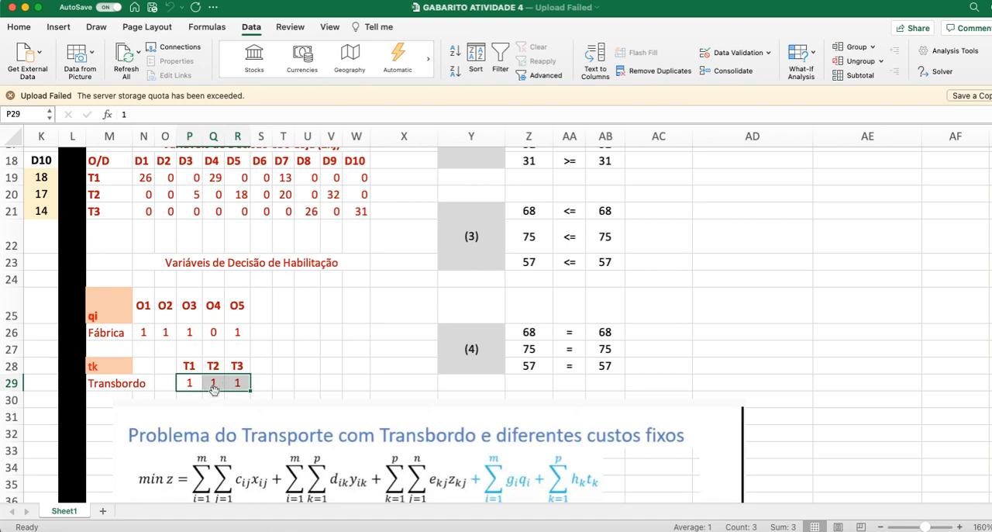
{"action": "left_click", "coordinate": [286, 376]}
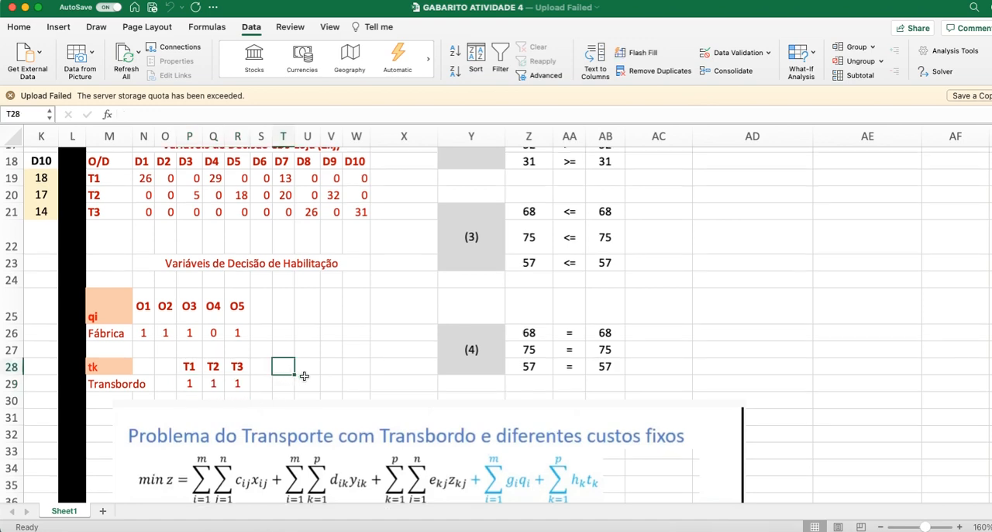
Step: Switch to Atividade4_20212021.pdf, read the questions on page 3, and move its window aside to uncover the workbook
{"action": "scroll", "coordinate": [334, 408], "scroll_direction": "up", "scroll_amount": 10}
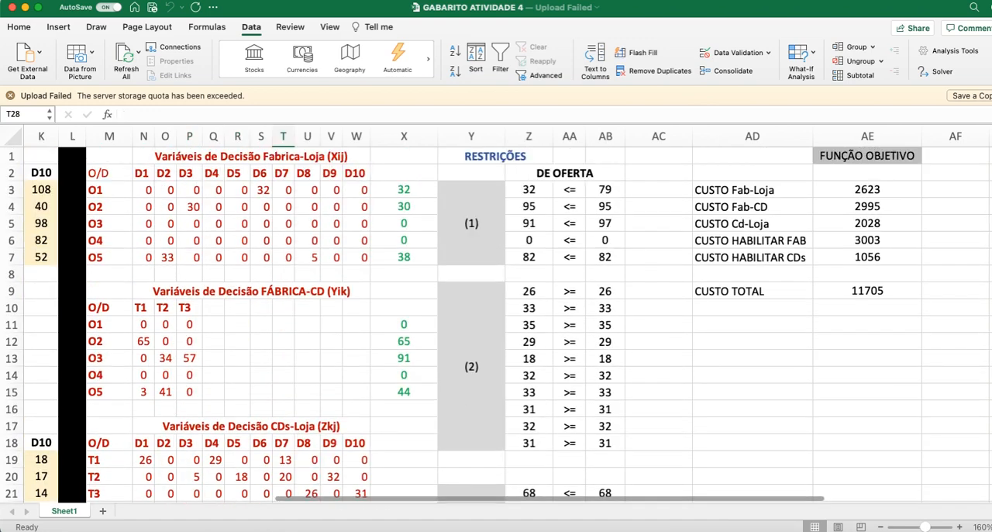
{"action": "scroll", "coordinate": [331, 352], "scroll_direction": "down", "scroll_amount": 5}
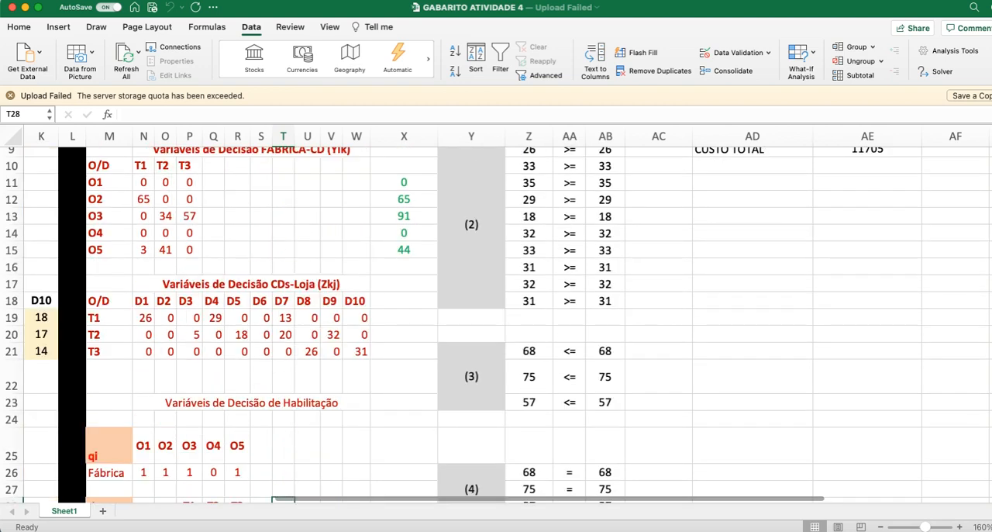
{"action": "key", "text": "super+Tab"}
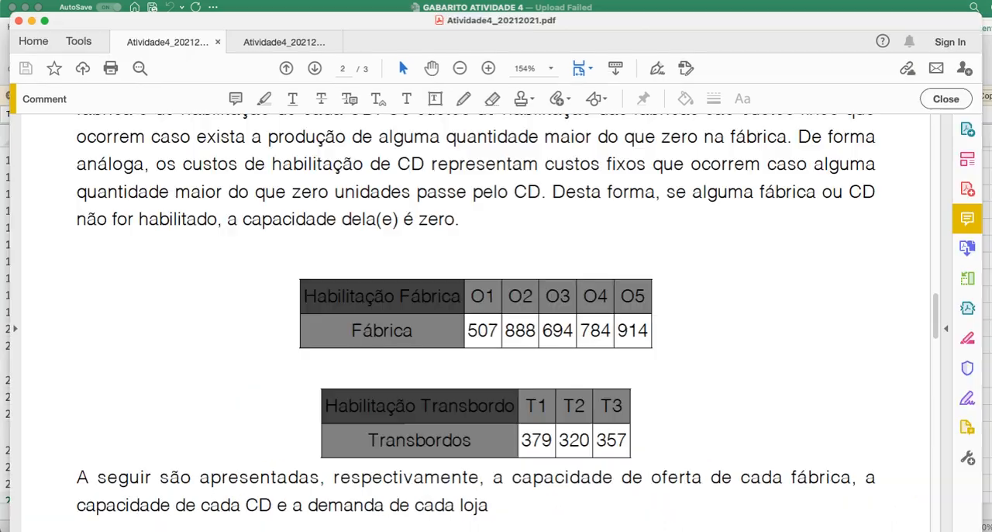
{"action": "scroll", "coordinate": [476, 318], "scroll_direction": "down", "scroll_amount": 10}
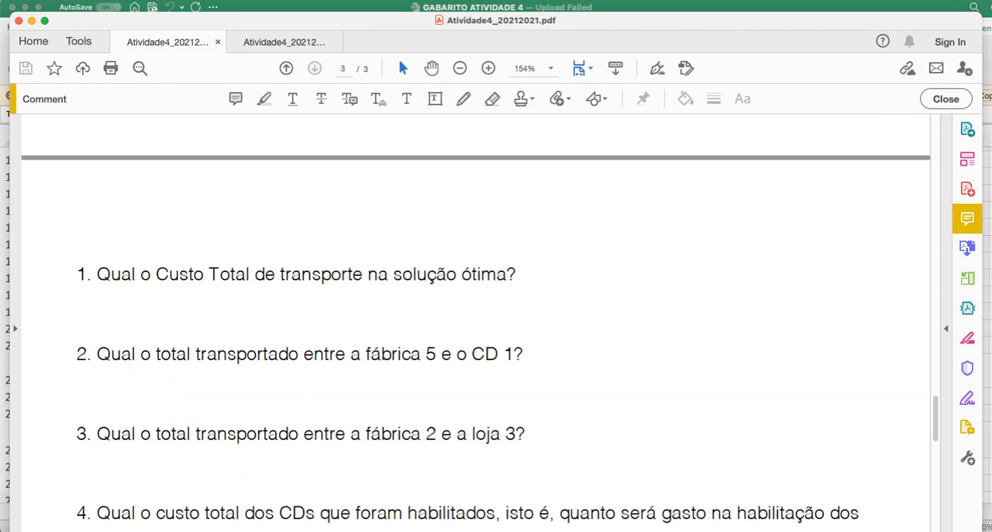
{"action": "scroll", "coordinate": [410, 422], "scroll_direction": "down", "scroll_amount": 3}
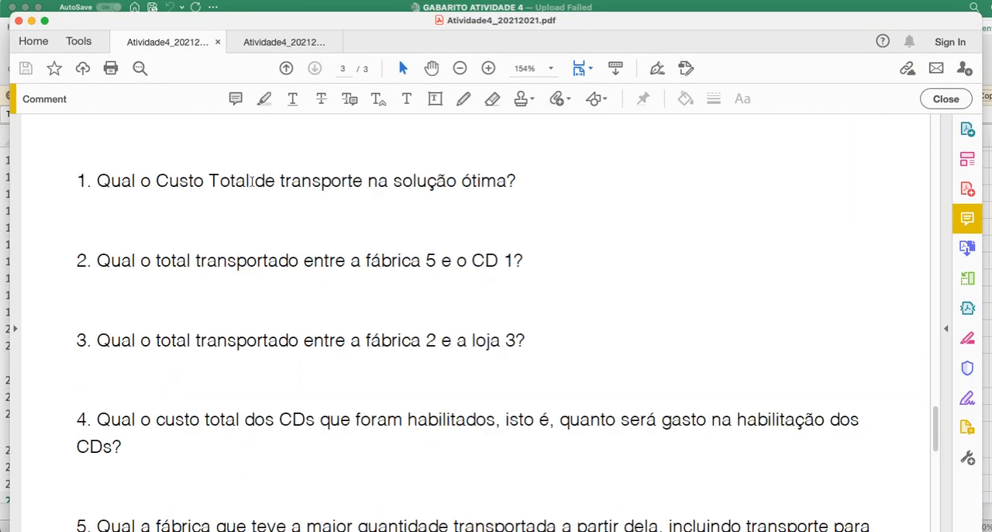
{"action": "left_click_drag", "start_coordinate": [414, 21], "coordinate": [44, 39]}
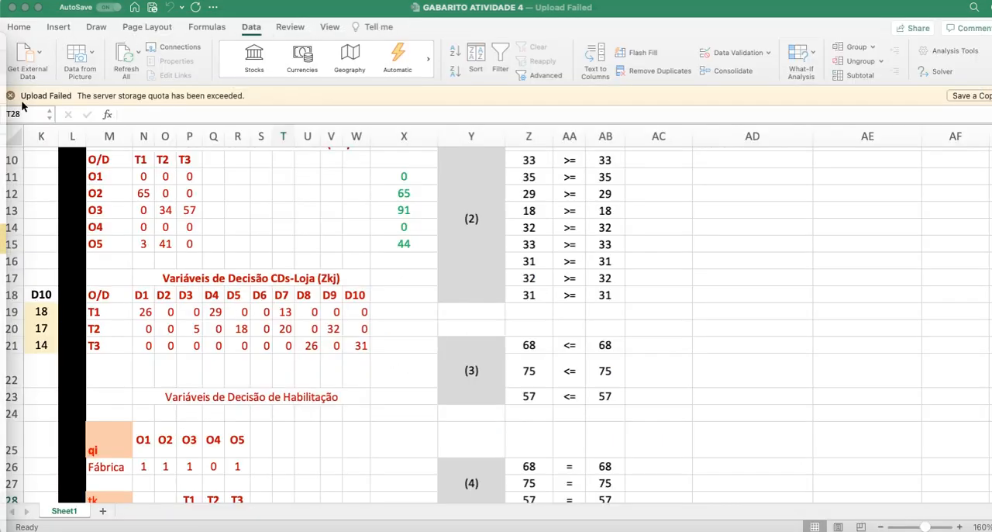
Step: Return to the workbook and check the CUSTO TOTAL formula in AE9 as the answer to question 1
{"action": "left_click", "coordinate": [764, 307]}
{"action": "scroll", "coordinate": [764, 308], "scroll_direction": "up", "scroll_amount": 5}
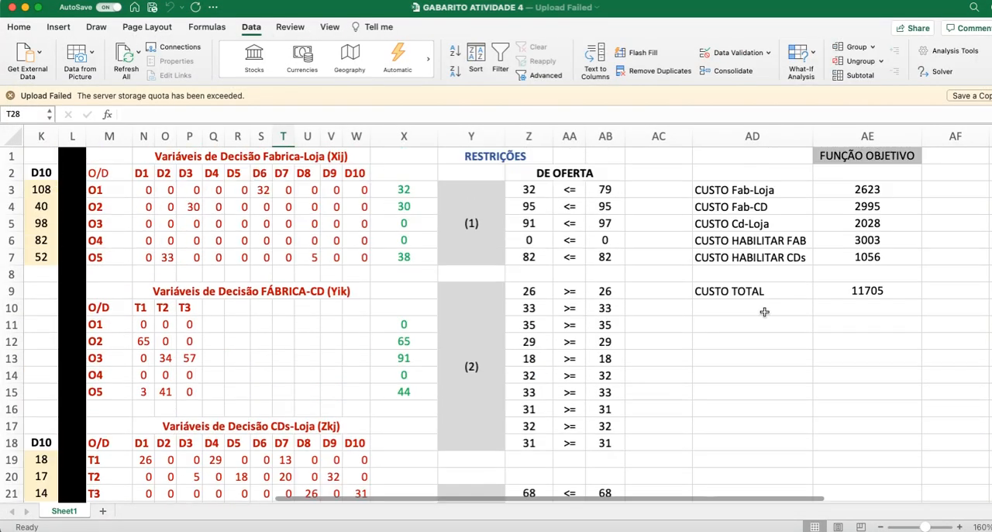
{"action": "left_click", "coordinate": [868, 290]}
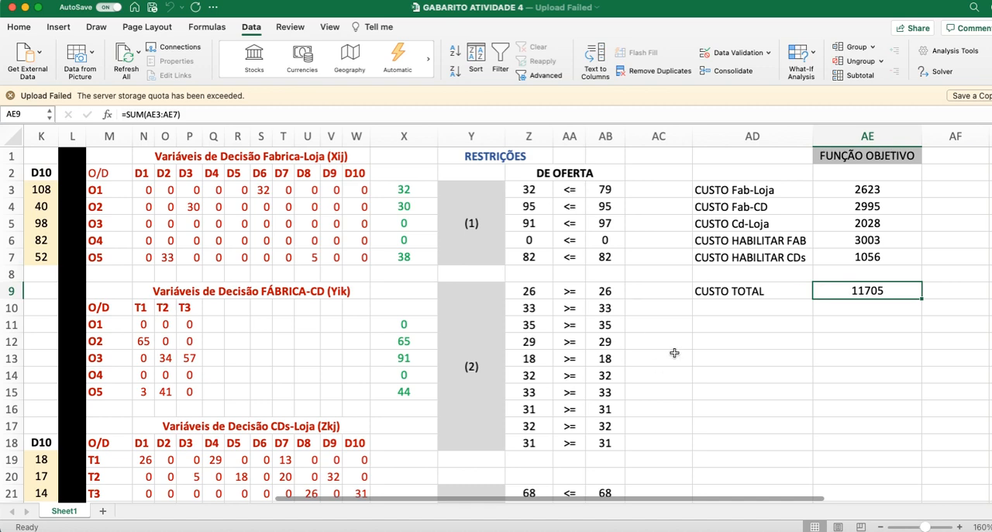
Step: Move the transshipment formulation picture rightwards to about 8.92" from the left and 8.14" from the top of the sheet
{"action": "scroll", "coordinate": [676, 351], "scroll_direction": "down", "scroll_amount": 5}
{"action": "scroll", "coordinate": [675, 351], "scroll_direction": "up", "scroll_amount": 2}
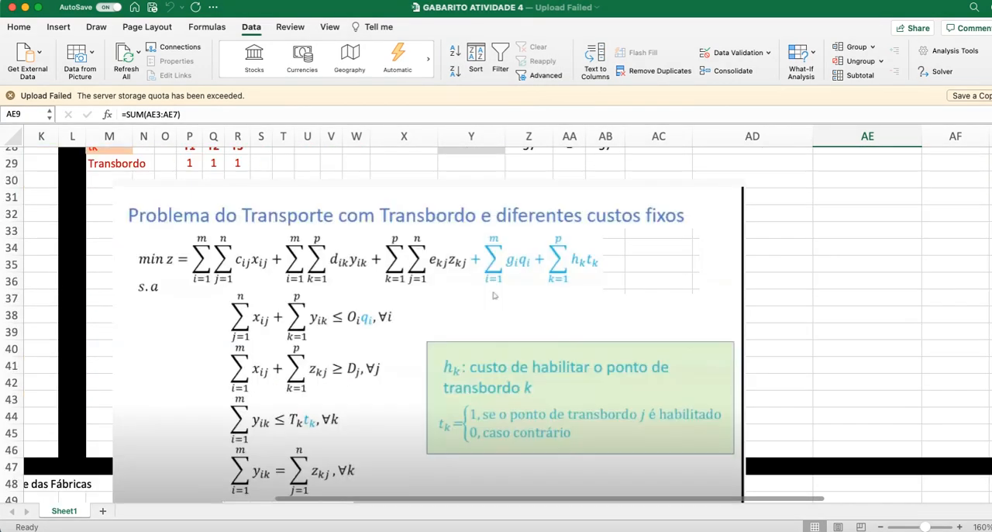
{"action": "scroll", "coordinate": [494, 295], "scroll_direction": "down", "scroll_amount": 5}
{"action": "scroll", "coordinate": [494, 310], "scroll_direction": "up", "scroll_amount": 15}
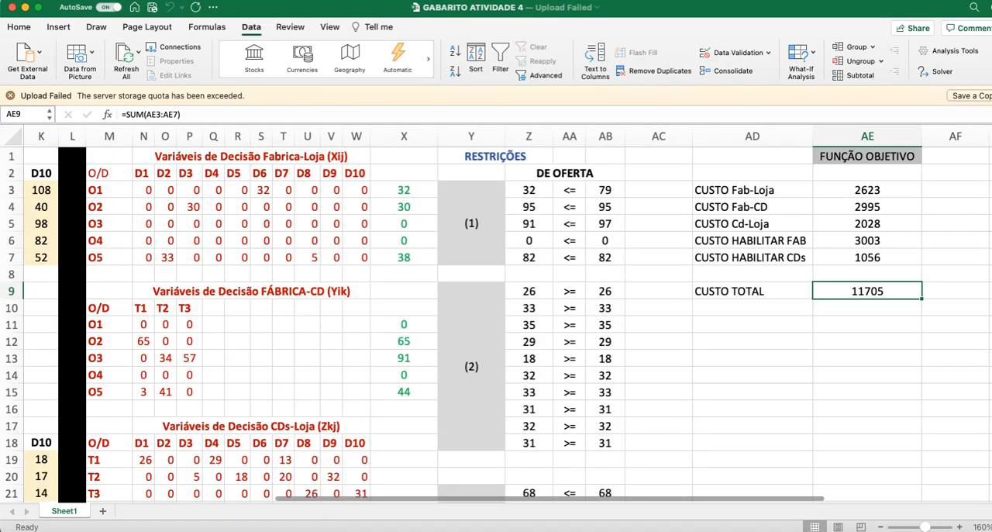
{"action": "scroll", "coordinate": [675, 351], "scroll_direction": "down", "scroll_amount": 15}
{"action": "scroll", "coordinate": [675, 351], "scroll_direction": "up", "scroll_amount": 7}
{"action": "left_click_drag", "start_coordinate": [432, 205], "coordinate": [706, 279]}
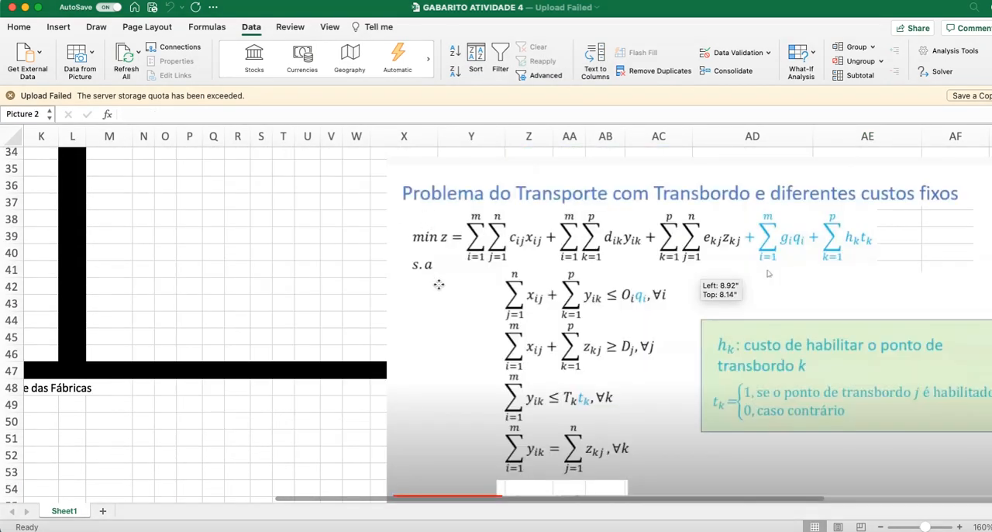
{"action": "left_click", "coordinate": [165, 450]}
Step: Compare answer (1) in B50 of the RESPOSTAS block with question 1 in the PDF, and return to the workbook's variable tables
{"action": "scroll", "coordinate": [284, 500], "scroll_direction": "left", "scroll_amount": 10}
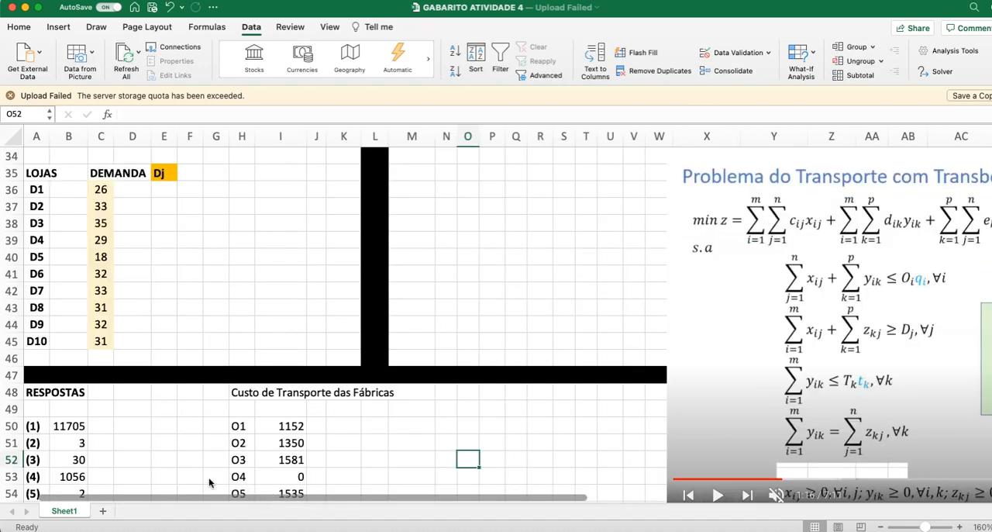
{"action": "scroll", "coordinate": [112, 421], "scroll_direction": "down", "scroll_amount": 3}
{"action": "left_click", "coordinate": [77, 372]}
{"action": "key", "text": "super+Tab"}
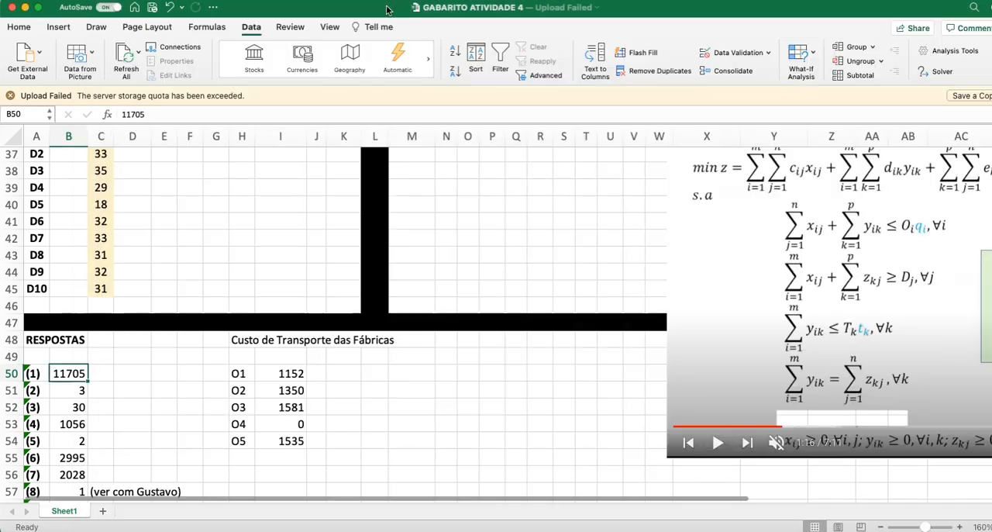
{"action": "left_click", "coordinate": [385, 8]}
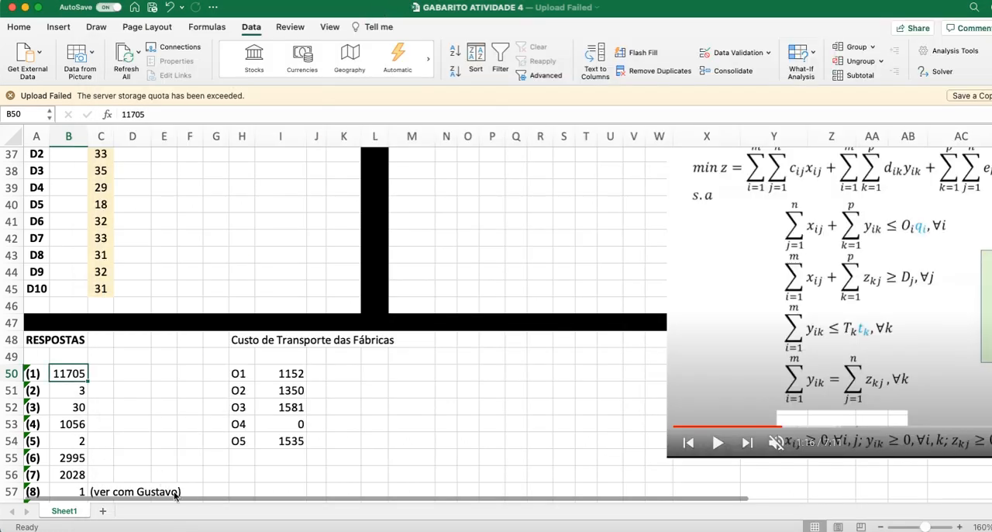
{"action": "scroll", "coordinate": [491, 439], "scroll_direction": "up", "scroll_amount": 10}
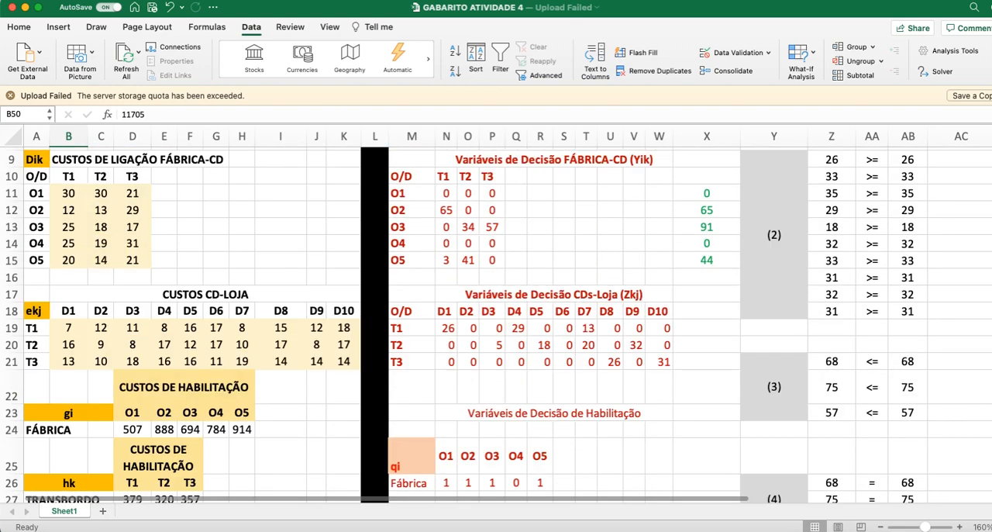
Step: Check the Yik quantity from O5 to T1 in N15 against answer (2) in B51 of the RESPOSTAS block
{"action": "scroll", "coordinate": [504, 427], "scroll_direction": "up", "scroll_amount": 3}
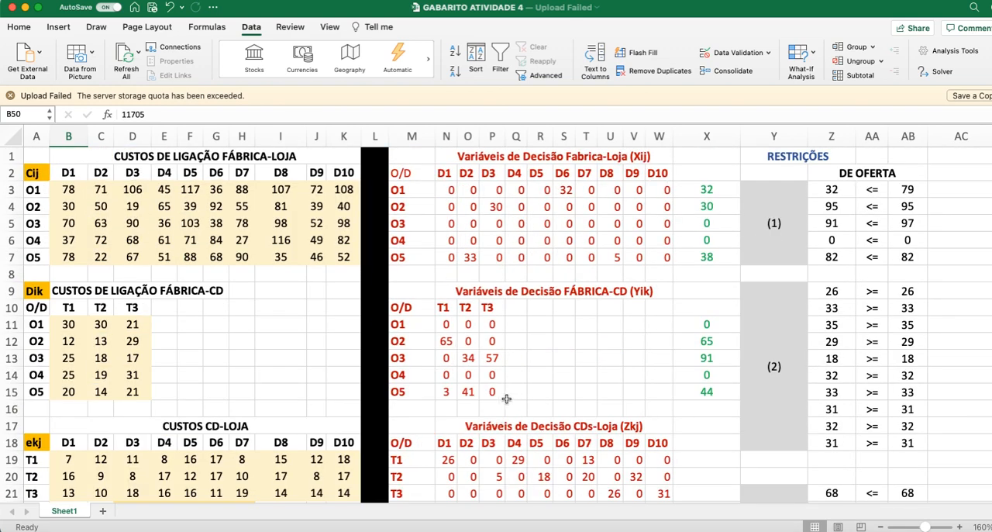
{"action": "left_click", "coordinate": [446, 391]}
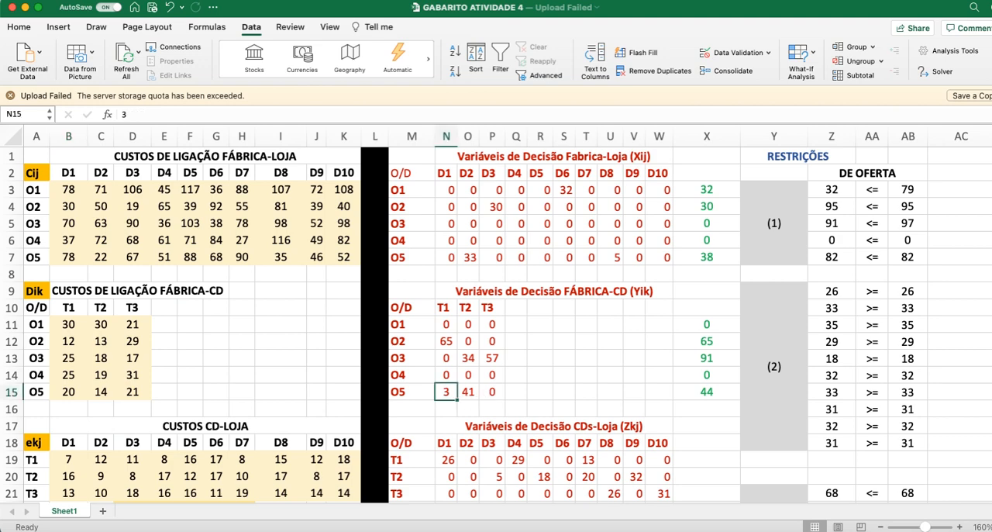
{"action": "scroll", "coordinate": [446, 391], "scroll_direction": "down", "scroll_amount": 15}
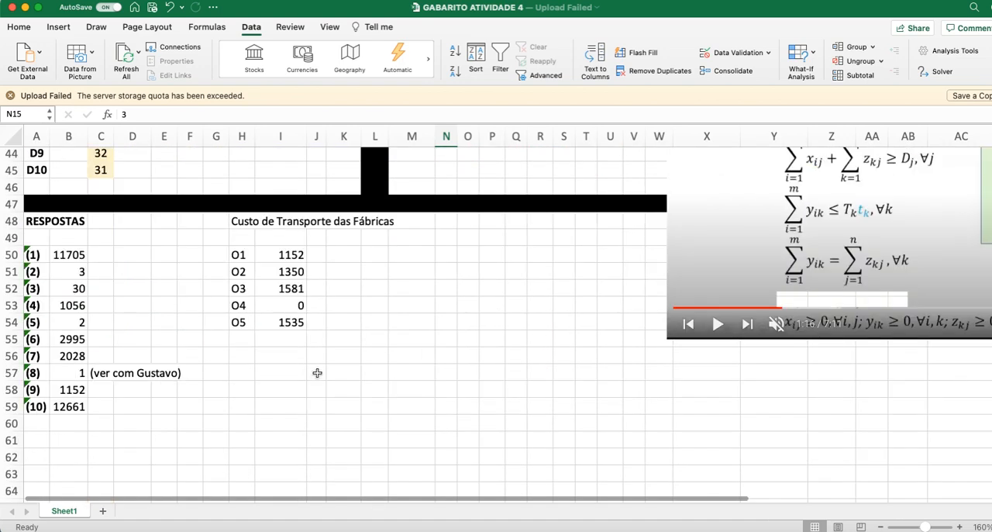
{"action": "left_click", "coordinate": [73, 275]}
Step: Switch to Atividade4_20212021.pdf to read question 3, and return to the workbook to look over the decision variable tables and the RESPOSTAS block
{"action": "key", "text": "super+Tab"}
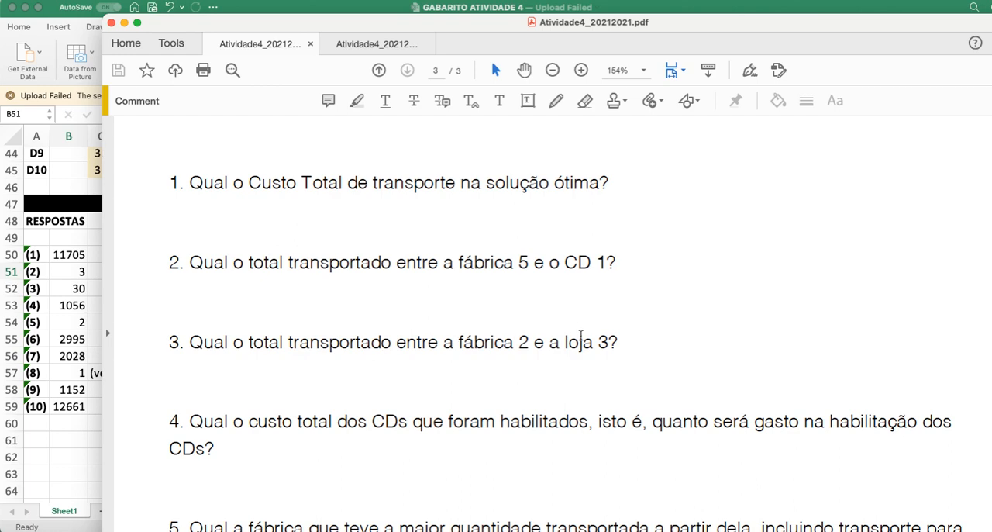
{"action": "left_click", "coordinate": [64, 450]}
{"action": "scroll", "coordinate": [321, 410], "scroll_direction": "up", "scroll_amount": 10}
{"action": "scroll", "coordinate": [392, 391], "scroll_direction": "up", "scroll_amount": 10}
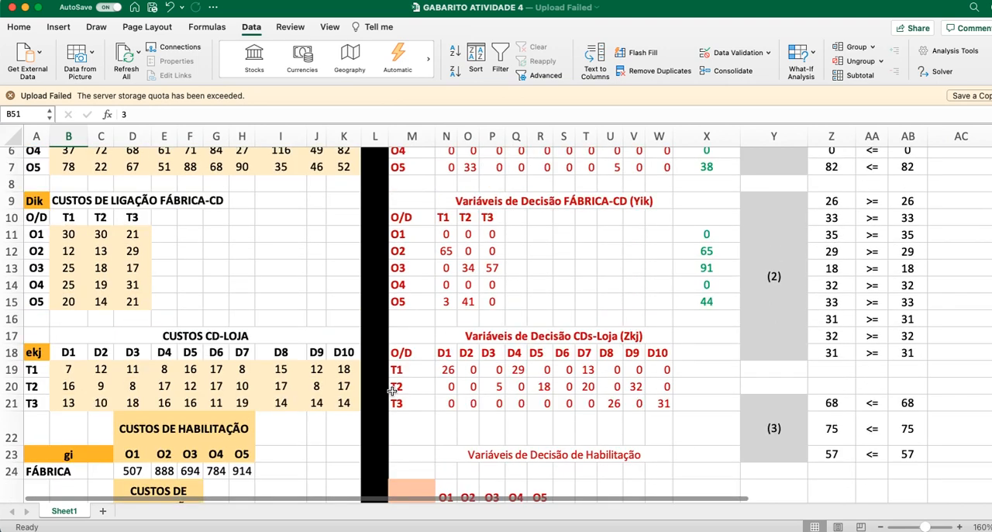
{"action": "scroll", "coordinate": [393, 391], "scroll_direction": "up", "scroll_amount": 5}
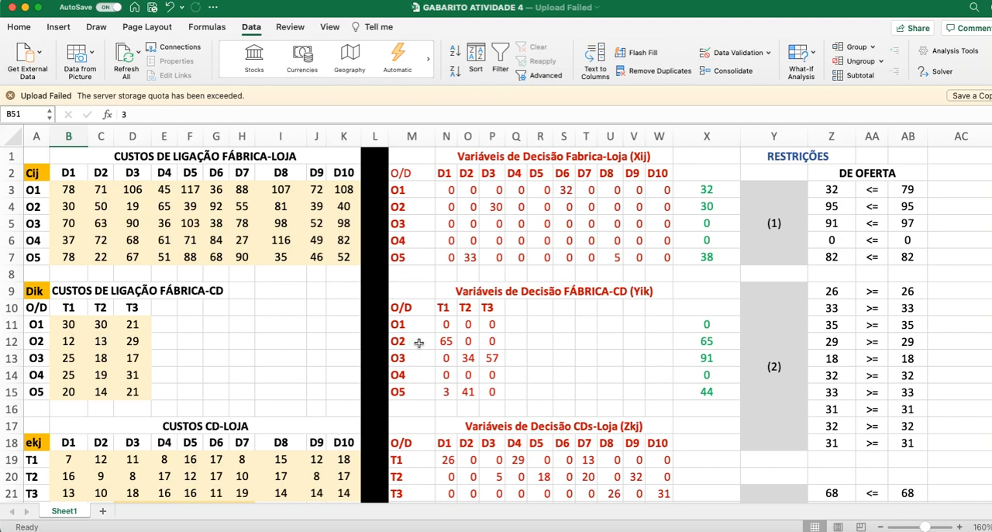
{"action": "scroll", "coordinate": [436, 414], "scroll_direction": "down", "scroll_amount": 8}
{"action": "scroll", "coordinate": [435, 415], "scroll_direction": "down", "scroll_amount": 6}
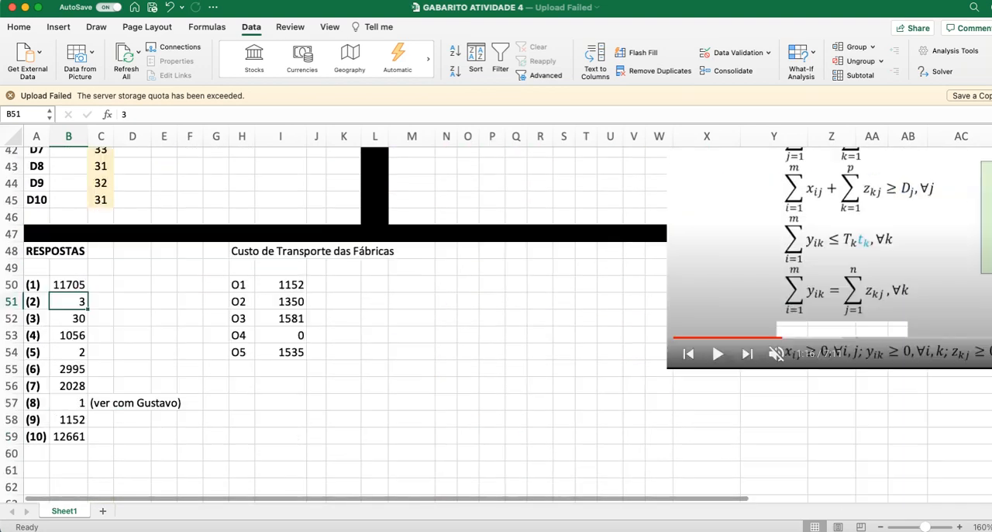
{"action": "scroll", "coordinate": [435, 416], "scroll_direction": "up", "scroll_amount": 2}
Step: Reread question 3 in the PDF, and compare the Xij quantity from O2 to D3 in the workbook with answer (3) in B52
{"action": "key", "text": "super+Tab"}
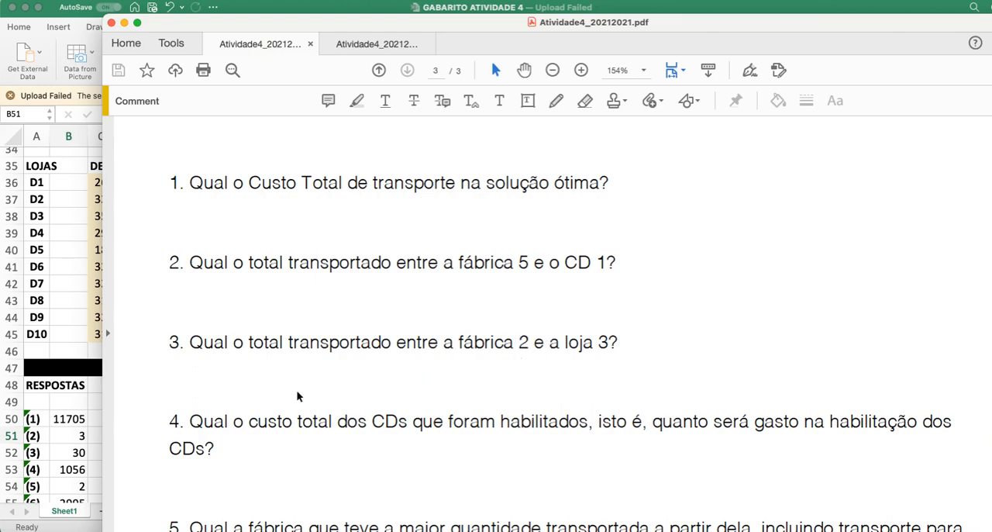
{"action": "left_click", "coordinate": [94, 411]}
{"action": "scroll", "coordinate": [459, 451], "scroll_direction": "up", "scroll_amount": 3}
{"action": "scroll", "coordinate": [458, 451], "scroll_direction": "up", "scroll_amount": 9}
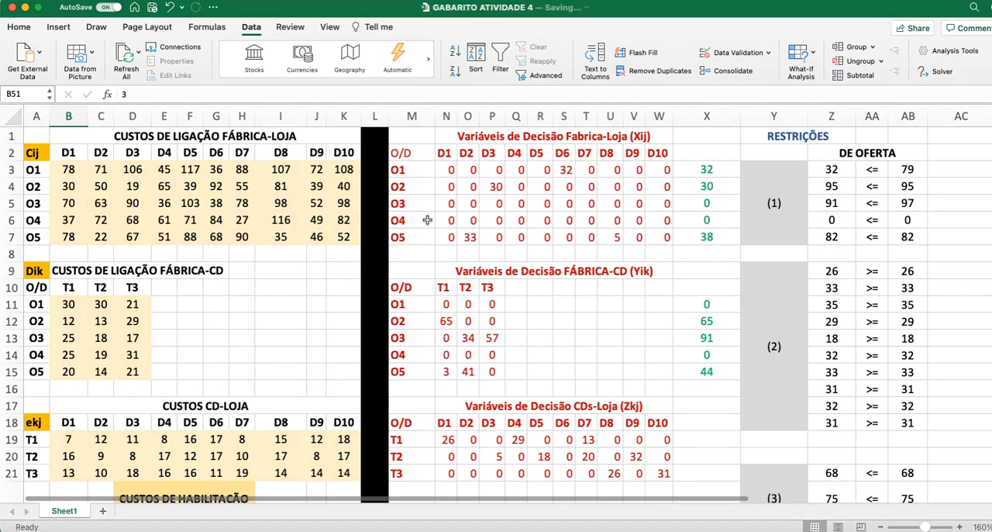
{"action": "left_click_drag", "start_coordinate": [412, 207], "coordinate": [494, 206]}
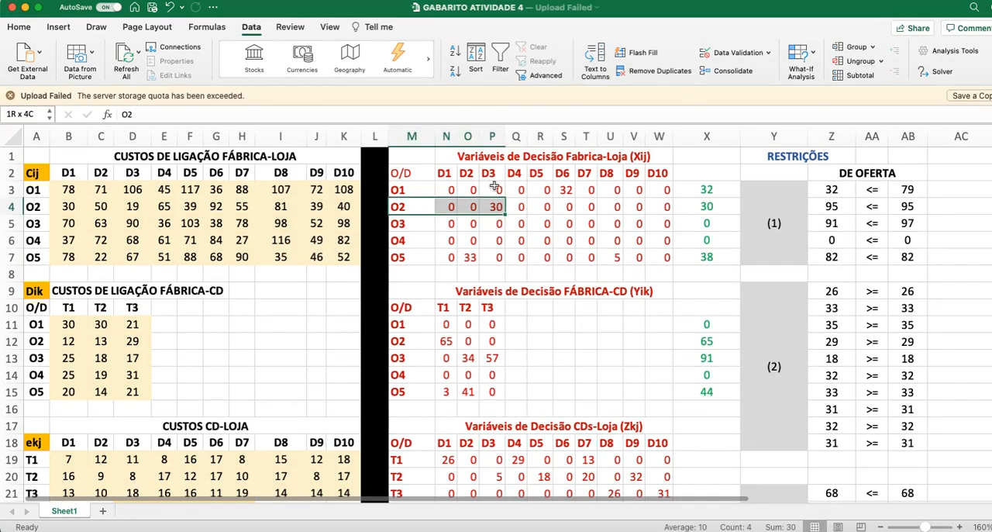
{"action": "scroll", "coordinate": [428, 350], "scroll_direction": "down", "scroll_amount": 9}
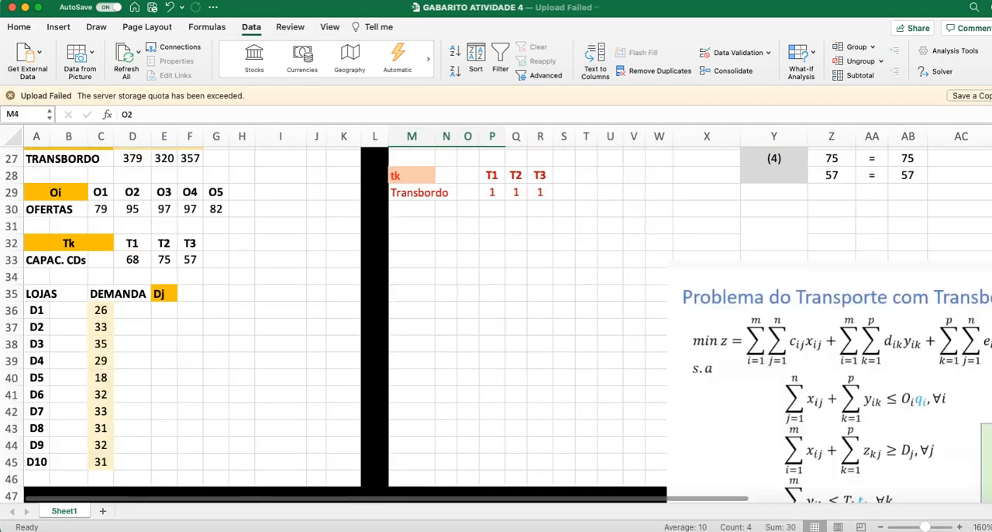
{"action": "scroll", "coordinate": [394, 432], "scroll_direction": "down", "scroll_amount": 5}
{"action": "left_click", "coordinate": [78, 363]}
Step: Read question 4 in the PDF and check the formula of answer (4) in B53 of the workbook
{"action": "key", "text": "super+Tab"}
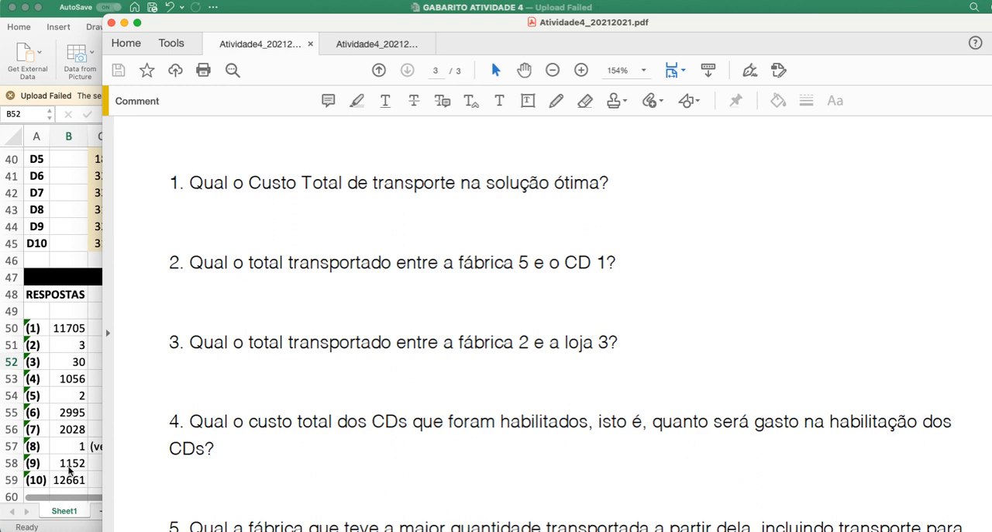
{"action": "left_click", "coordinate": [67, 452]}
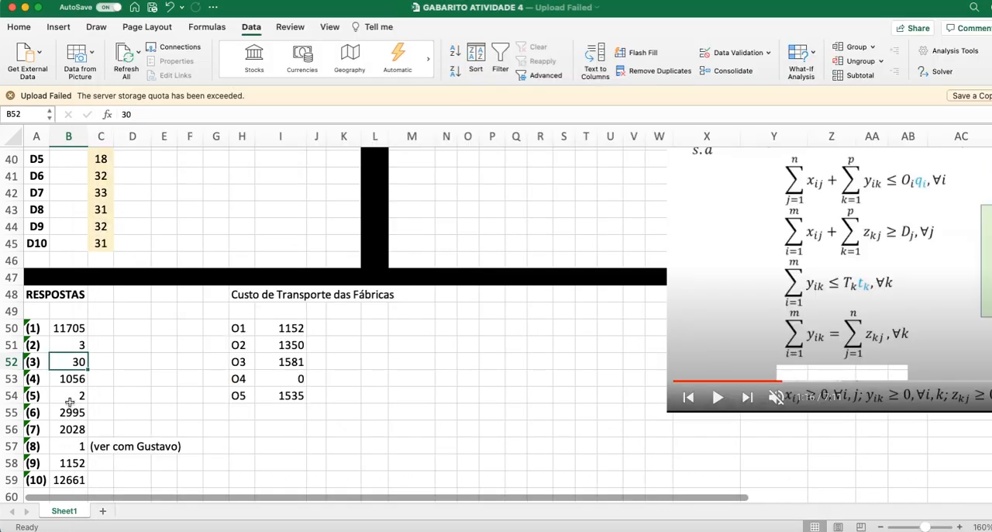
{"action": "left_click", "coordinate": [69, 378]}
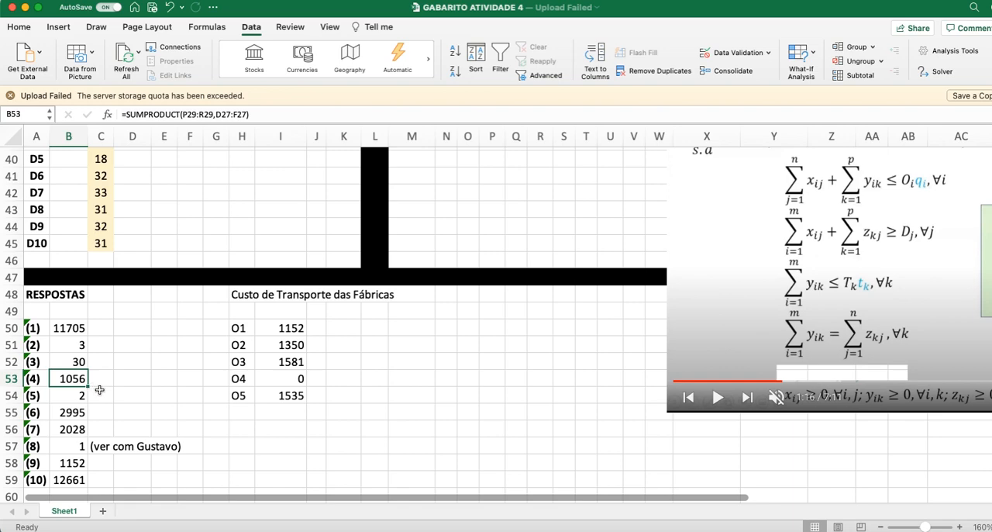
Step: Check the CUSTO HABILITAR CDs formula in AE7 of the objective function block against answer (4) in B53
{"action": "scroll", "coordinate": [608, 417], "scroll_direction": "up", "scroll_amount": 10}
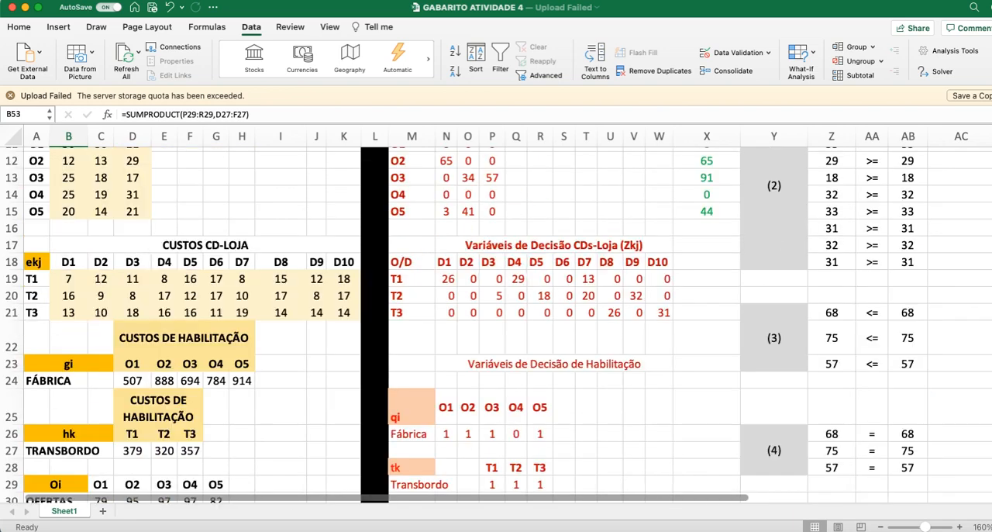
{"action": "scroll", "coordinate": [620, 488], "scroll_direction": "right", "scroll_amount": 5}
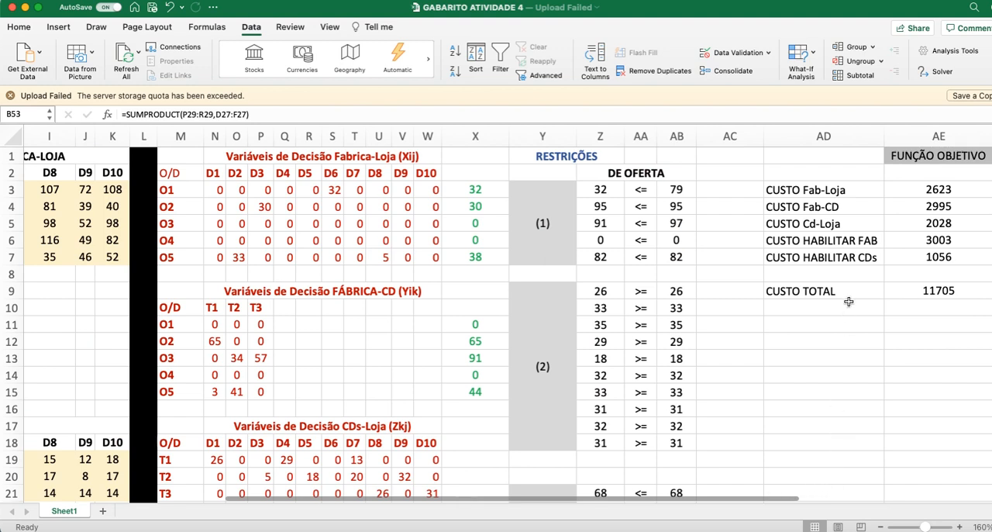
{"action": "left_click", "coordinate": [914, 258]}
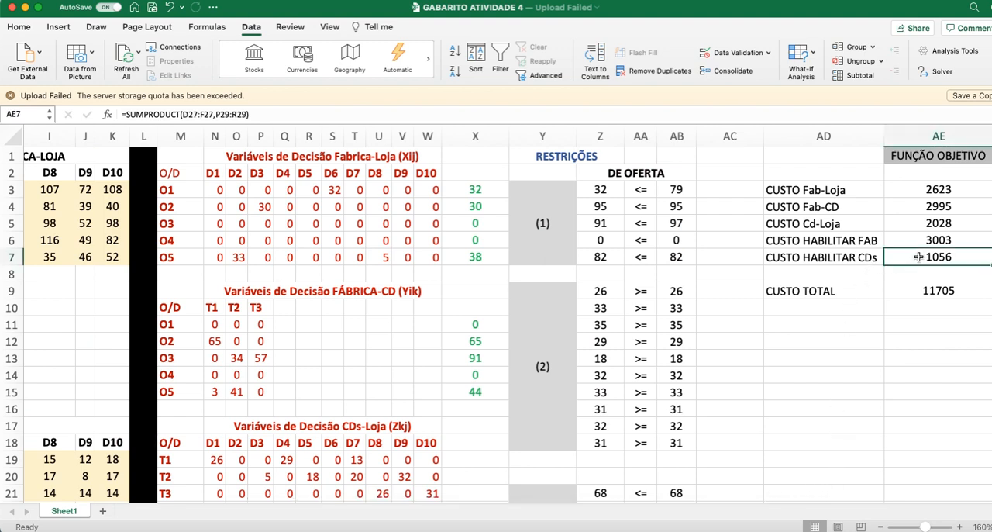
{"action": "left_click", "coordinate": [853, 261]}
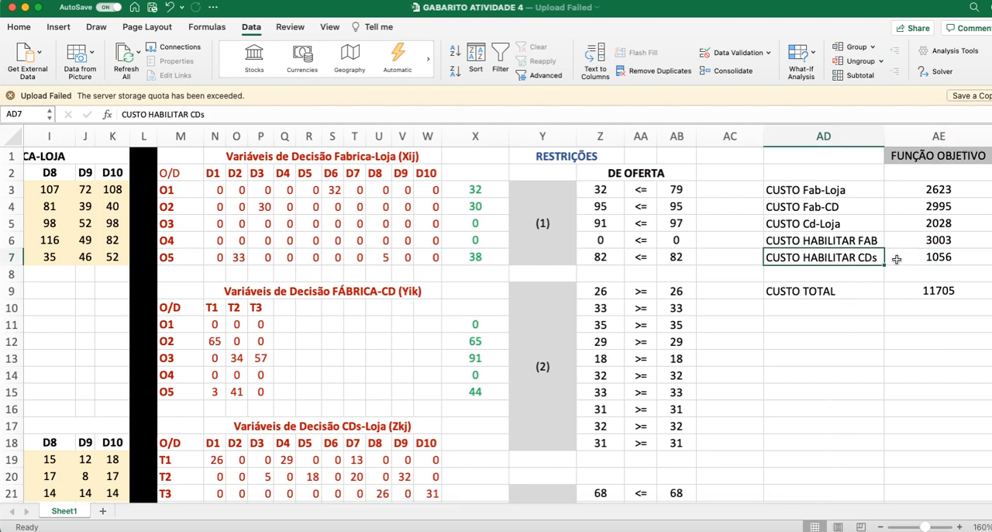
{"action": "left_click", "coordinate": [926, 259]}
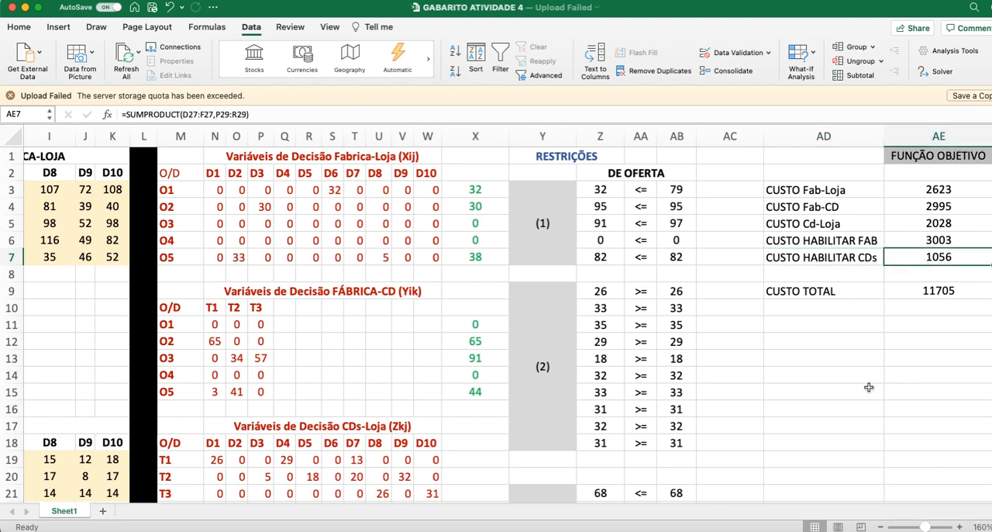
{"action": "scroll", "coordinate": [869, 387], "scroll_direction": "down", "scroll_amount": 5}
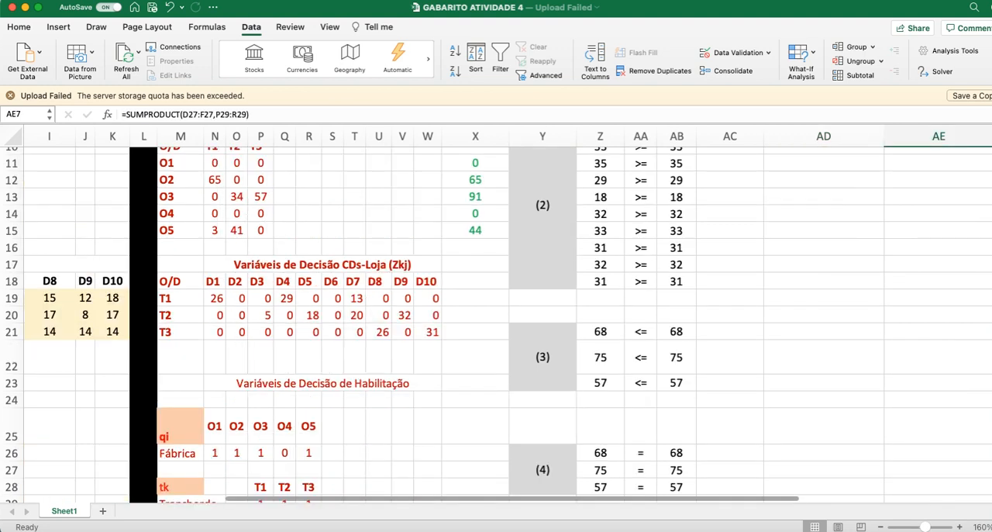
{"action": "scroll", "coordinate": [528, 500], "scroll_direction": "left", "scroll_amount": 5}
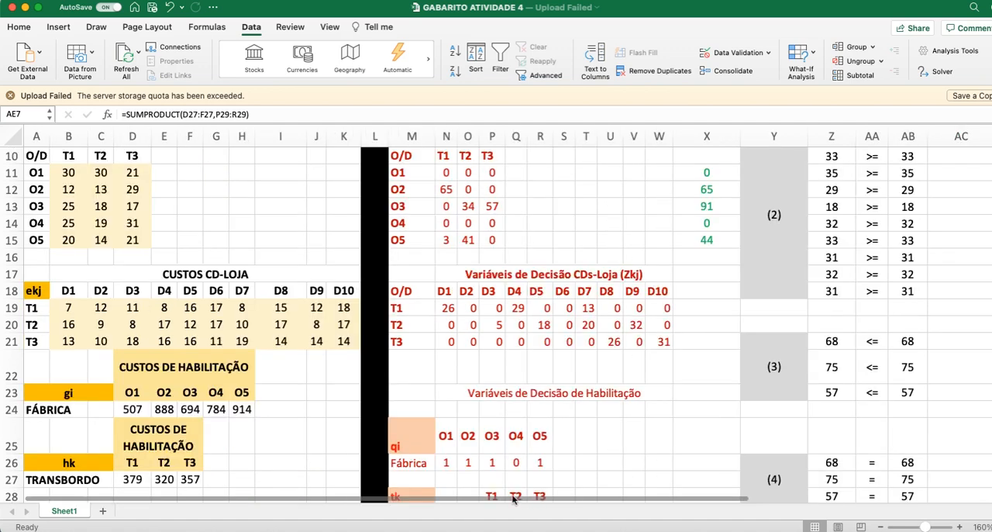
{"action": "scroll", "coordinate": [281, 388], "scroll_direction": "down", "scroll_amount": 15}
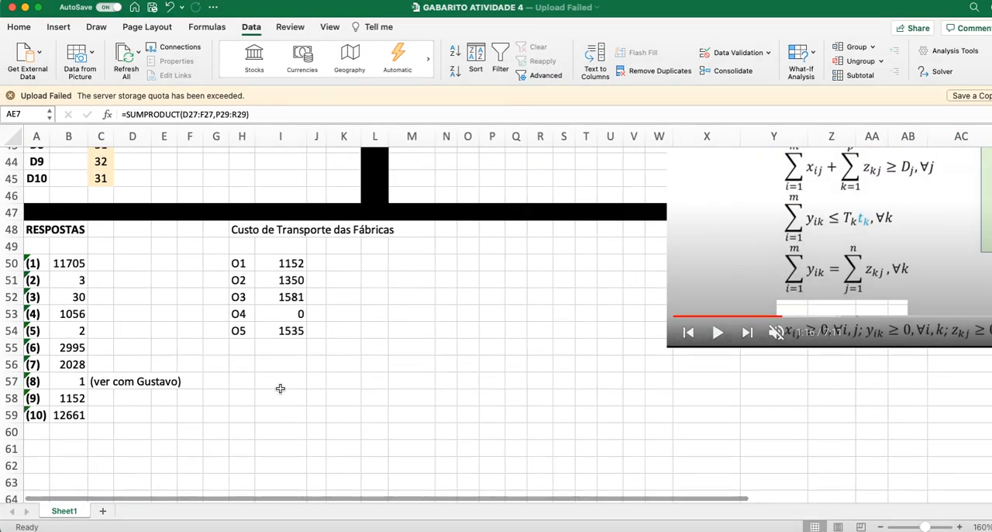
{"action": "left_click", "coordinate": [71, 316]}
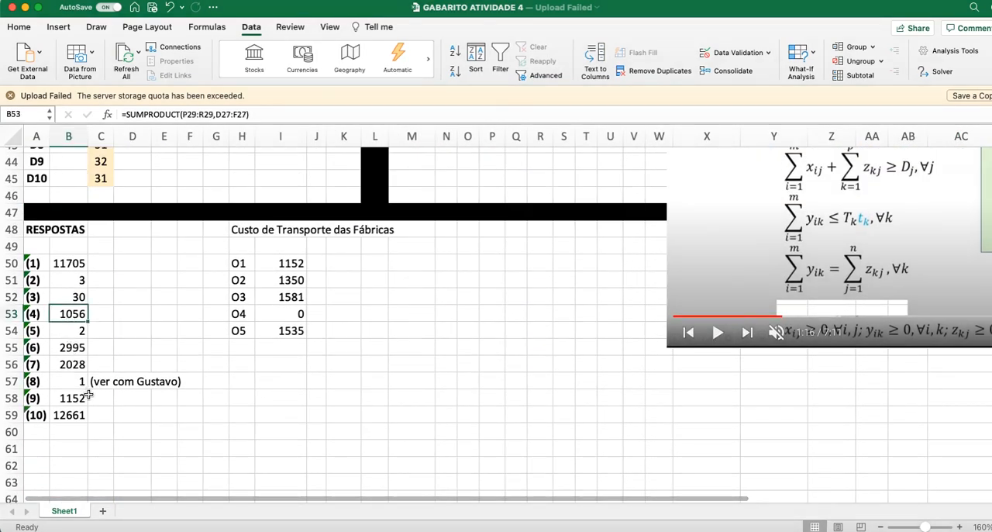
Step: Switch to the PDF to read question 5 about the factory with the largest transported quantity, and return to the workbook
{"action": "key", "text": "super+Tab"}
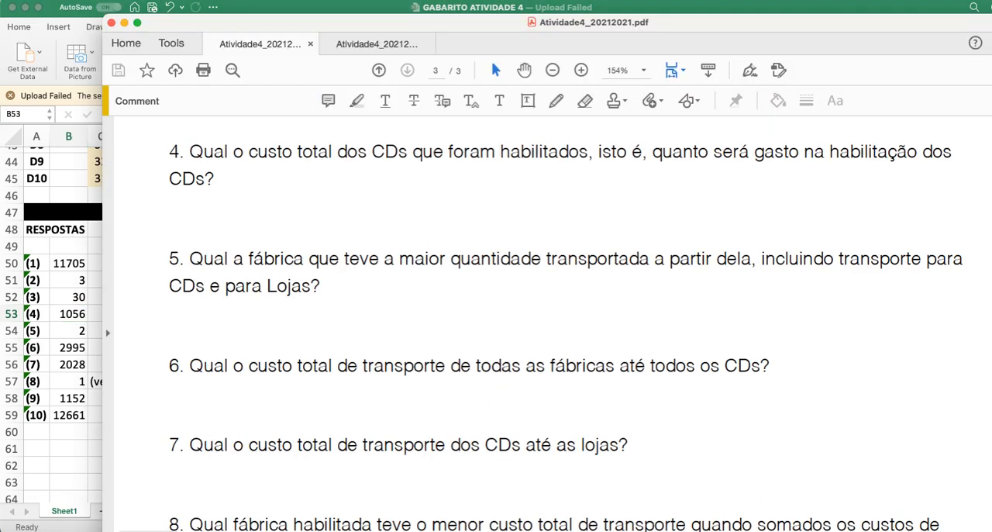
{"action": "scroll", "coordinate": [421, 377], "scroll_direction": "down", "scroll_amount": 2}
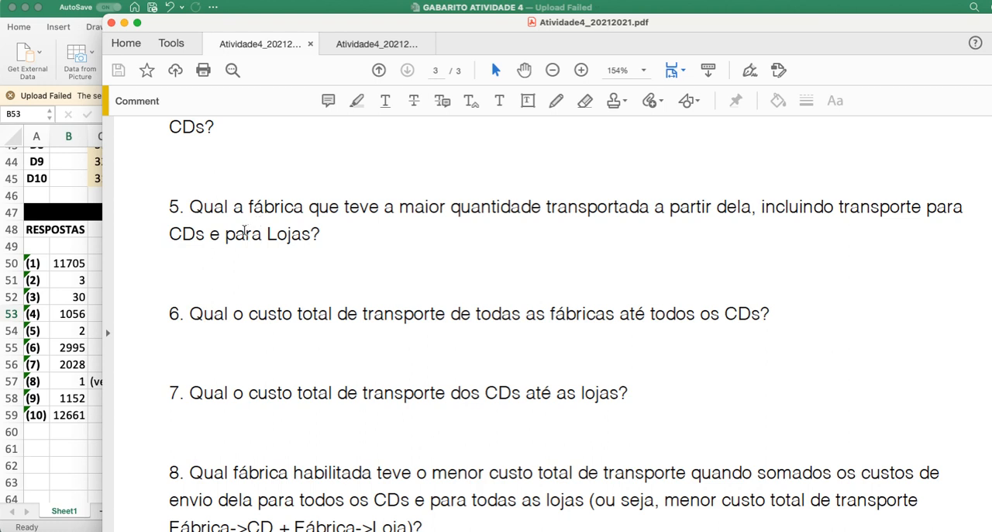
{"action": "left_click", "coordinate": [68, 448]}
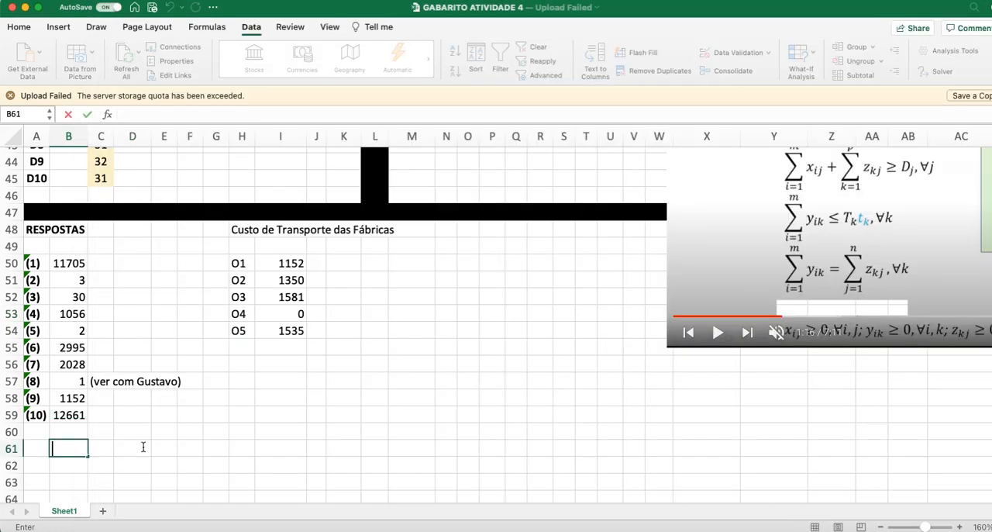
Step: Examine the Fábrica-Loja variables (Xij) in M3:W7 and their per-factory totals in X3:X7
{"action": "scroll", "coordinate": [488, 383], "scroll_direction": "up", "scroll_amount": 6}
{"action": "scroll", "coordinate": [489, 381], "scroll_direction": "up", "scroll_amount": 8}
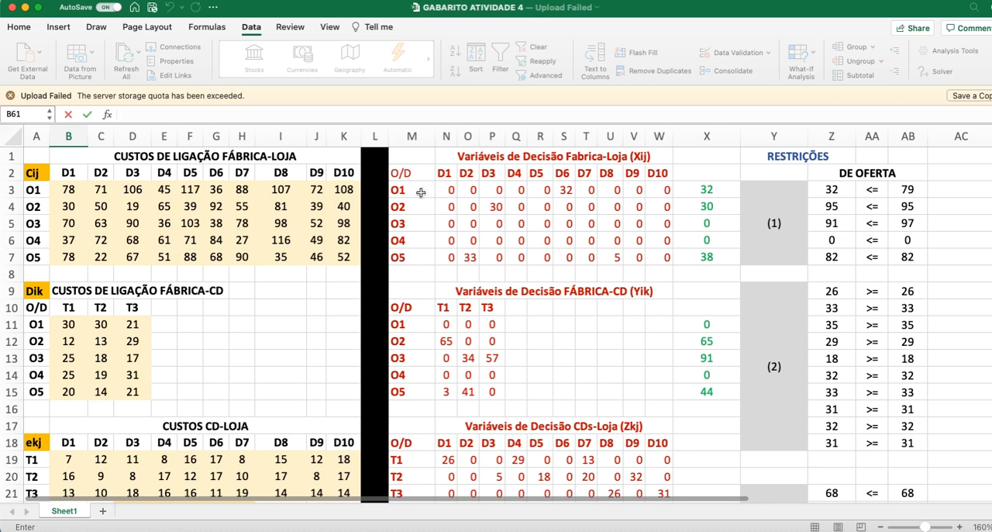
{"action": "left_click_drag", "start_coordinate": [419, 192], "coordinate": [659, 257]}
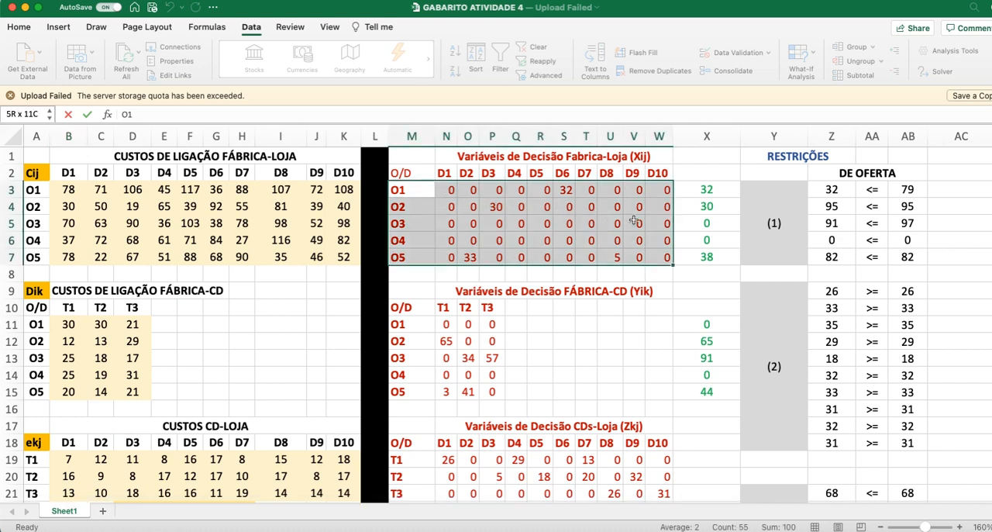
{"action": "left_click_drag", "start_coordinate": [709, 191], "coordinate": [718, 248]}
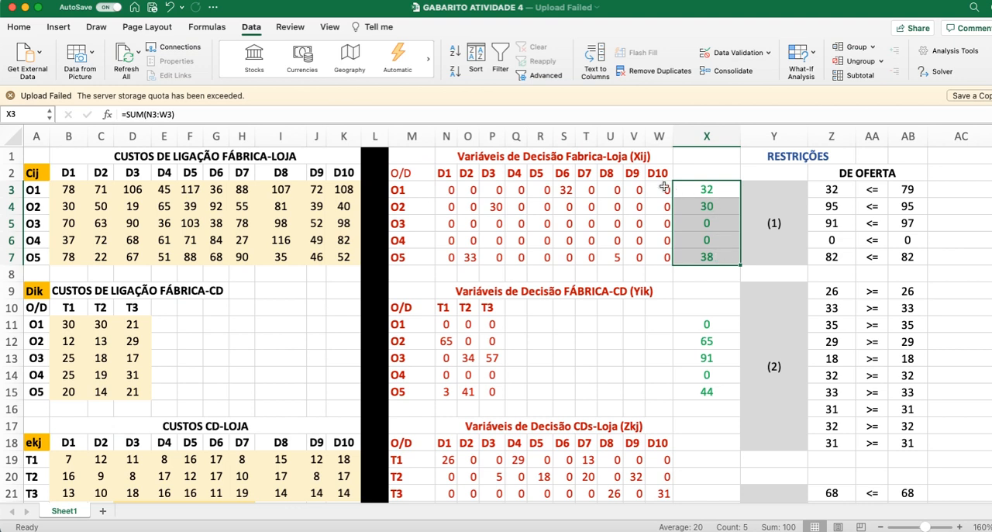
Step: Examine the FÁBRICA-CD variables (Yik) with their totals in N11:X15, and check the ranges summed in X11 and X12
{"action": "left_click_drag", "start_coordinate": [446, 325], "coordinate": [684, 391]}
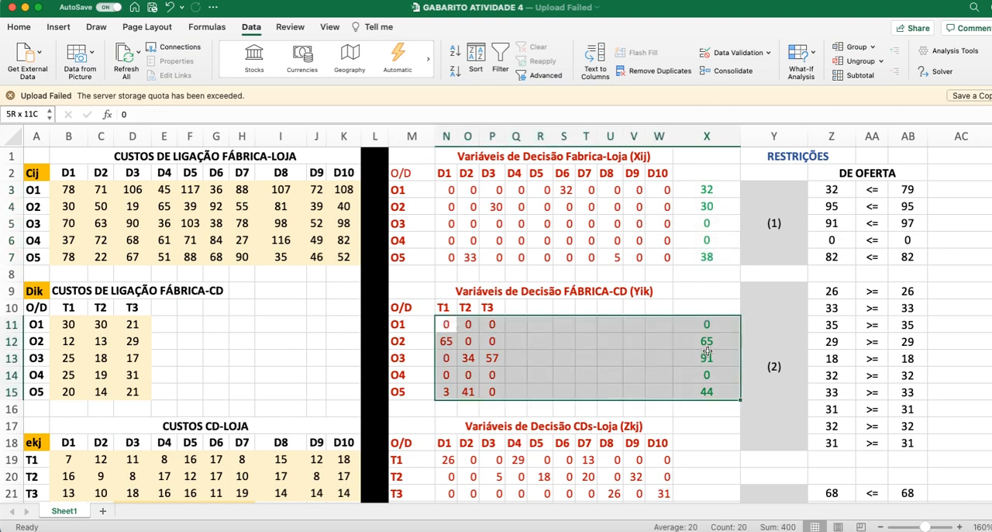
{"action": "left_click", "coordinate": [702, 324]}
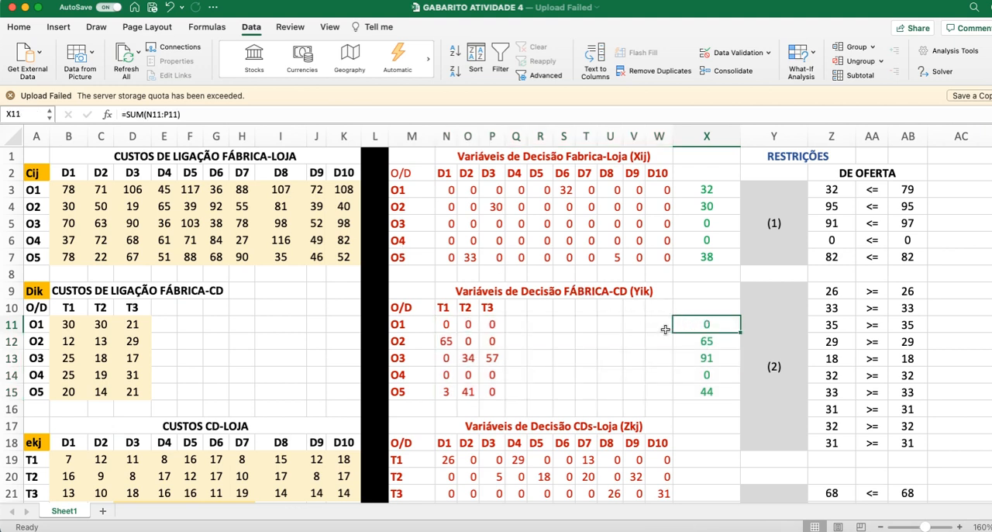
{"action": "left_click", "coordinate": [184, 114]}
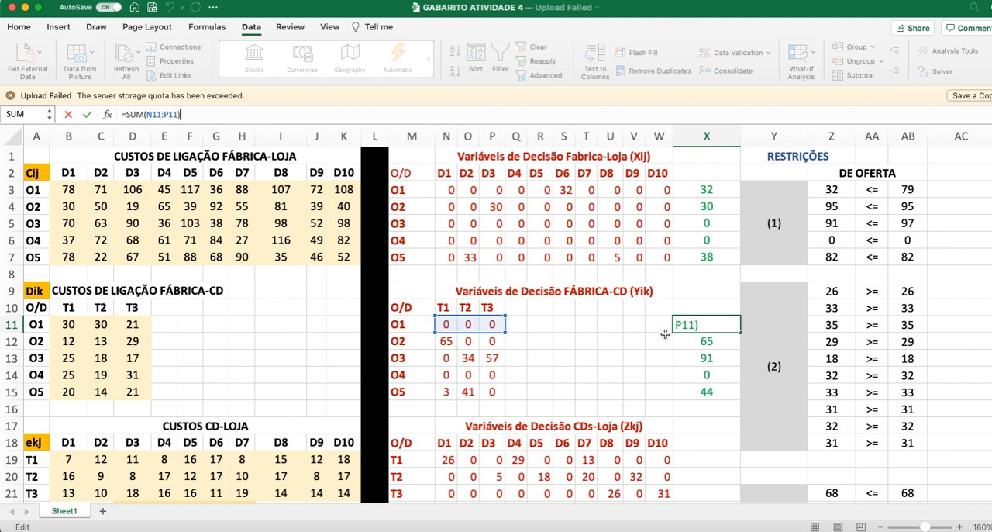
{"action": "key", "text": "Return"}
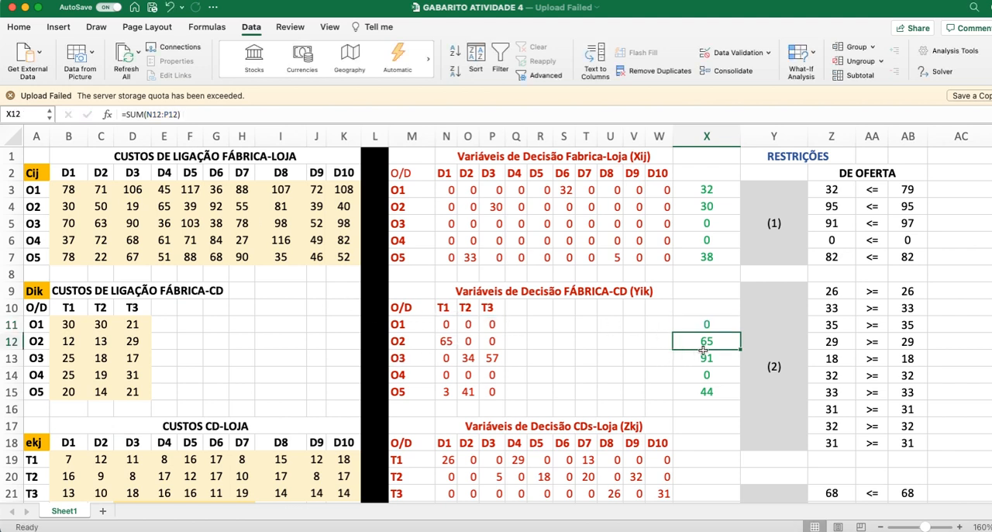
{"action": "left_click", "coordinate": [189, 114]}
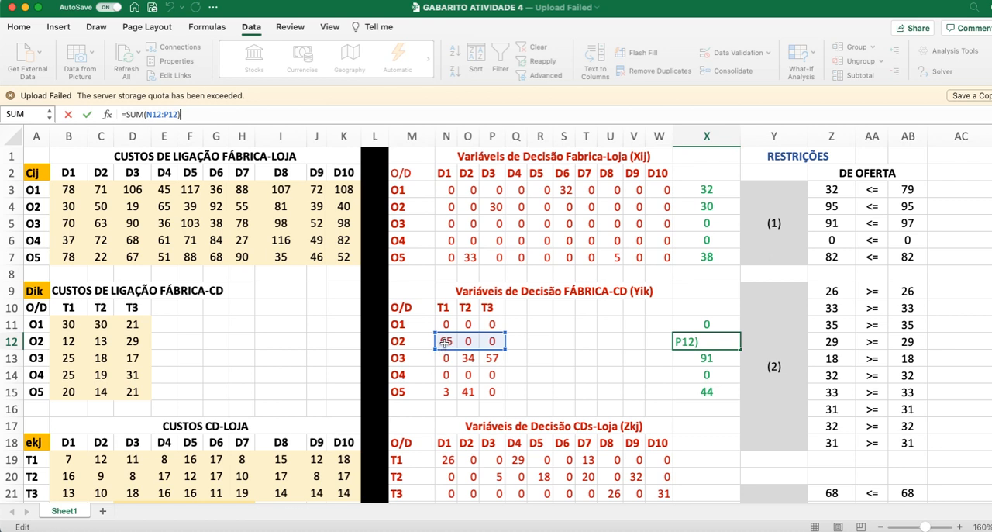
{"action": "key", "text": "Return"}
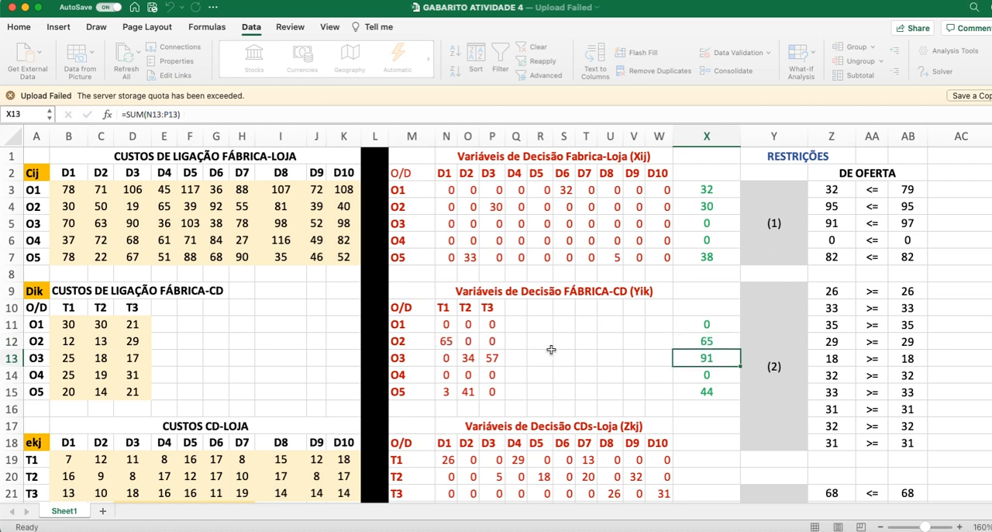
Step: Compare the combined Fábrica-Loja and FÁBRICA-CD totals of O1 (X3 and X11) and O2 (X4 and X12)
{"action": "left_click", "coordinate": [687, 343]}
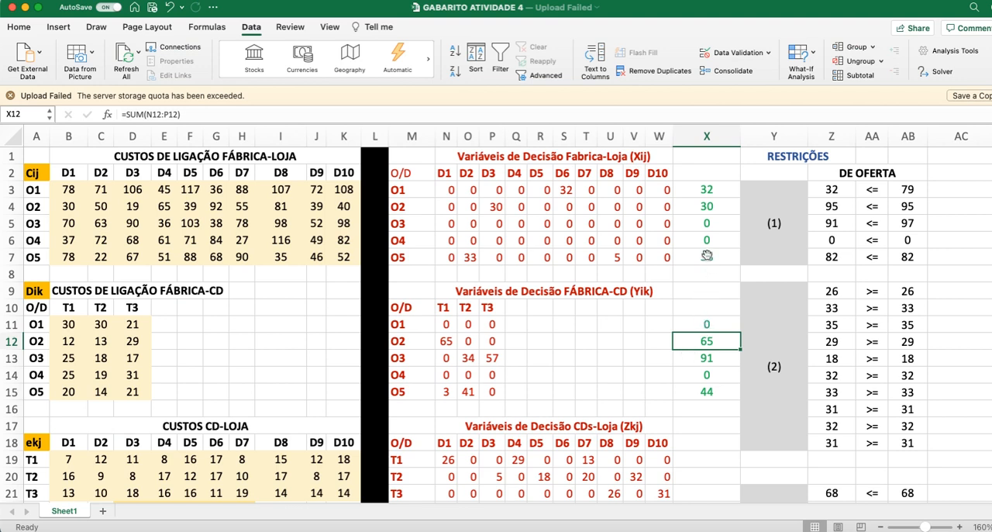
{"action": "left_click", "coordinate": [709, 189]}
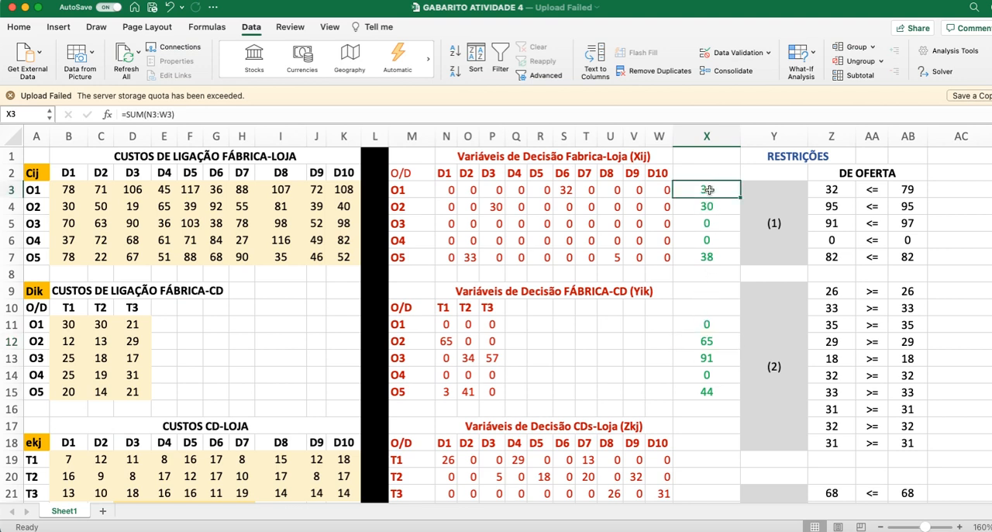
{"action": "left_click", "coordinate": [714, 325], "text": "super"}
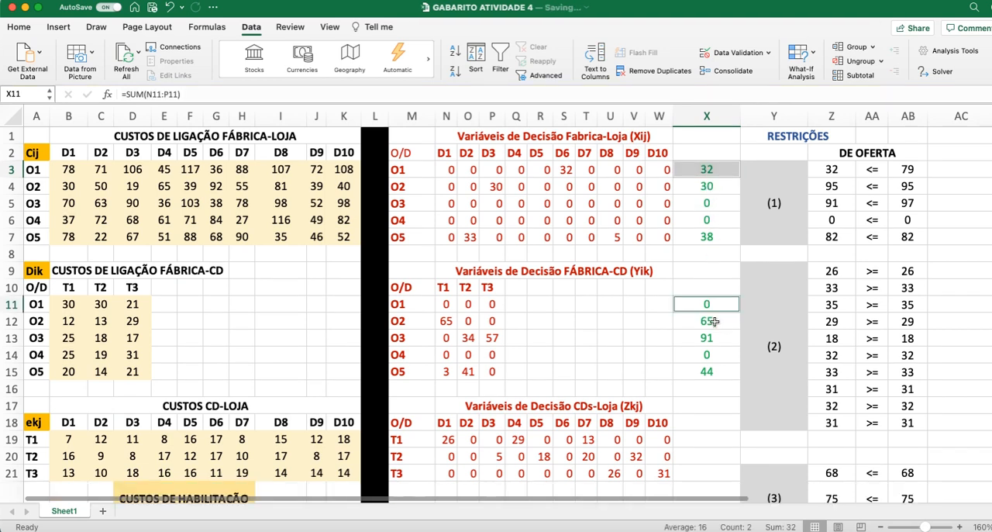
{"action": "left_click", "coordinate": [701, 190]}
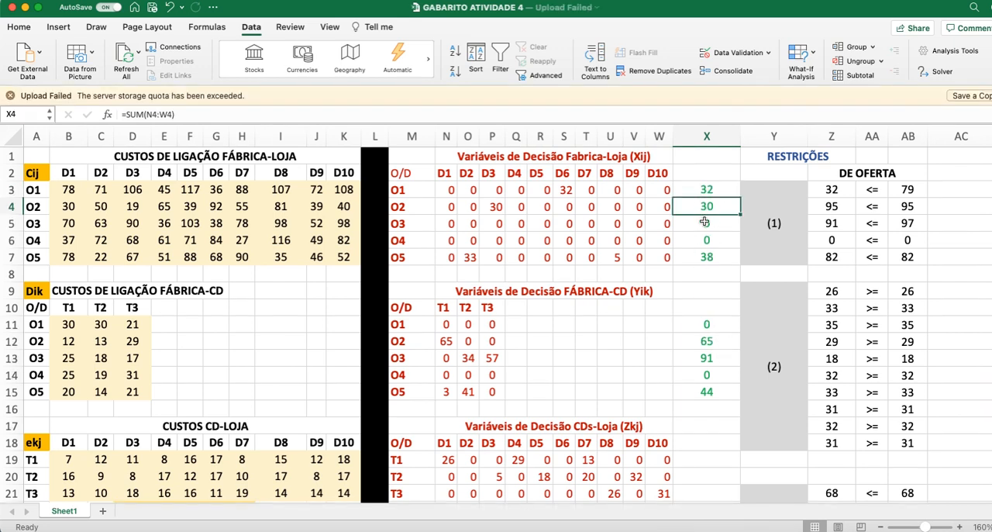
{"action": "left_click", "coordinate": [711, 341], "text": "super"}
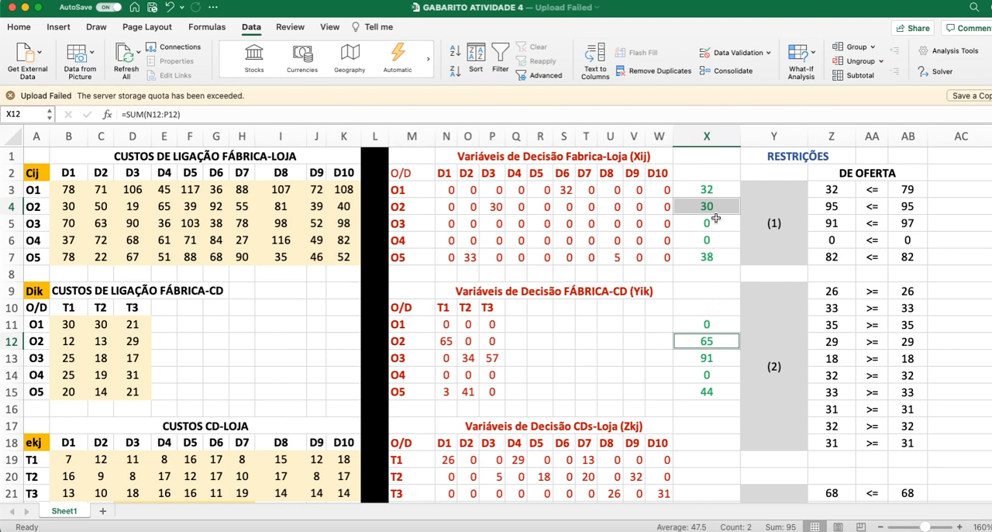
{"action": "left_click", "coordinate": [618, 380]}
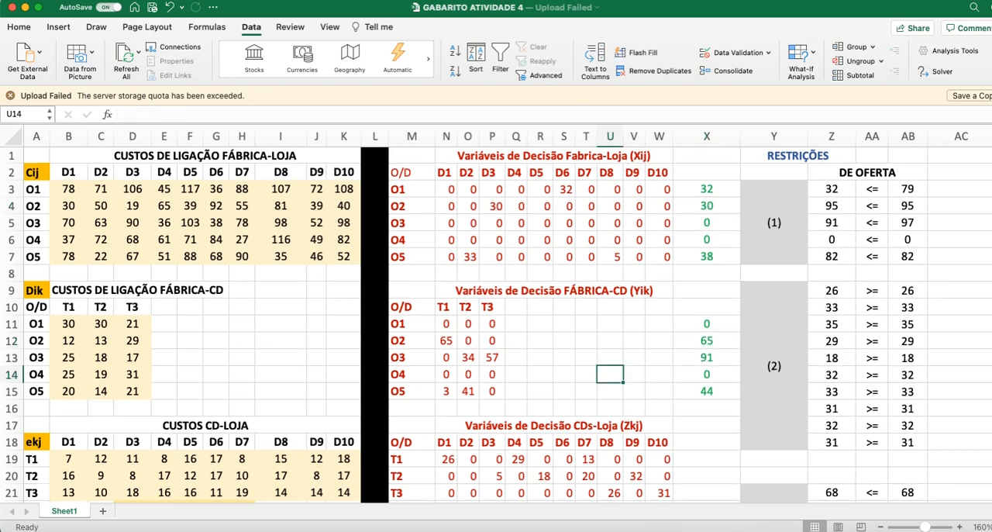
Step: Locate answer (5) in B54, switch to the PDF to read question 6 about factory-to-CD transport cost, and return to the workbook
{"action": "scroll", "coordinate": [507, 424], "scroll_direction": "down", "scroll_amount": 15}
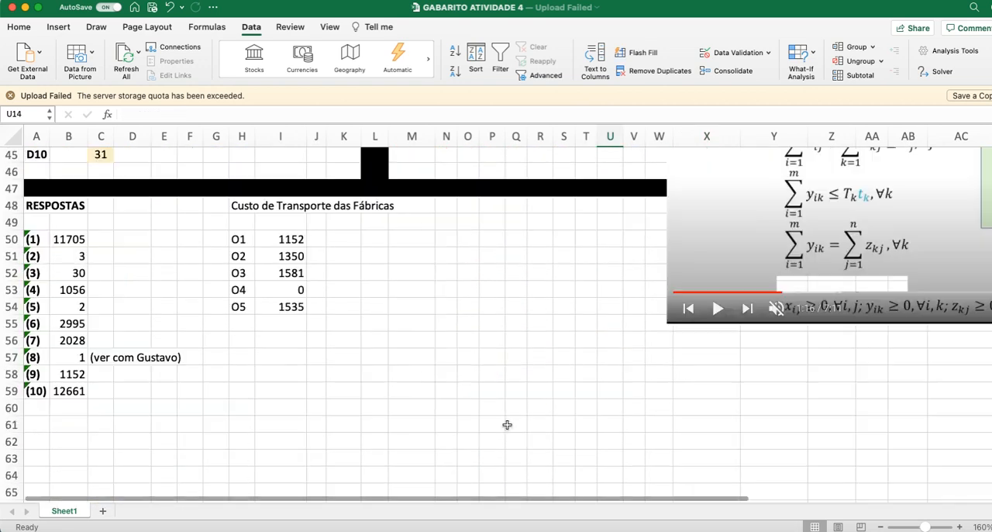
{"action": "left_click", "coordinate": [55, 307]}
{"action": "key", "text": "super+Tab"}
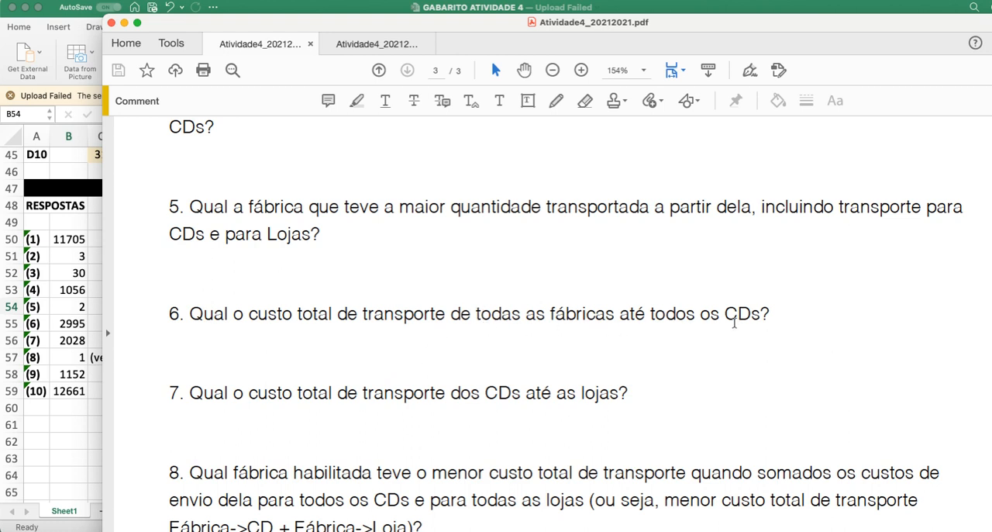
{"action": "left_click", "coordinate": [49, 442]}
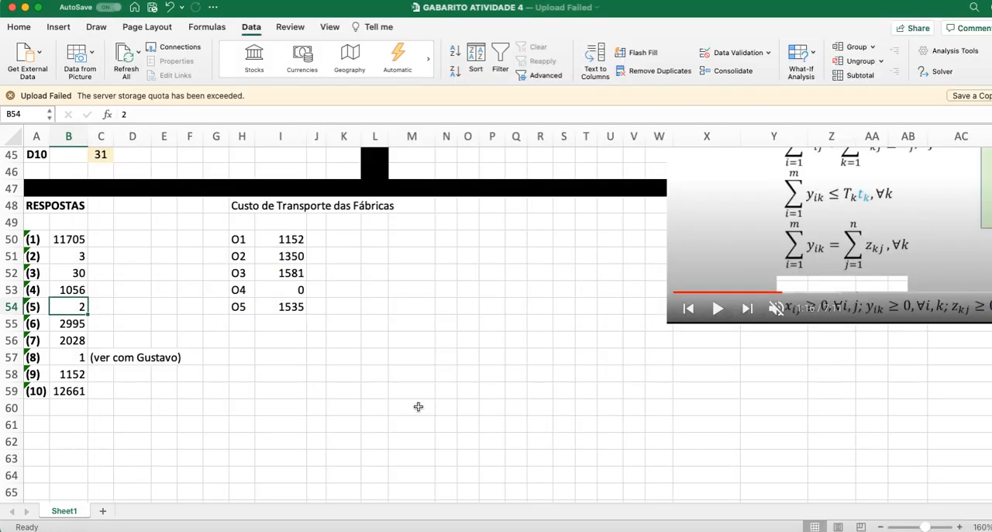
Step: Check the CUSTO Fab-CD entry in AD4:AE4 of the objective function block against answer (6) in B55
{"action": "scroll", "coordinate": [681, 362], "scroll_direction": "up", "scroll_amount": 5}
{"action": "scroll", "coordinate": [728, 387], "scroll_direction": "up", "scroll_amount": 10}
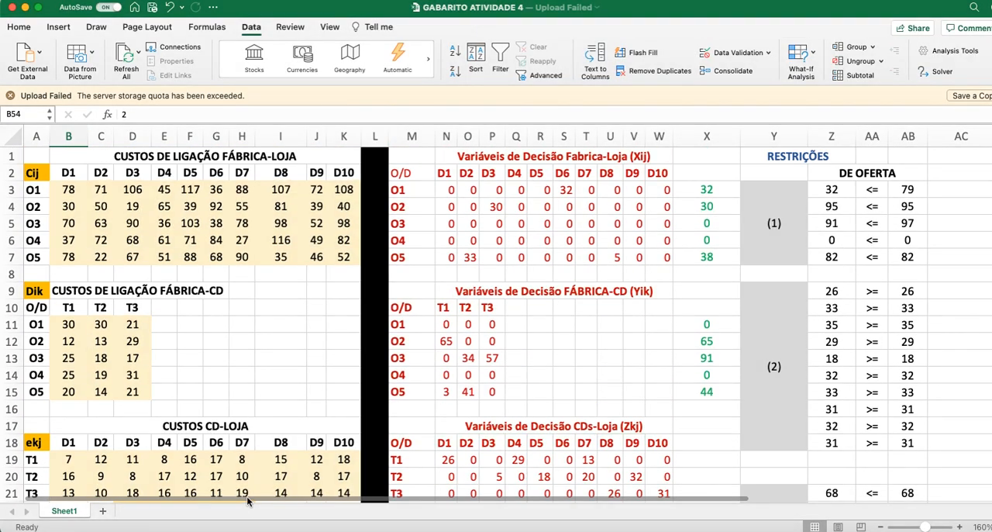
{"action": "scroll", "coordinate": [246, 501], "scroll_direction": "right", "scroll_amount": 10}
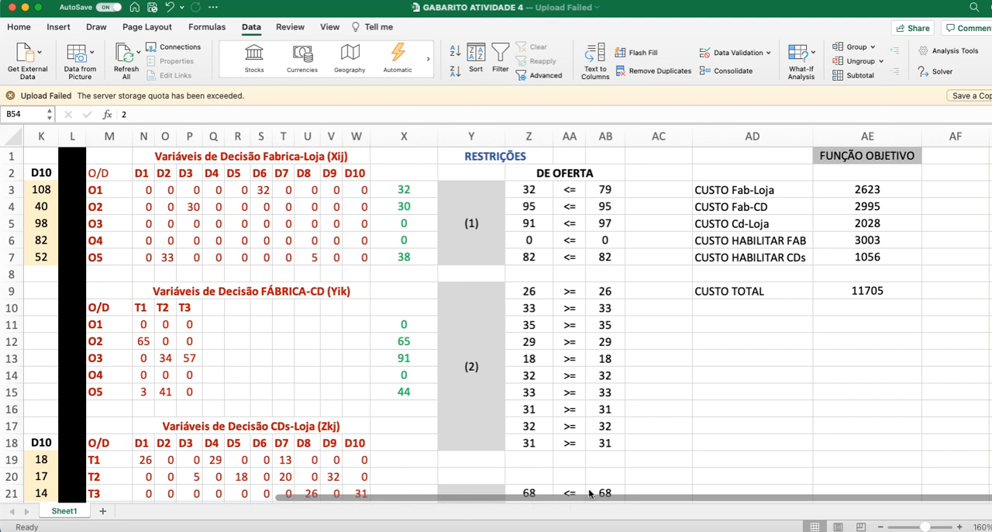
{"action": "left_click", "coordinate": [750, 208]}
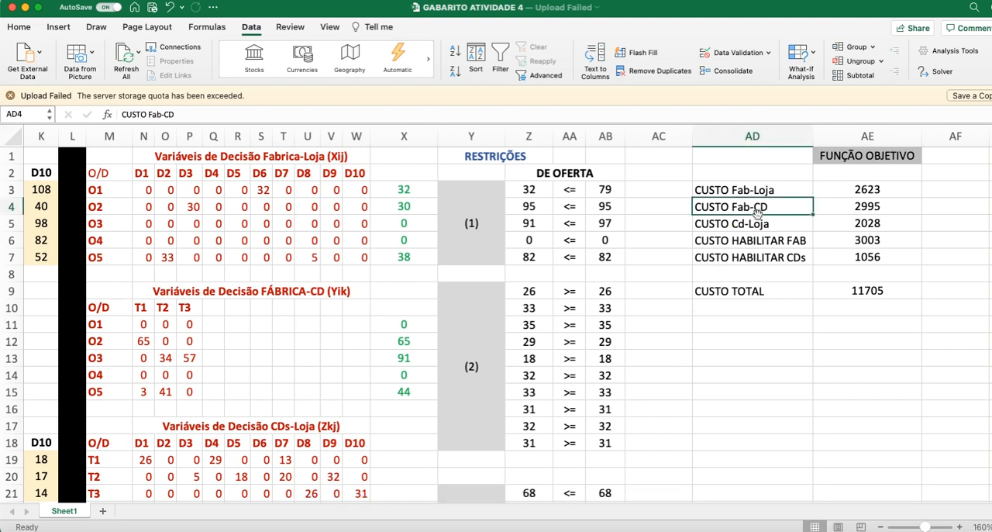
{"action": "left_click_drag", "start_coordinate": [806, 210], "coordinate": [845, 205]}
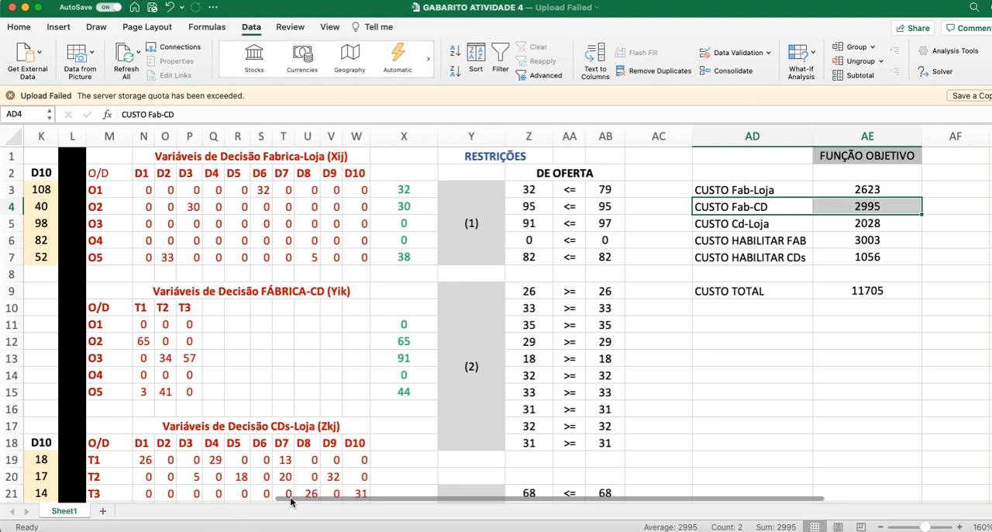
{"action": "scroll", "coordinate": [137, 418], "scroll_direction": "down", "scroll_amount": 5}
{"action": "scroll", "coordinate": [137, 419], "scroll_direction": "left", "scroll_amount": 5}
{"action": "scroll", "coordinate": [496, 324], "scroll_direction": "down", "scroll_amount": 8}
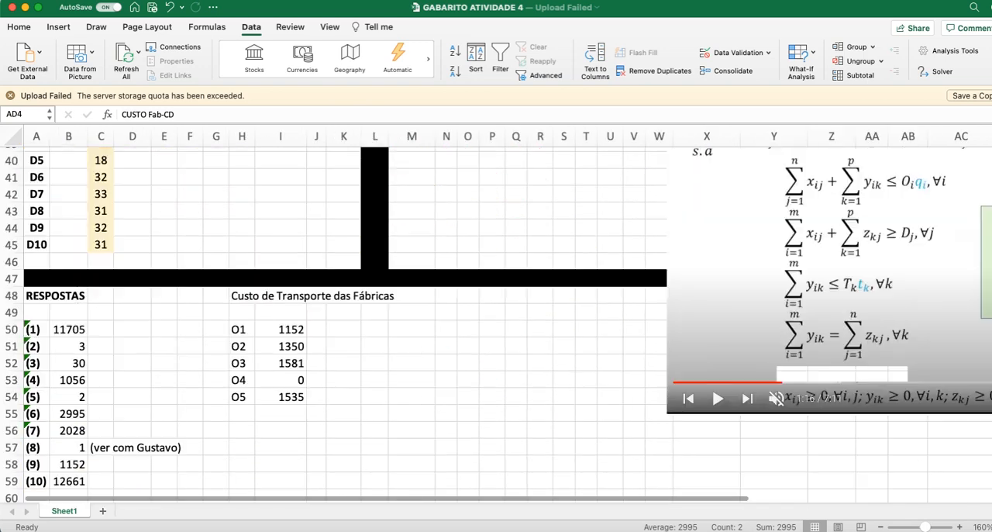
{"action": "left_click", "coordinate": [77, 416]}
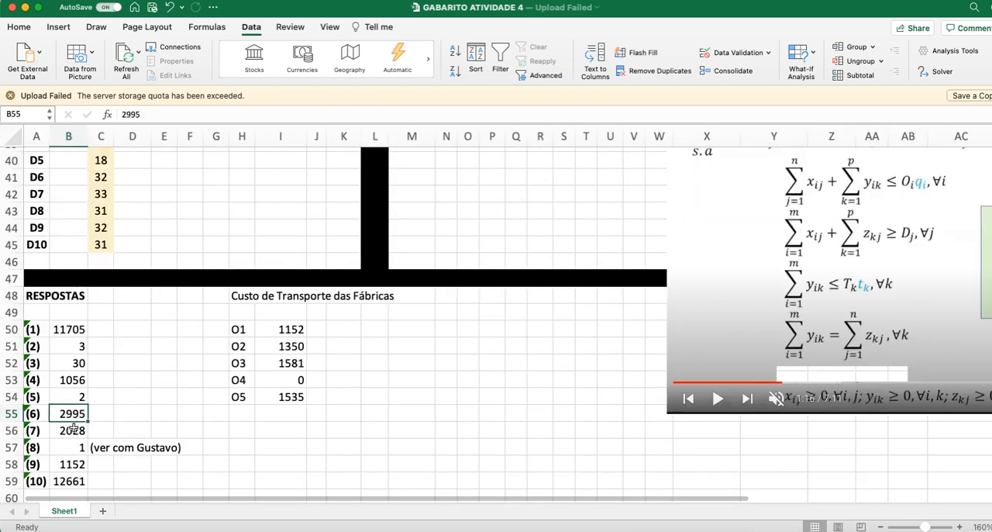
Step: Locate answer (7) in B56, switch to the PDF to read question 7 about CD-to-store transport cost, and return to the workbook
{"action": "left_click", "coordinate": [73, 430]}
{"action": "key", "text": "super+Tab"}
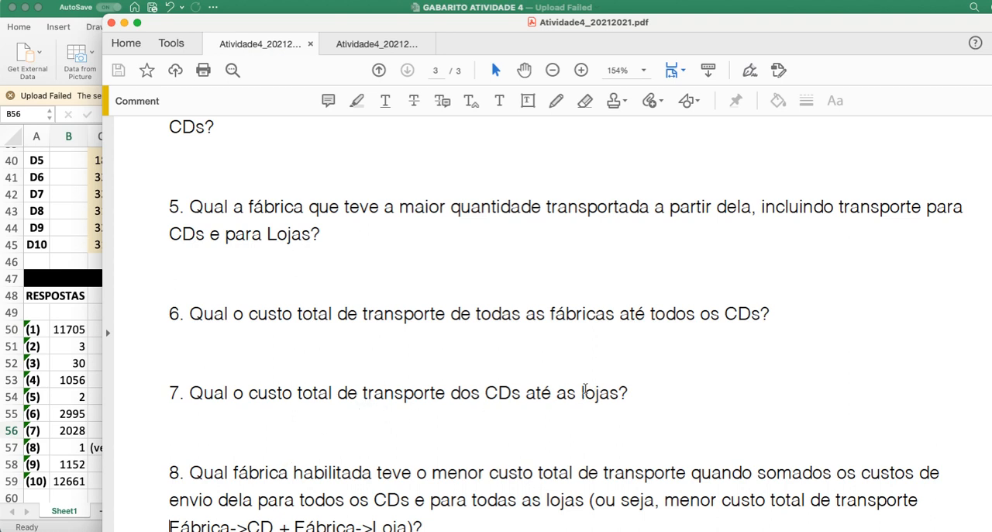
{"action": "left_click", "coordinate": [75, 495]}
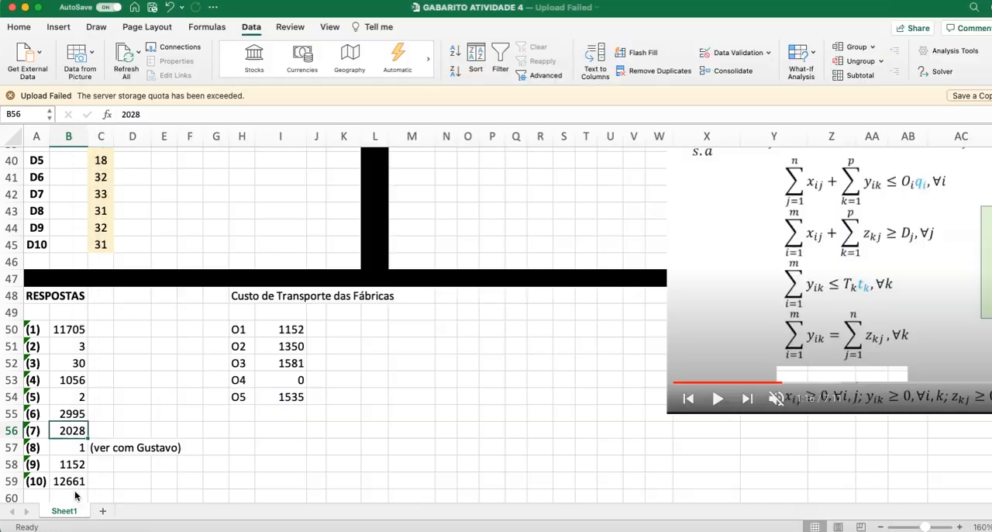
Step: Check the CUSTO Cd-Loja entry in AD5:AE5 of the objective function block against answer (7) in B56
{"action": "scroll", "coordinate": [246, 496], "scroll_direction": "right", "scroll_amount": 5}
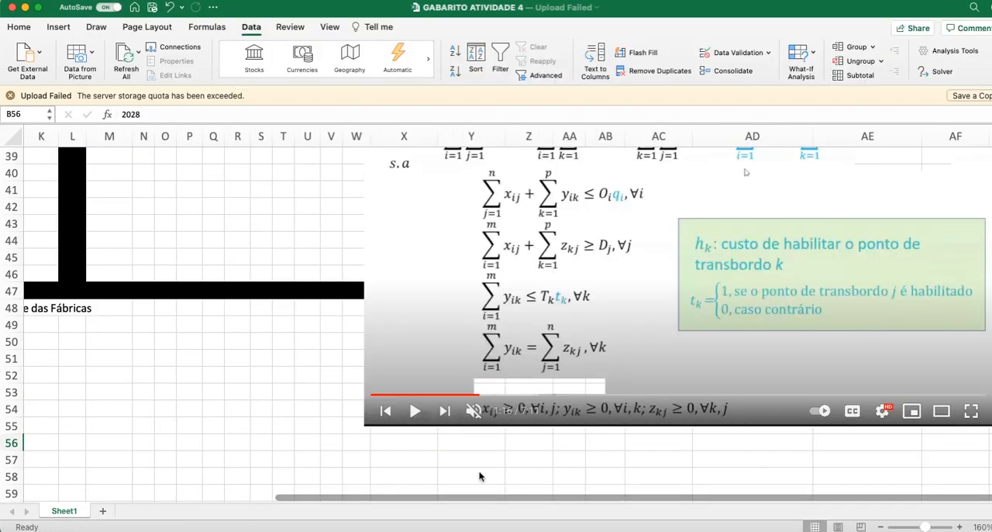
{"action": "scroll", "coordinate": [687, 400], "scroll_direction": "up", "scroll_amount": 10}
{"action": "scroll", "coordinate": [496, 322], "scroll_direction": "up", "scroll_amount": 2}
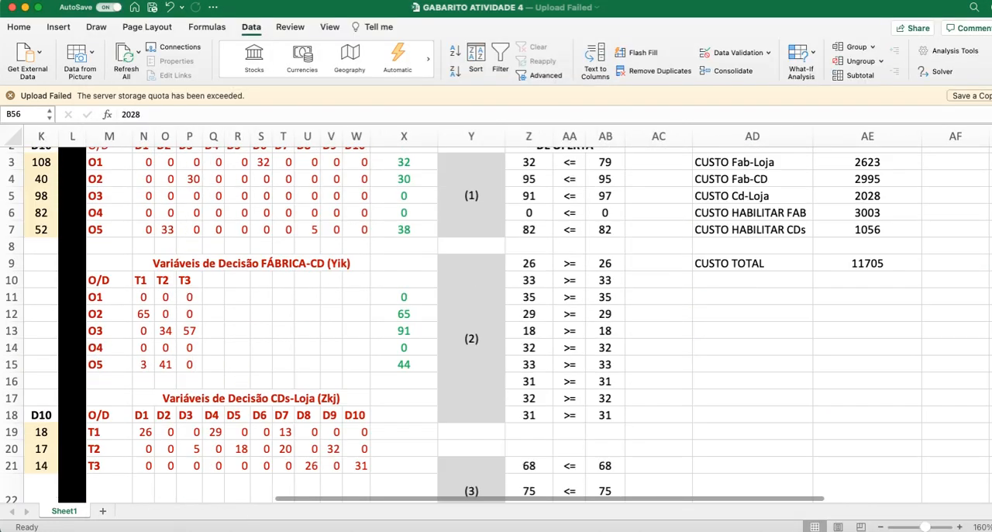
{"action": "scroll", "coordinate": [688, 399], "scroll_direction": "up", "scroll_amount": 2}
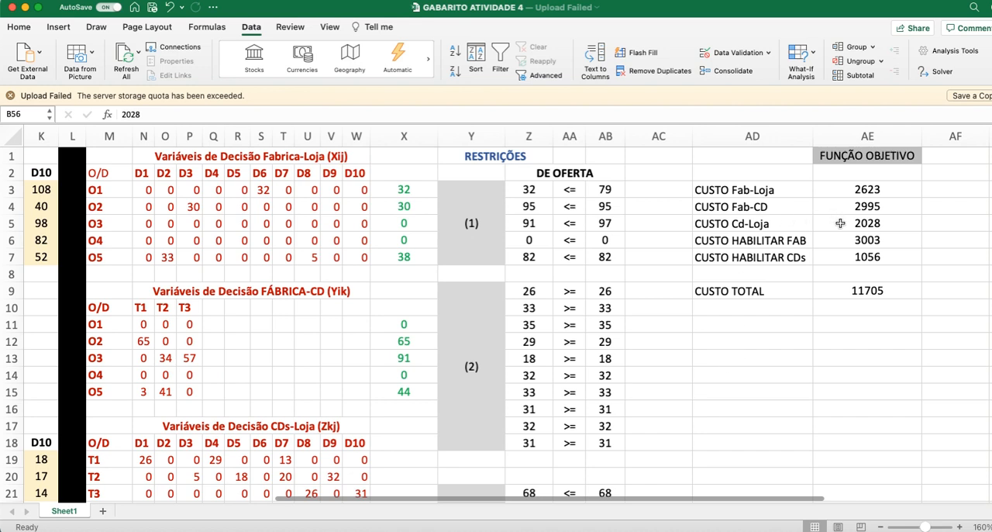
{"action": "left_click", "coordinate": [836, 224]}
{"action": "left_click_drag", "start_coordinate": [794, 222], "coordinate": [845, 222]}
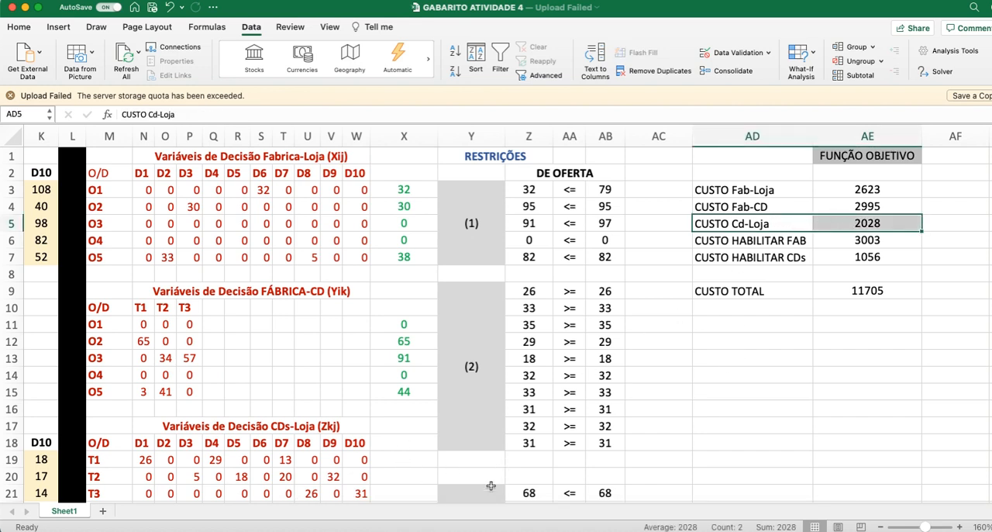
{"action": "scroll", "coordinate": [465, 502], "scroll_direction": "left", "scroll_amount": 5}
{"action": "scroll", "coordinate": [225, 465], "scroll_direction": "down", "scroll_amount": 8}
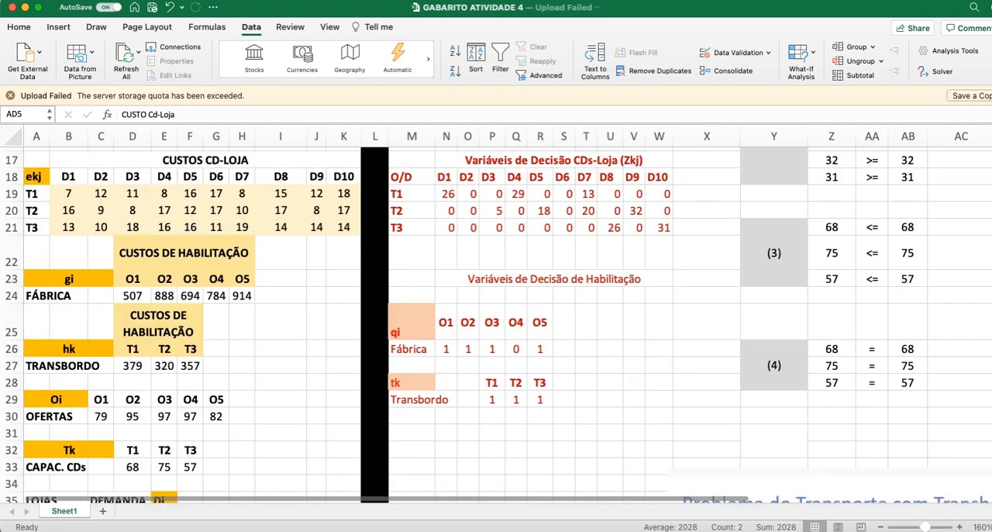
{"action": "scroll", "coordinate": [146, 403], "scroll_direction": "down", "scroll_amount": 6}
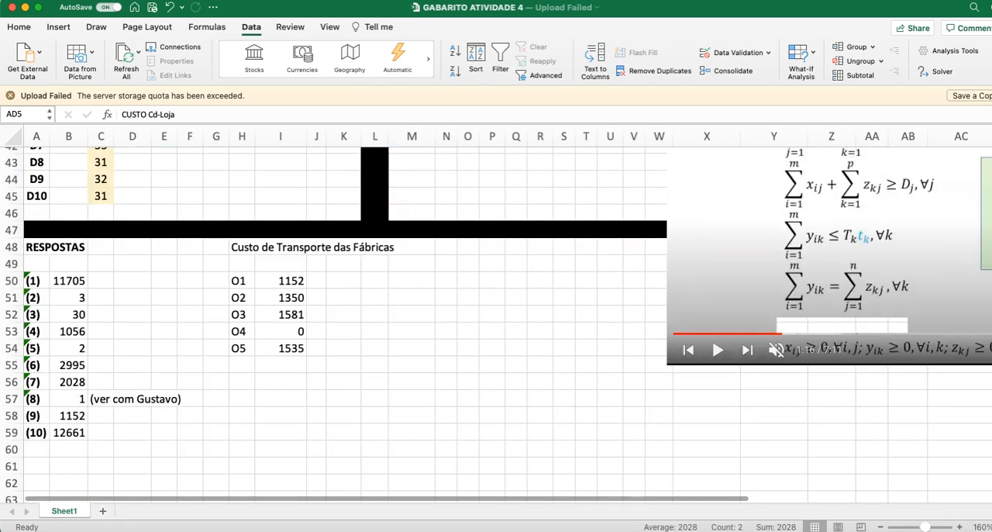
{"action": "left_click", "coordinate": [72, 382]}
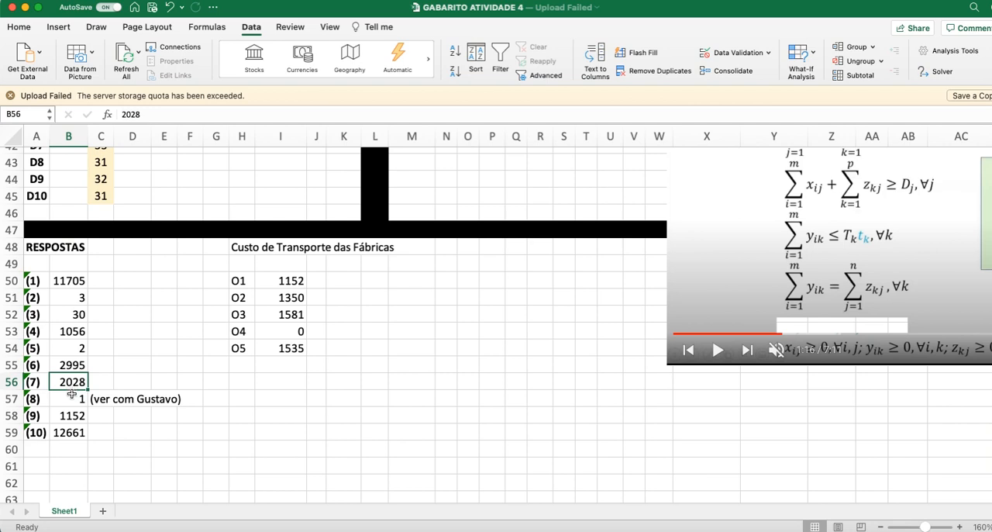
Step: Locate answer (8) in B57, read question 8 in the PDF about the enabled factory with the lowest transport cost, and return to the workbook
{"action": "left_click", "coordinate": [70, 399]}
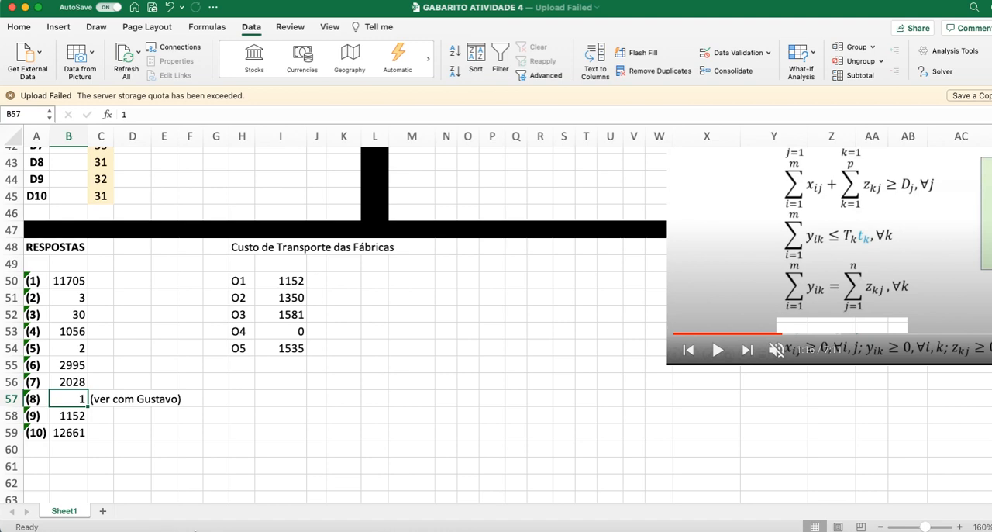
{"action": "key", "text": "super+Tab"}
{"action": "scroll", "coordinate": [355, 446], "scroll_direction": "up", "scroll_amount": 2}
{"action": "scroll", "coordinate": [356, 445], "scroll_direction": "down", "scroll_amount": 2}
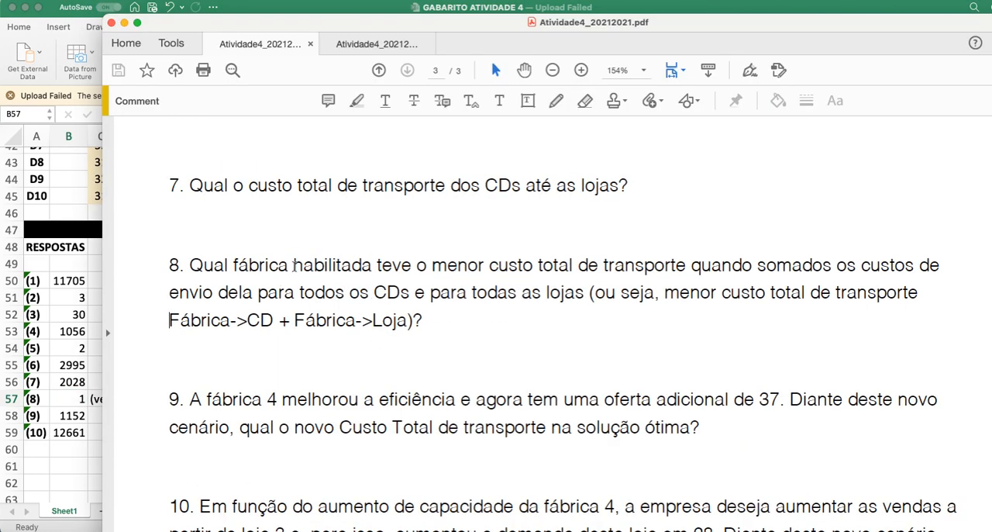
{"action": "double_click", "coordinate": [294, 266]}
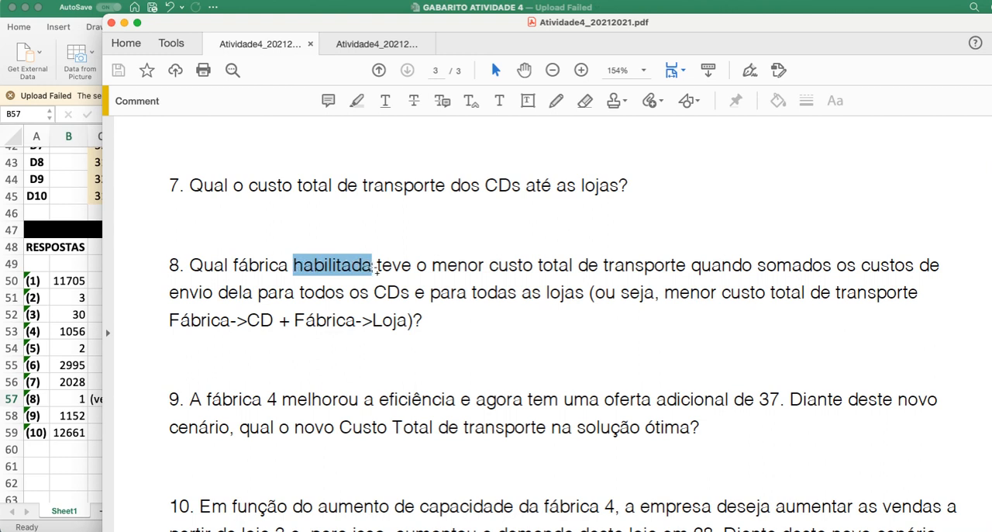
{"action": "left_click", "coordinate": [300, 227]}
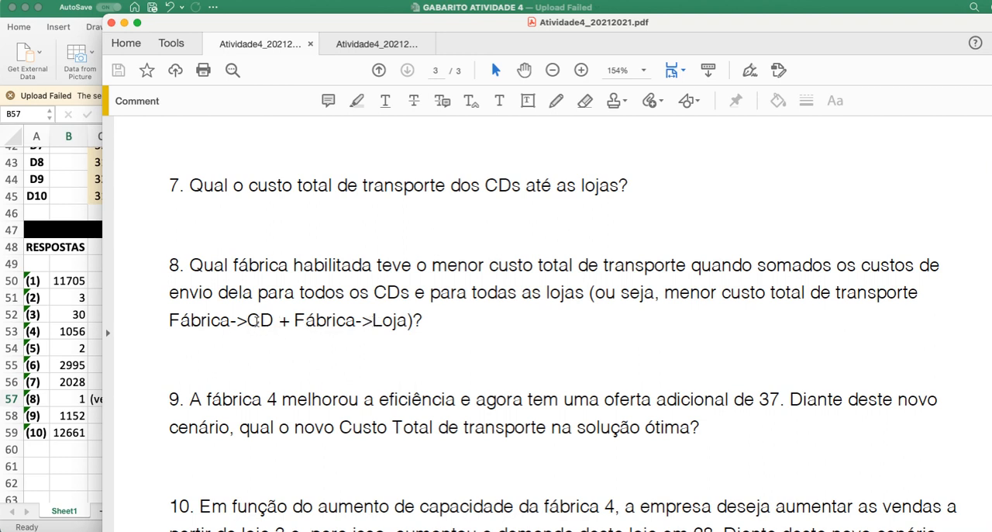
{"action": "left_click", "coordinate": [62, 465]}
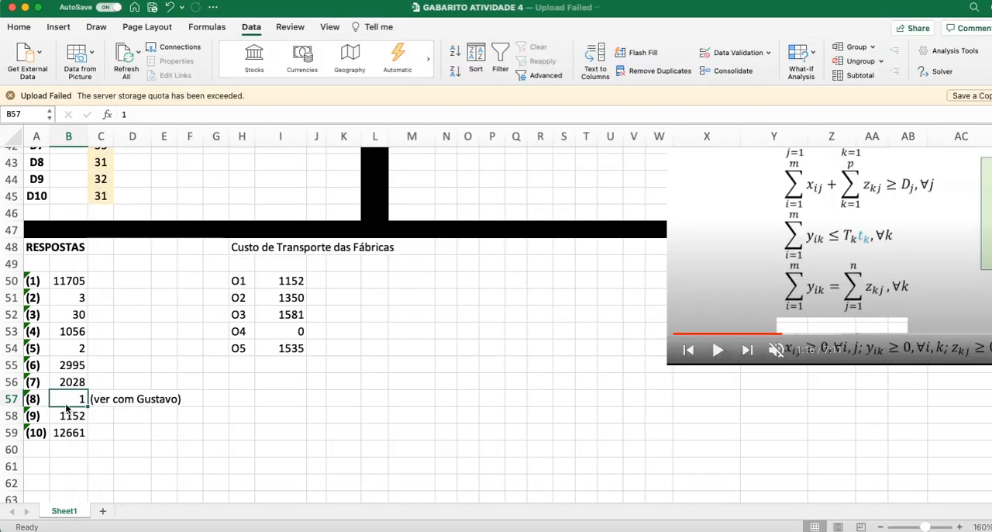
Step: Examine the SUMPRODUCT formulas for O1 in I50 and O2 in I51 under Custo de Transporte das Fábricas, tracing the ranges used for O1
{"action": "left_click", "coordinate": [415, 399]}
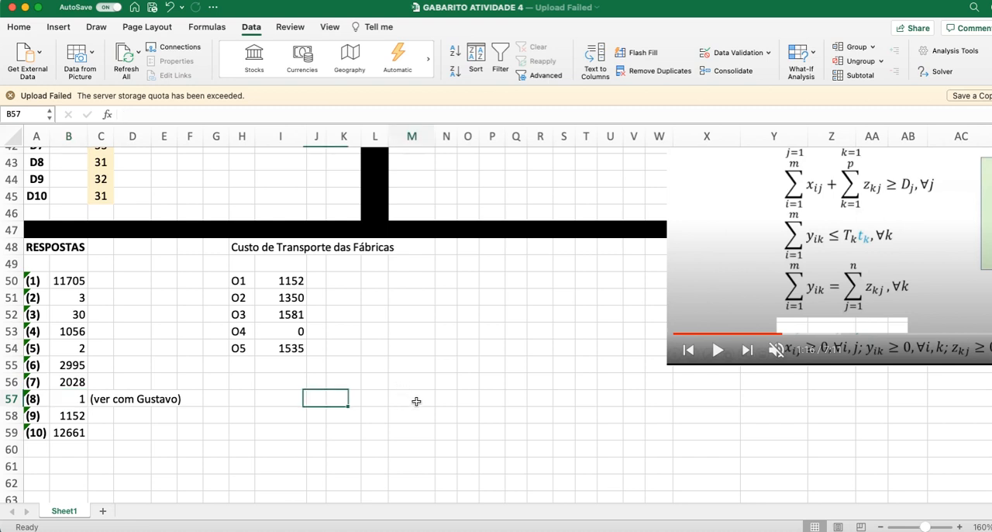
{"action": "left_click", "coordinate": [291, 283]}
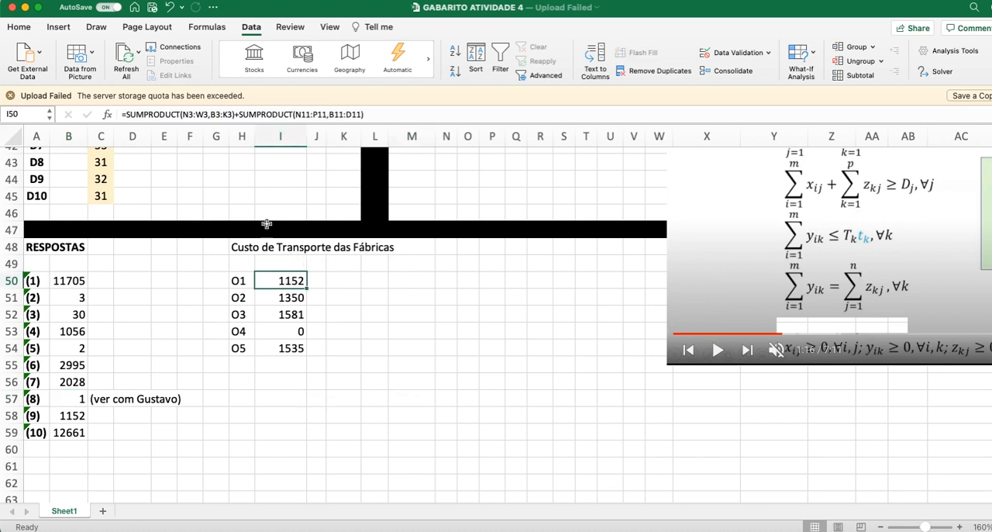
{"action": "left_click", "coordinate": [272, 117]}
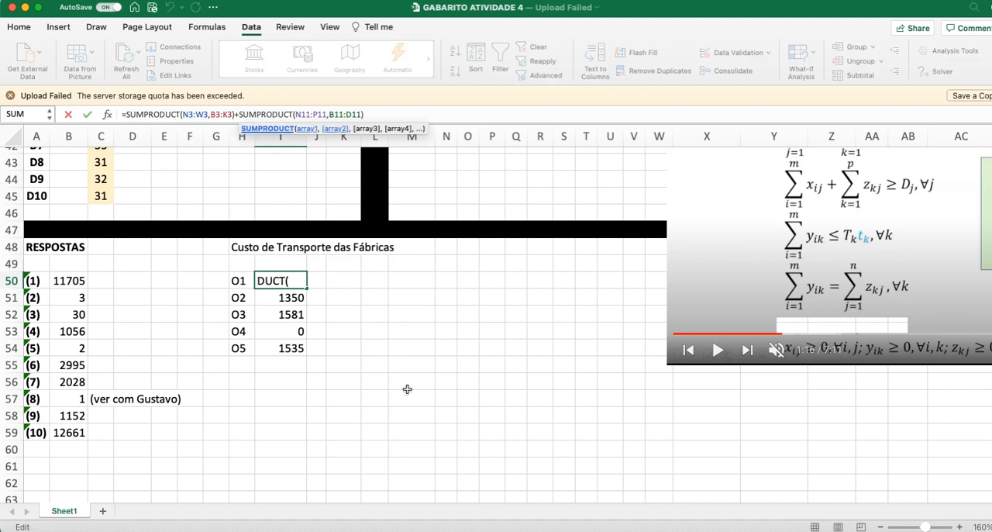
{"action": "scroll", "coordinate": [422, 434], "scroll_direction": "up", "scroll_amount": 5}
{"action": "scroll", "coordinate": [424, 434], "scroll_direction": "up", "scroll_amount": 15}
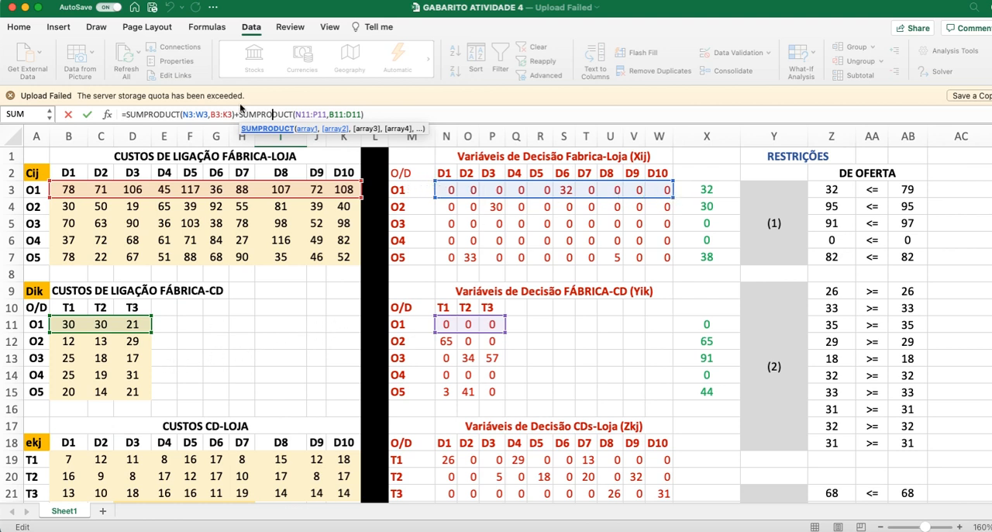
{"action": "left_click_drag", "start_coordinate": [362, 115], "coordinate": [241, 115]}
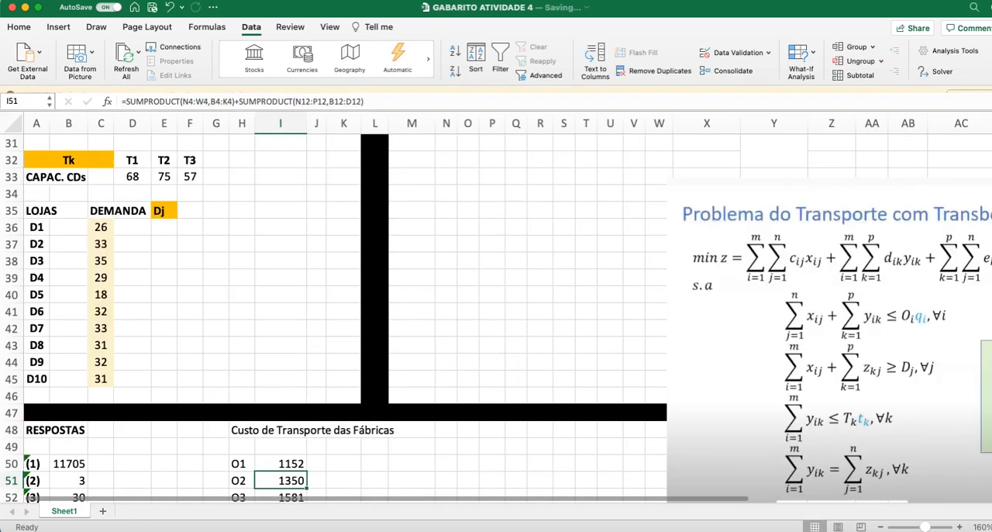
{"action": "scroll", "coordinate": [503, 376], "scroll_direction": "down", "scroll_amount": 4}
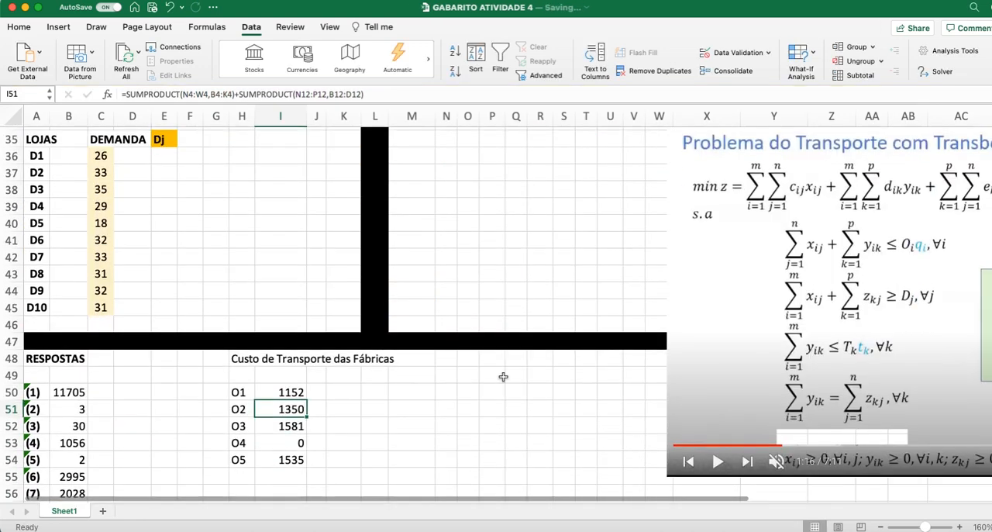
Step: Review the transport cost cells for O1, O2 and O4 in column I, and check factory O4's enabling variable in Q26
{"action": "left_click", "coordinate": [303, 413]}
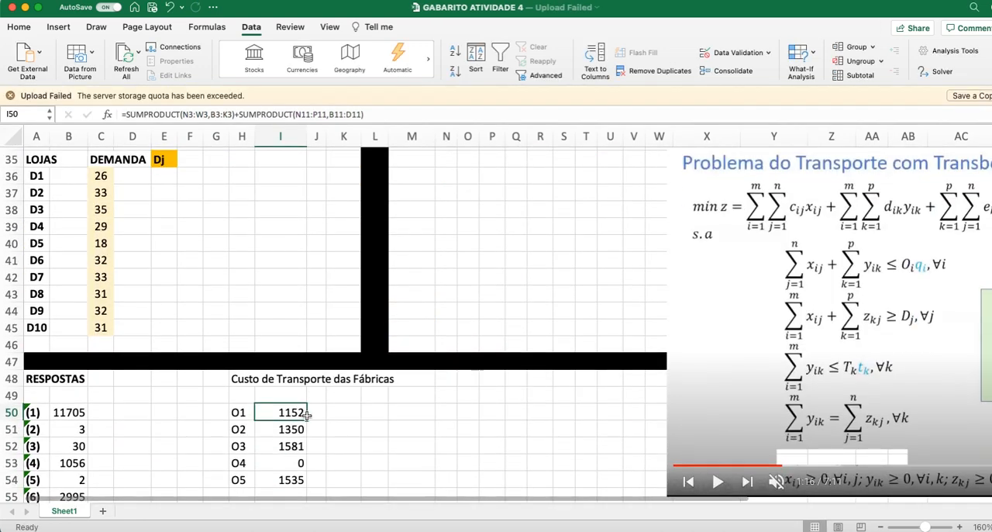
{"action": "scroll", "coordinate": [369, 436], "scroll_direction": "down", "scroll_amount": 1}
{"action": "left_click", "coordinate": [291, 416]}
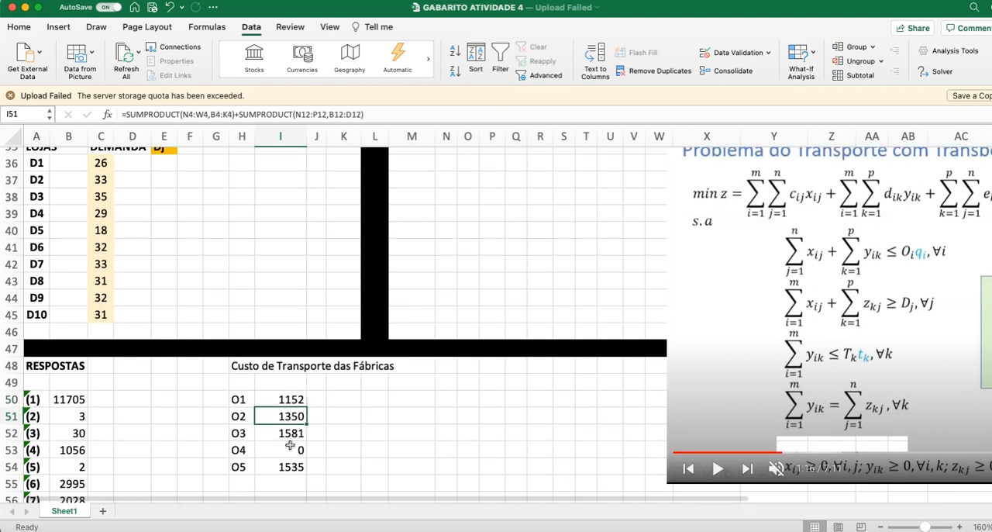
{"action": "left_click", "coordinate": [290, 450]}
{"action": "scroll", "coordinate": [290, 450], "scroll_direction": "up", "scroll_amount": 5}
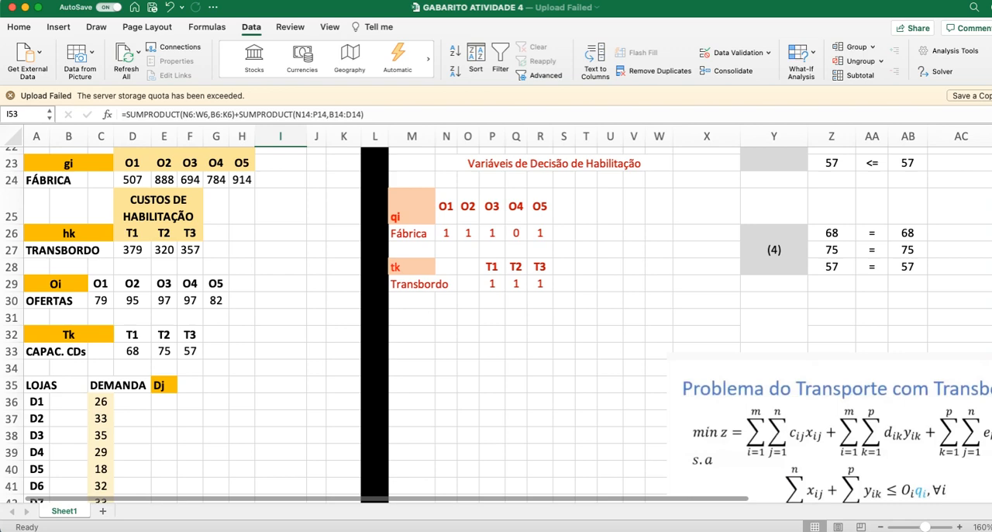
{"action": "left_click", "coordinate": [517, 233]}
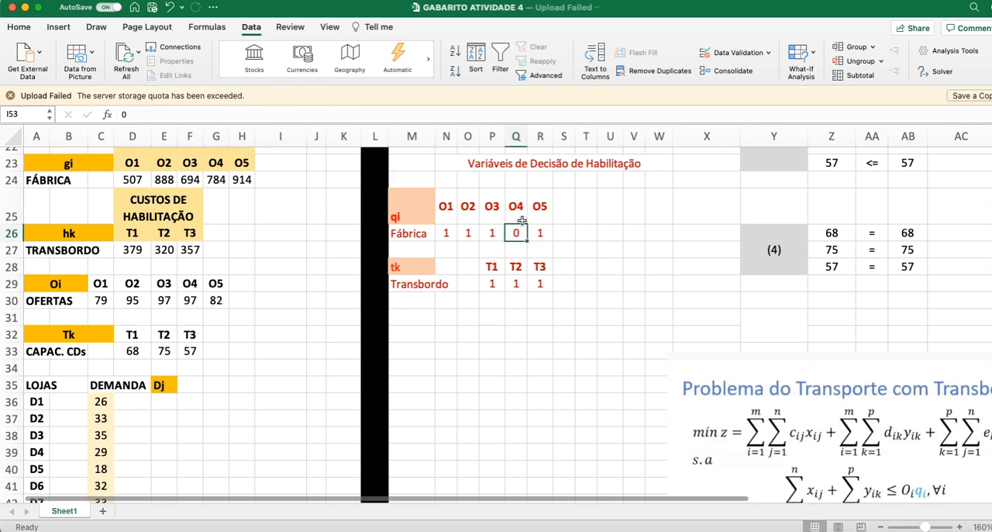
{"action": "scroll", "coordinate": [439, 383], "scroll_direction": "down", "scroll_amount": 6}
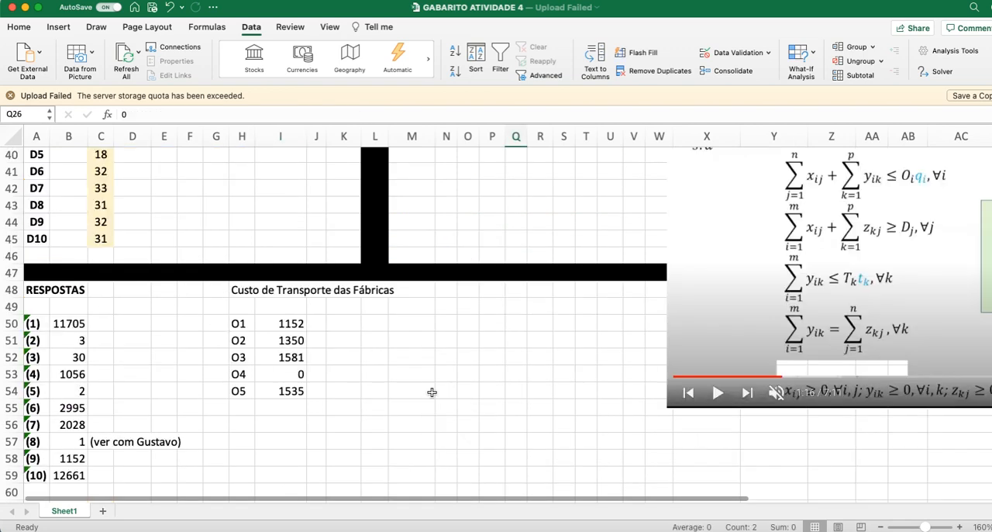
Step: Locate O4's cost in I53, highlight "Qual fábrica habilitada" in question 8 of the PDF, and return to the workbook
{"action": "left_click", "coordinate": [282, 376]}
{"action": "key", "text": "super+Tab"}
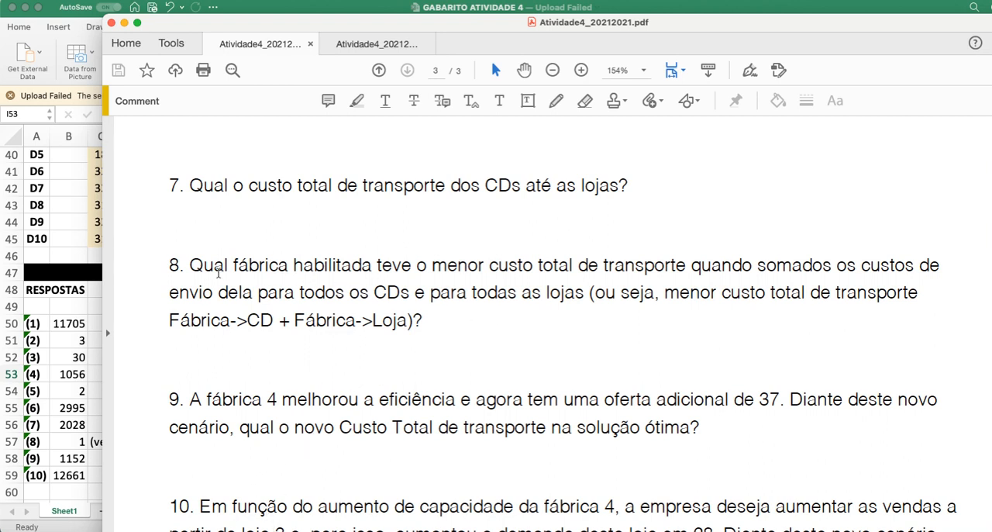
{"action": "left_click_drag", "start_coordinate": [191, 265], "coordinate": [372, 265]}
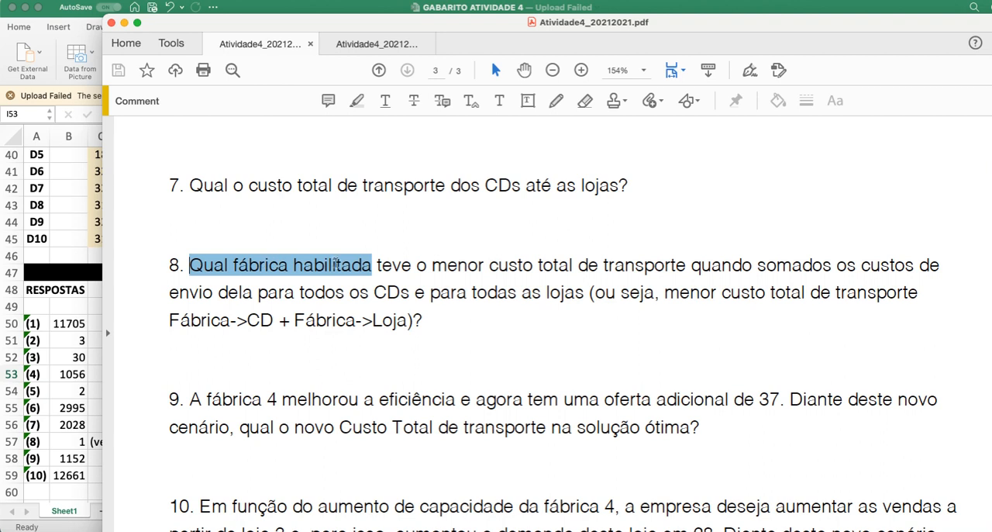
{"action": "left_click", "coordinate": [100, 378]}
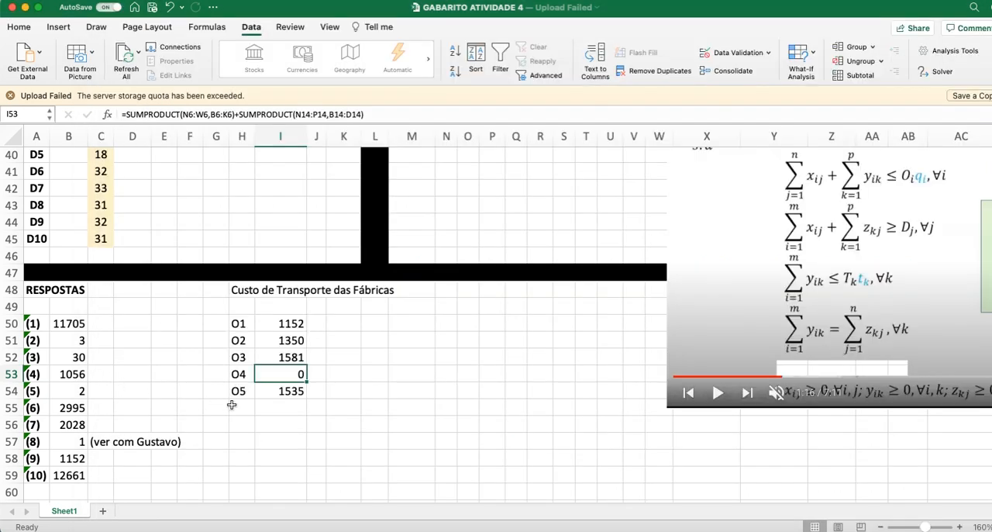
Step: Identify the enabled factories O1 to O3 and O5 in the Custo de Transporte das Fábricas list
{"action": "left_click", "coordinate": [271, 442]}
{"action": "left_click_drag", "start_coordinate": [240, 326], "coordinate": [240, 358]}
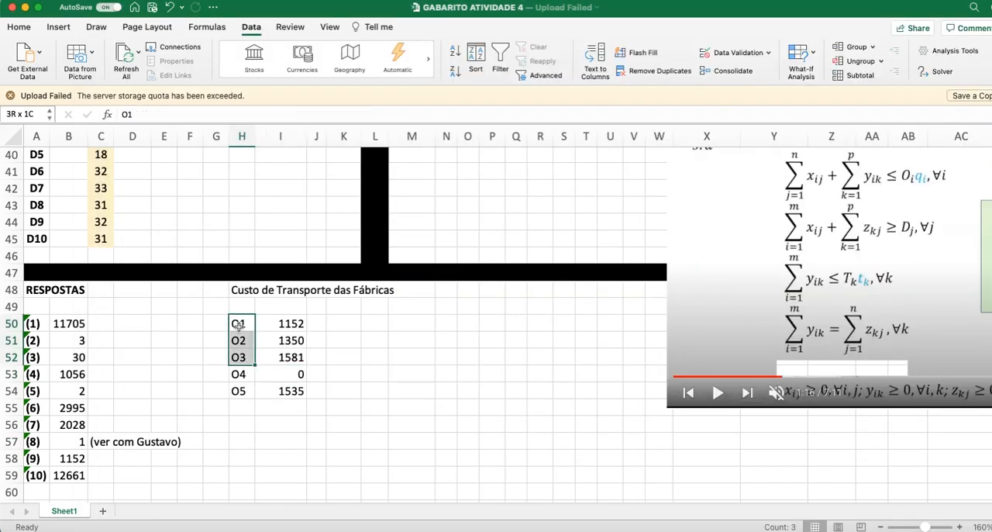
{"action": "left_click", "coordinate": [238, 390]}
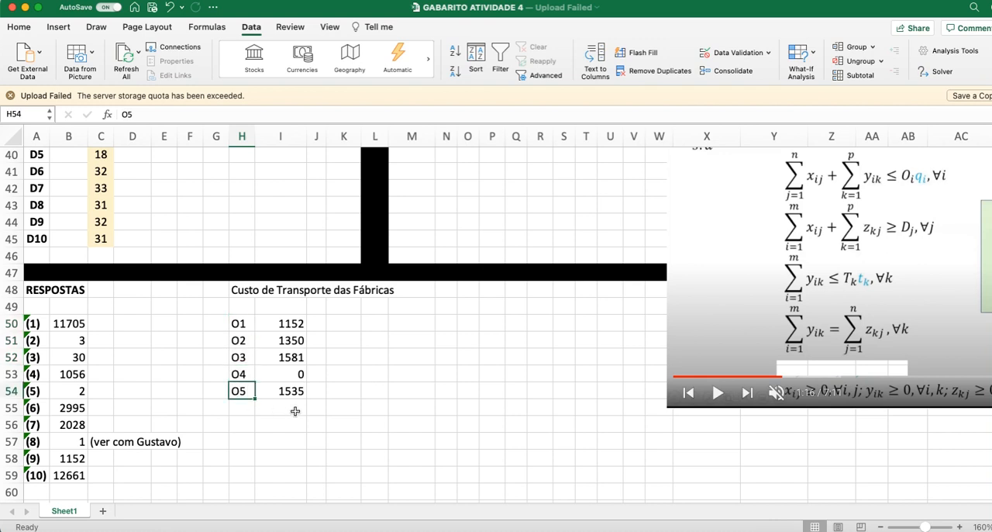
{"action": "scroll", "coordinate": [298, 418], "scroll_direction": "up", "scroll_amount": 3}
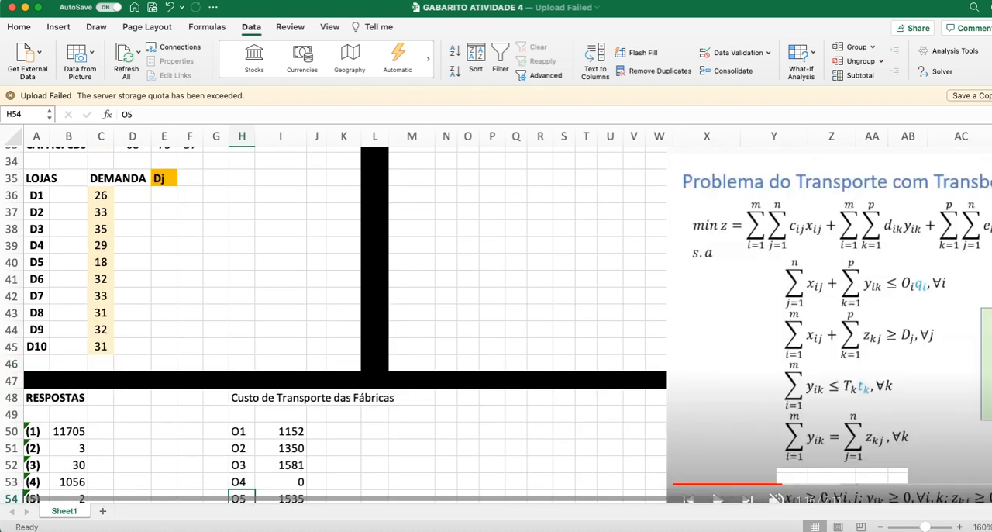
{"action": "scroll", "coordinate": [298, 419], "scroll_direction": "down", "scroll_amount": 2}
Step: Trace the ranges of O5's SUMPRODUCT formula in I54 through the factory-store and factory-CD tables, leaving the formula as it is
{"action": "key", "text": "Right"}
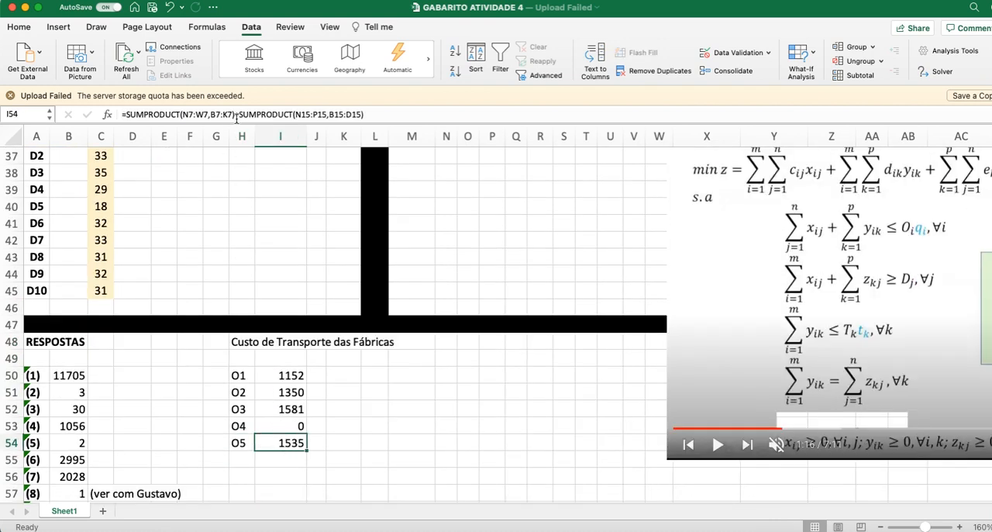
{"action": "left_click", "coordinate": [123, 114]}
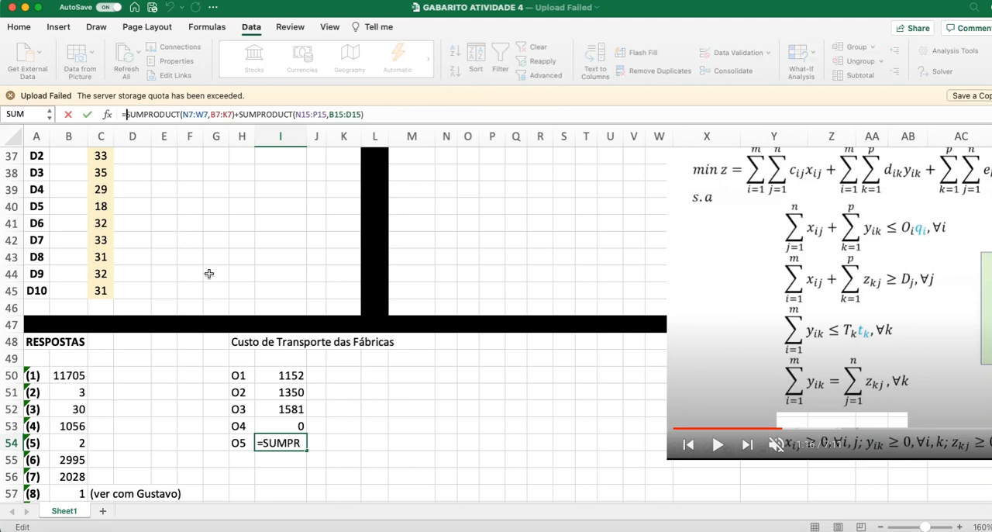
{"action": "scroll", "coordinate": [209, 273], "scroll_direction": "up", "scroll_amount": 15}
{"action": "scroll", "coordinate": [227, 369], "scroll_direction": "up", "scroll_amount": 2}
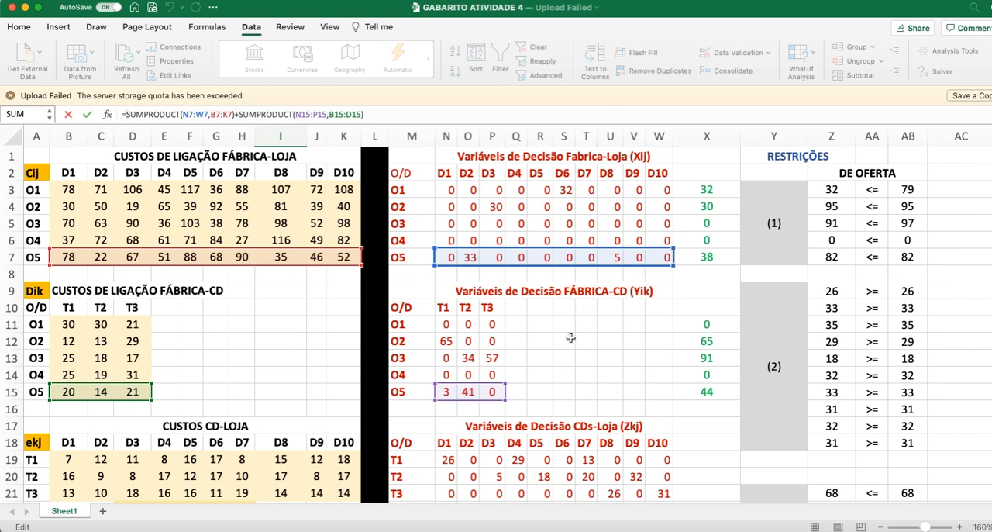
{"action": "scroll", "coordinate": [568, 333], "scroll_direction": "down", "scroll_amount": 3}
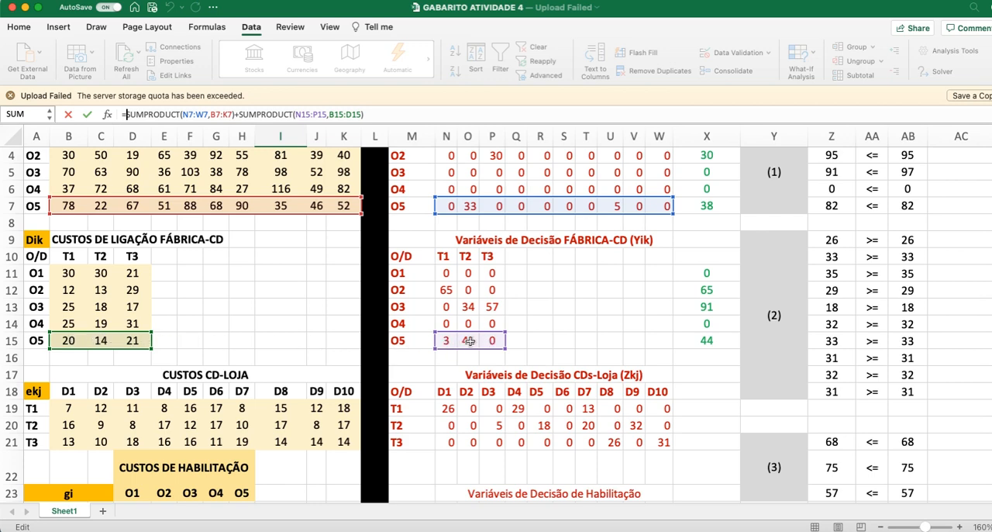
{"action": "scroll", "coordinate": [494, 341], "scroll_direction": "down", "scroll_amount": 10}
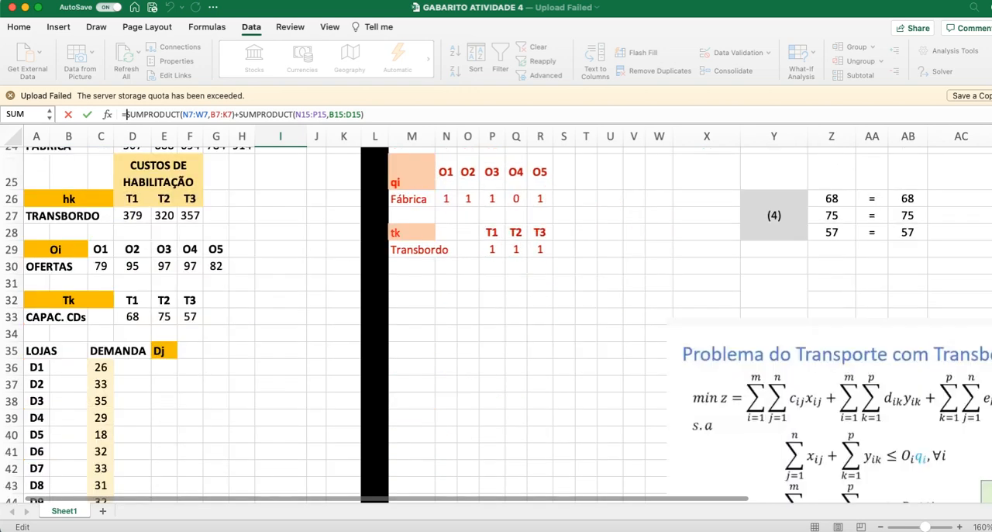
{"action": "key", "text": "Return"}
Step: Compare the transport costs of O5 in I54 and O1 in I50, and check answer (8) in B57 against them
{"action": "scroll", "coordinate": [310, 411], "scroll_direction": "down", "scroll_amount": 2}
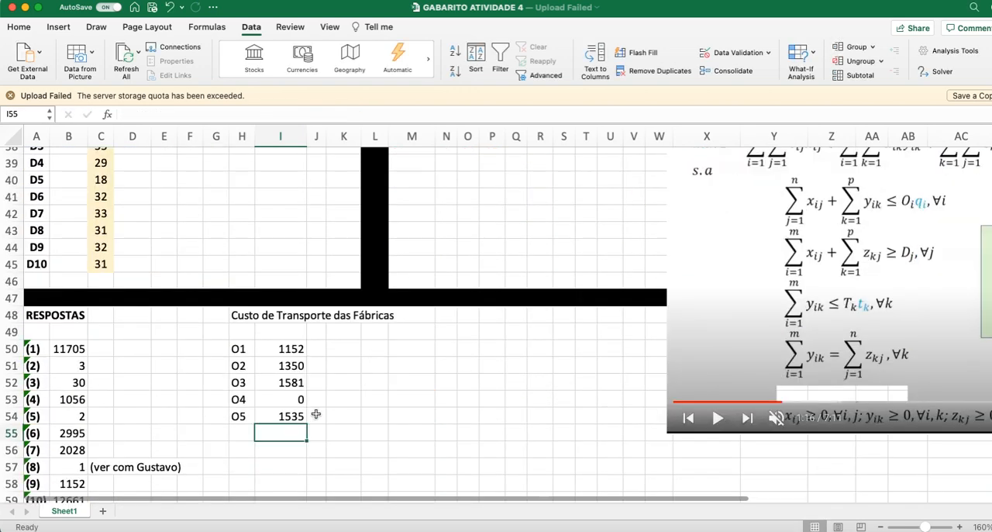
{"action": "left_click", "coordinate": [300, 416]}
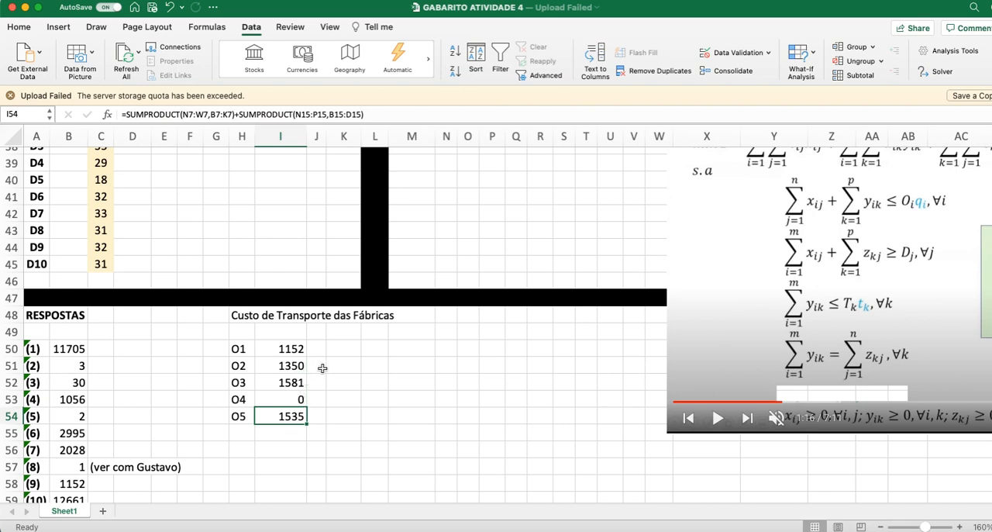
{"action": "left_click", "coordinate": [293, 350]}
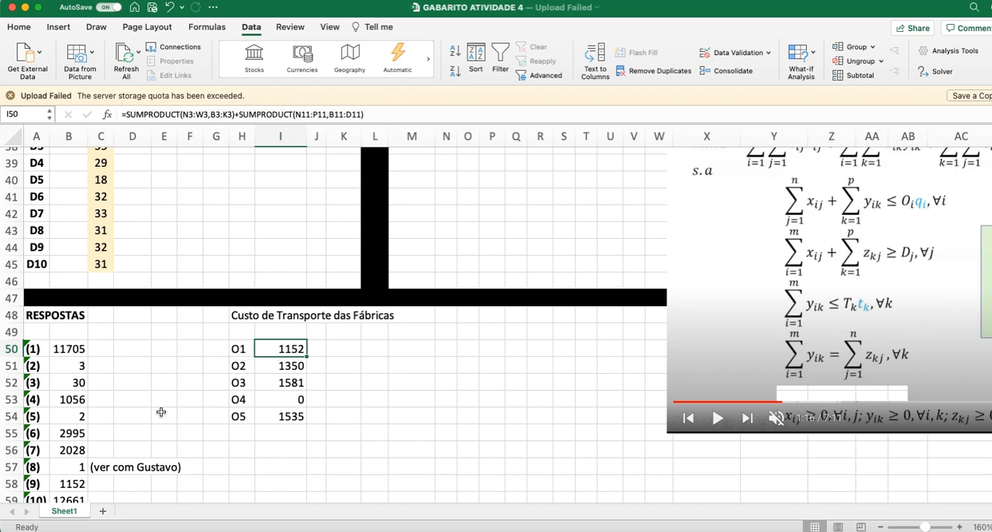
{"action": "scroll", "coordinate": [159, 410], "scroll_direction": "down", "scroll_amount": 3}
{"action": "left_click", "coordinate": [77, 419]}
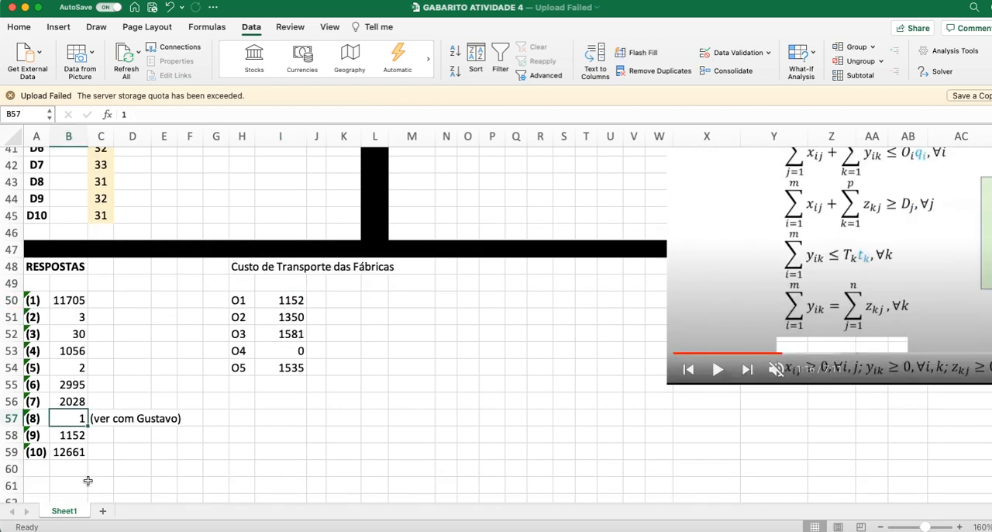
Step: Locate answer (9) in B58, switch to the PDF to read question 9, and highlight "oferta adicional"
{"action": "left_click", "coordinate": [79, 436]}
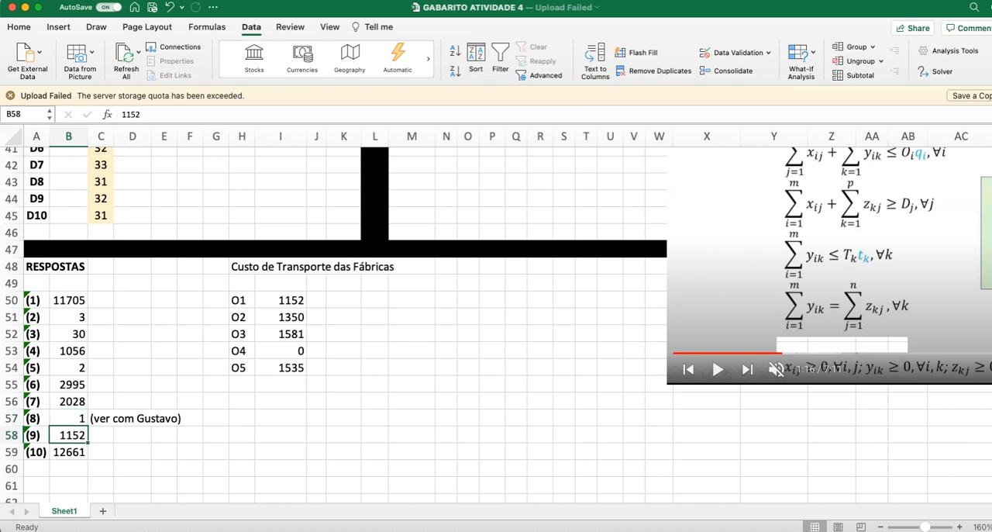
{"action": "key", "text": "super+Tab"}
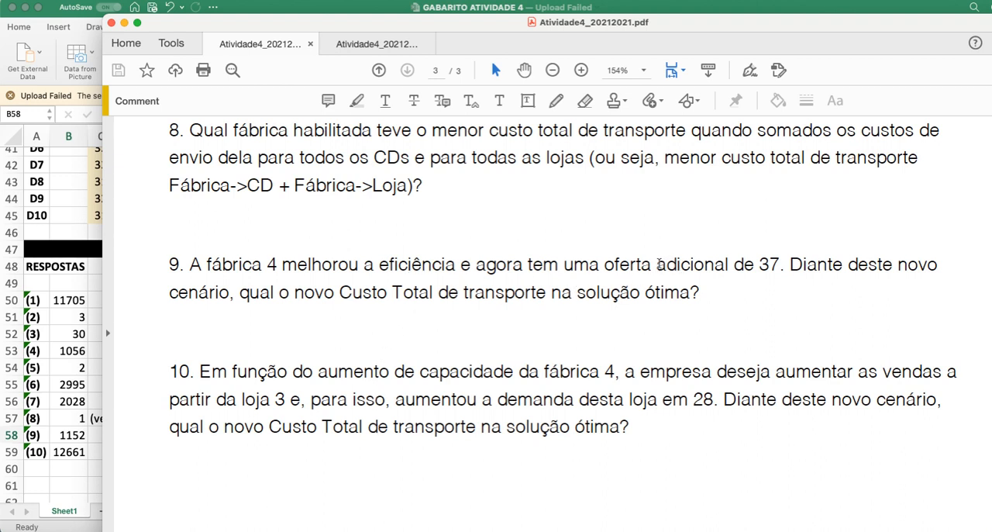
{"action": "left_click_drag", "start_coordinate": [608, 265], "coordinate": [729, 265]}
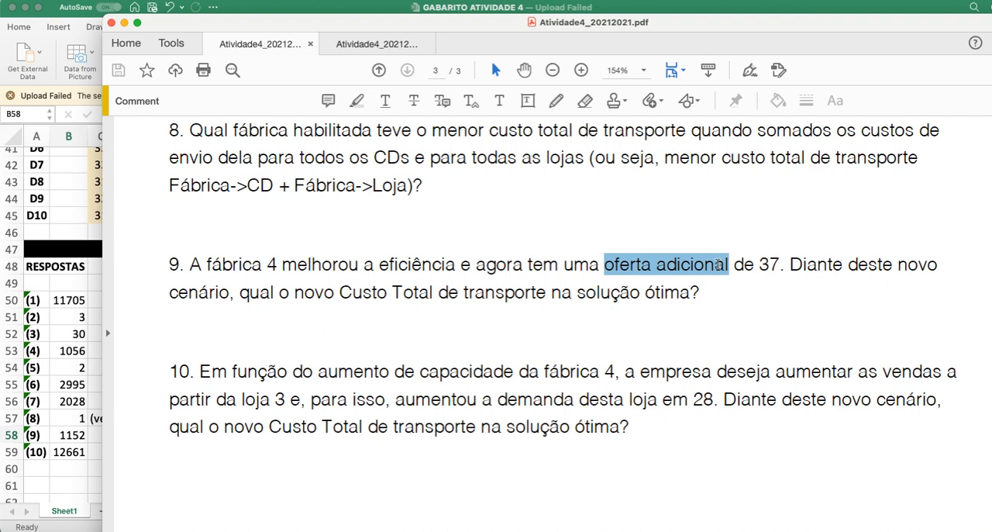
Step: Highlight the factory number 4 in question 9 of the PDF, and return to the spreadsheet
{"action": "key", "text": "Right"}
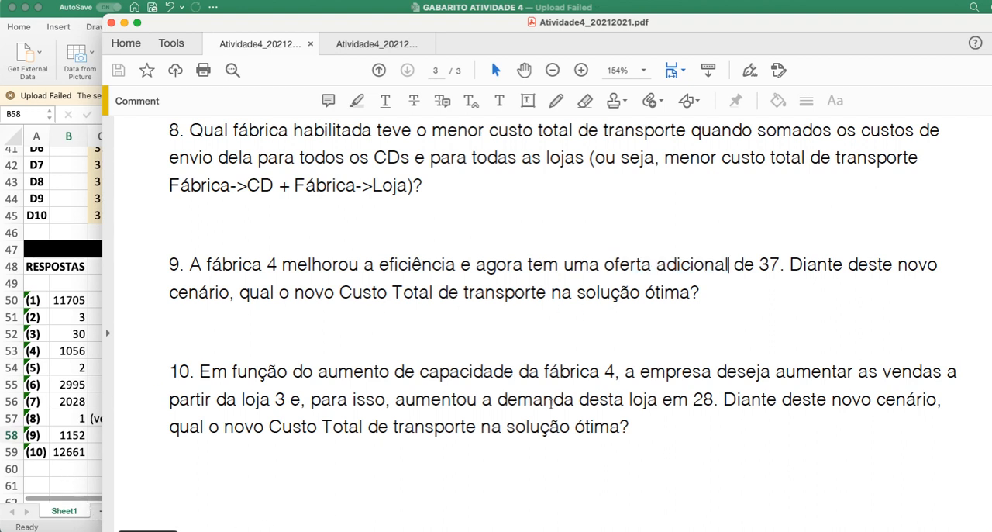
{"action": "double_click", "coordinate": [271, 265]}
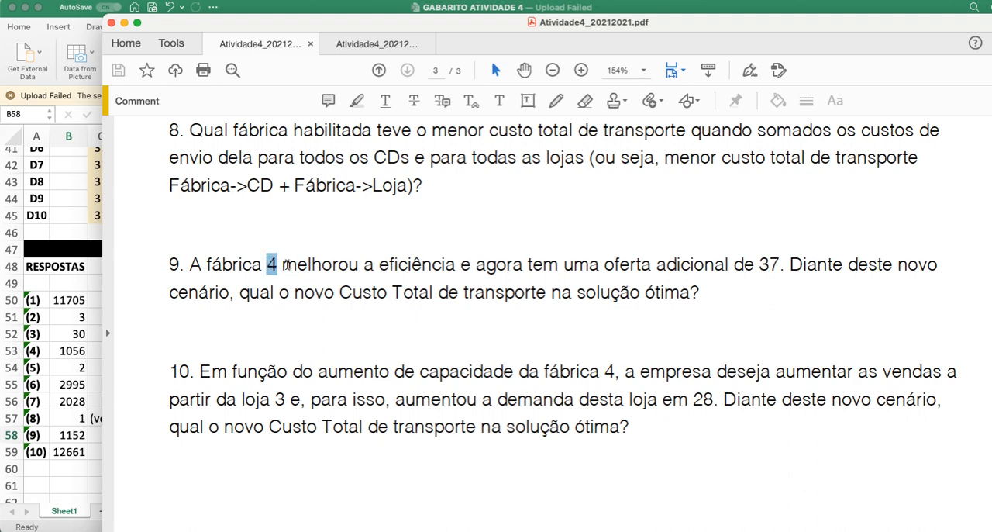
{"action": "left_click", "coordinate": [66, 476]}
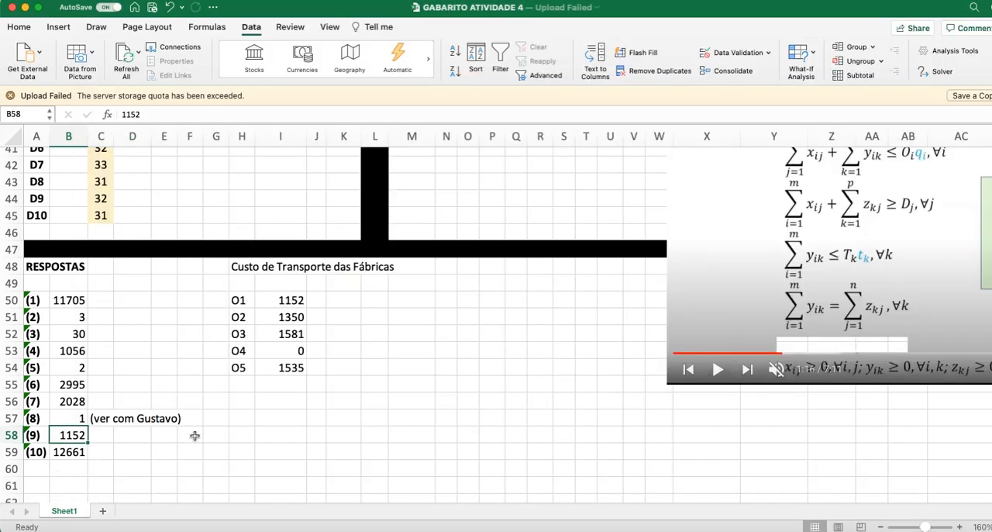
Step: Add 37 to O4's supply in the OFERTAS row by changing F30 to =97+37
{"action": "scroll", "coordinate": [194, 434], "scroll_direction": "up", "scroll_amount": 5}
{"action": "scroll", "coordinate": [499, 325], "scroll_direction": "up", "scroll_amount": 3}
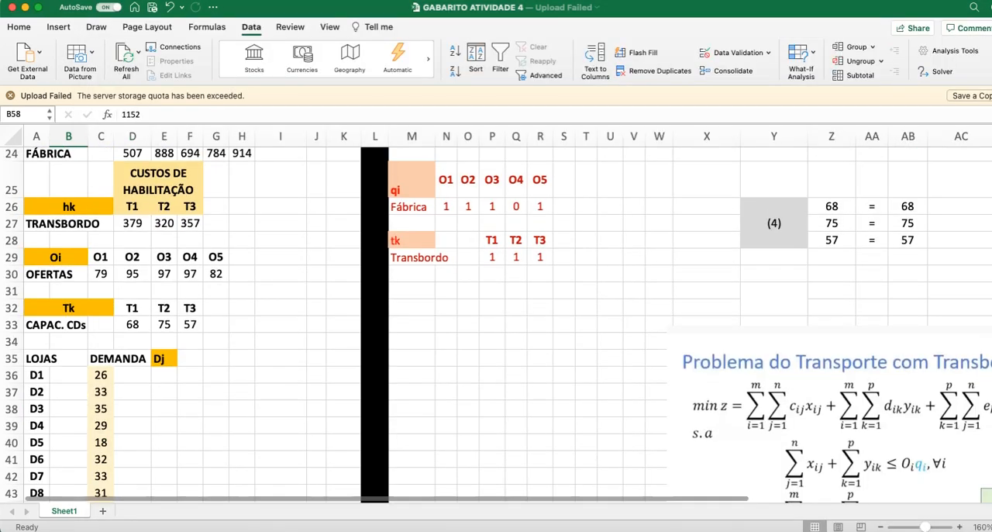
{"action": "scroll", "coordinate": [496, 326], "scroll_direction": "up", "scroll_amount": 3}
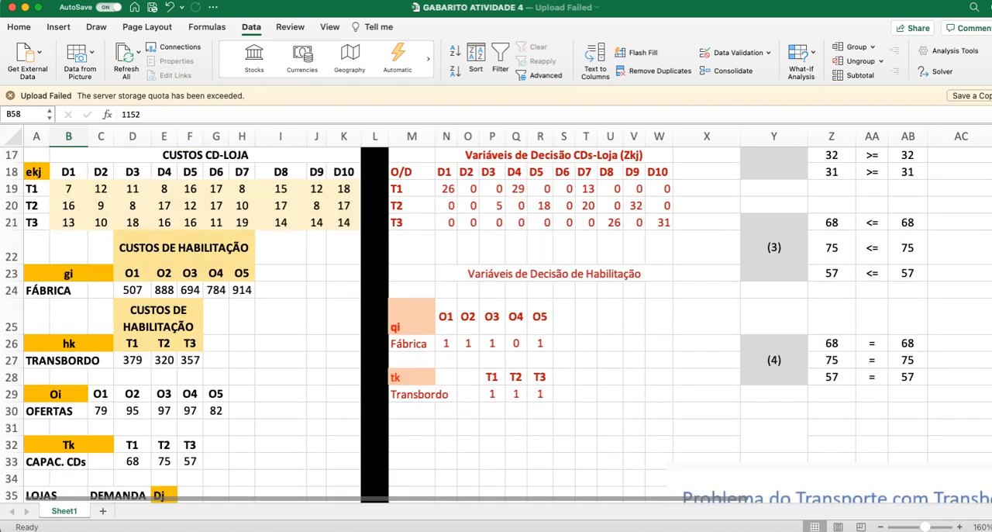
{"action": "scroll", "coordinate": [496, 326], "scroll_direction": "down", "scroll_amount": 1}
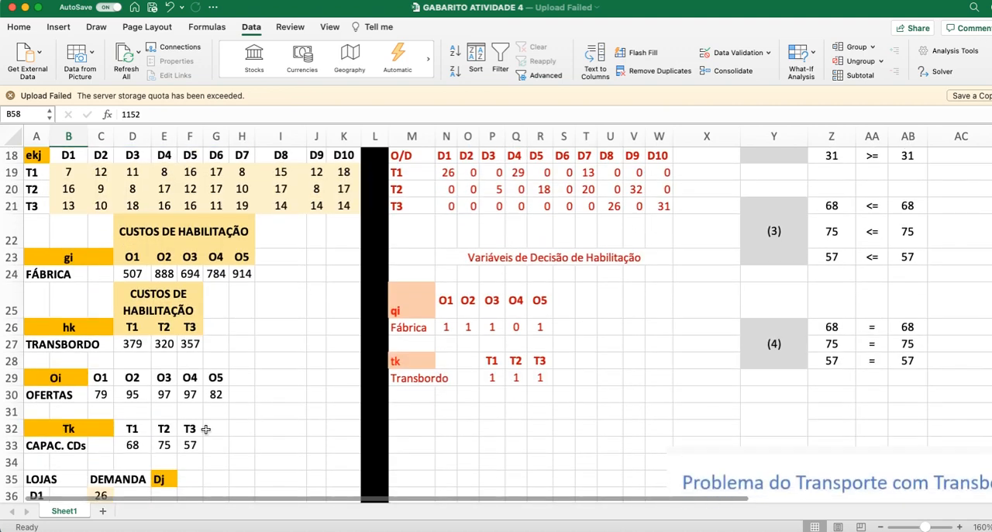
{"action": "scroll", "coordinate": [179, 393], "scroll_direction": "down", "scroll_amount": 1}
{"action": "left_click", "coordinate": [189, 377]}
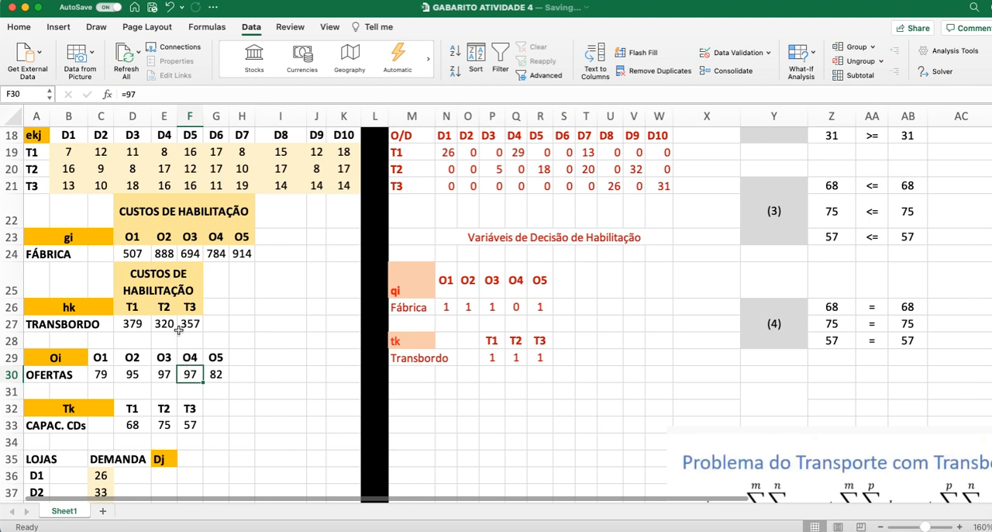
{"action": "left_click", "coordinate": [150, 114]}
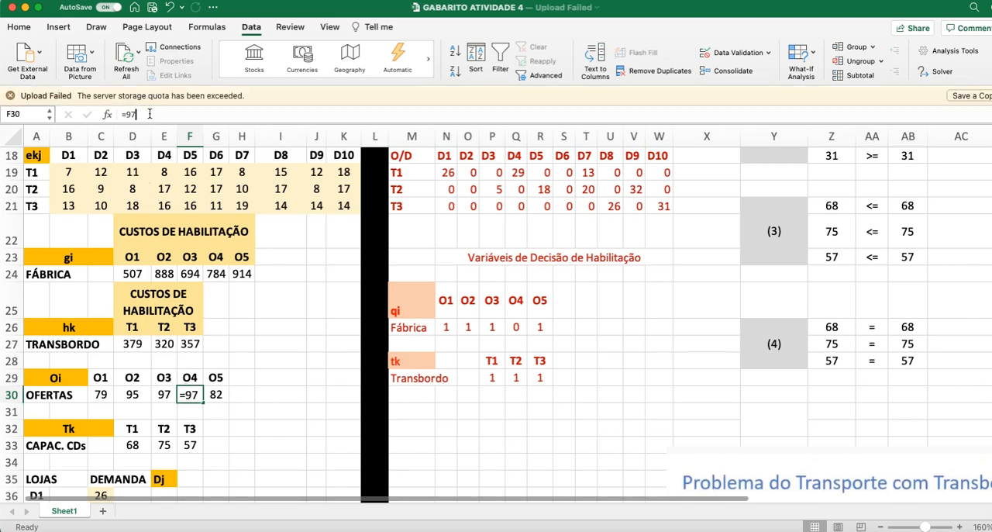
{"action": "type", "text": "+37"}
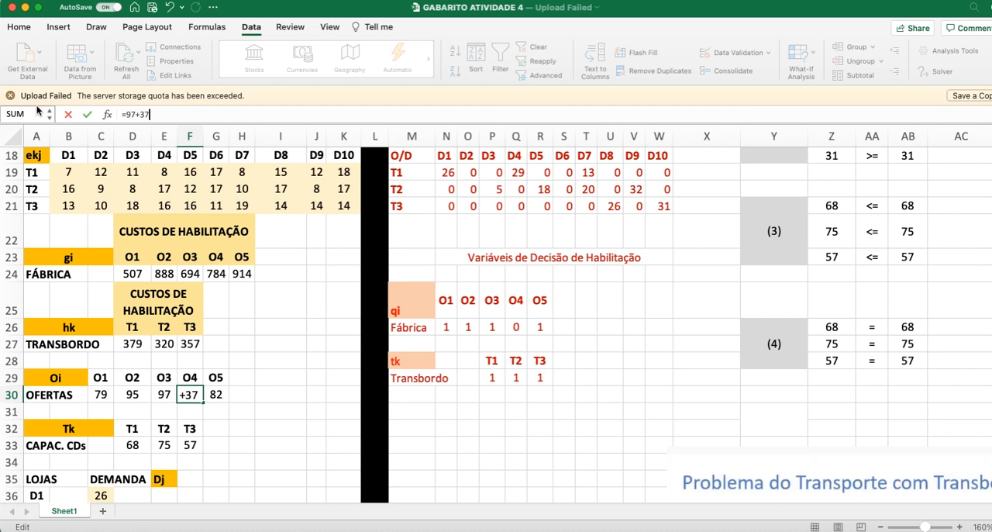
{"action": "left_click", "coordinate": [10, 95]}
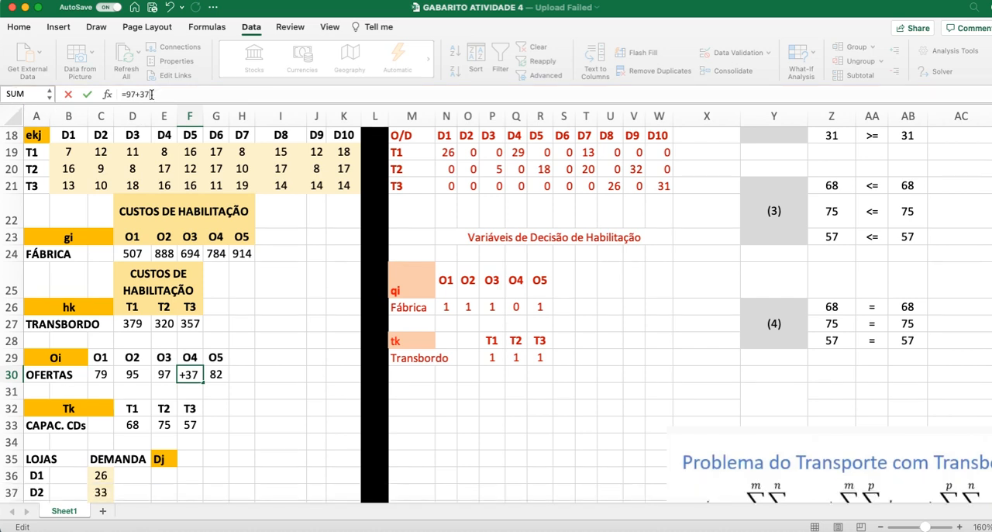
{"action": "key", "text": "Return"}
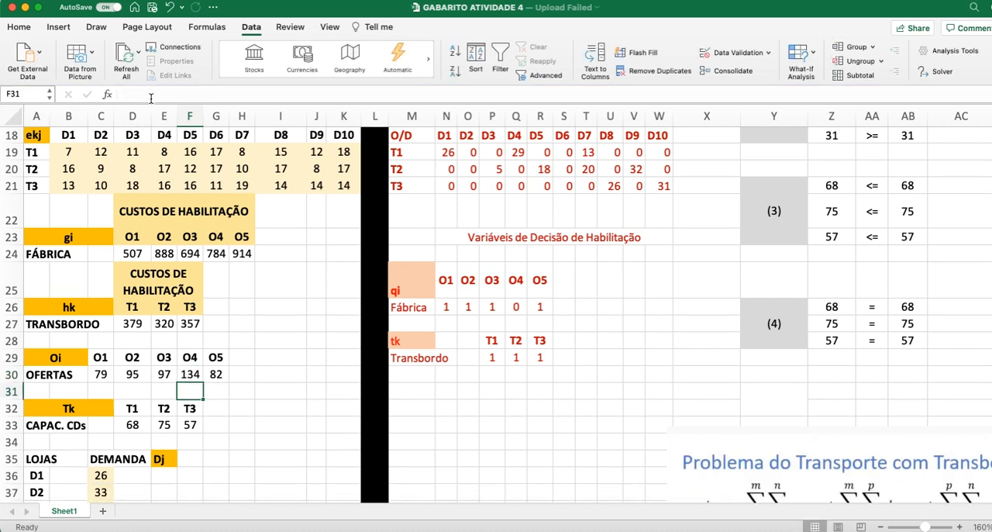
{"action": "left_click", "coordinate": [198, 375]}
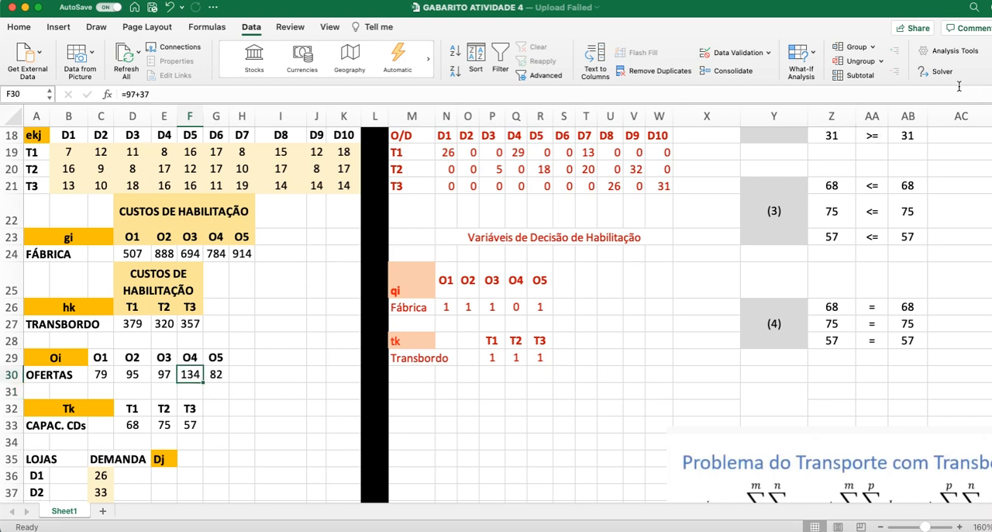
Step: Reread question 9 in the PDF, highlighting "qual o novo Custo Total de transporte na solução ótima?", and return to the worksheet
{"action": "left_click", "coordinate": [941, 72]}
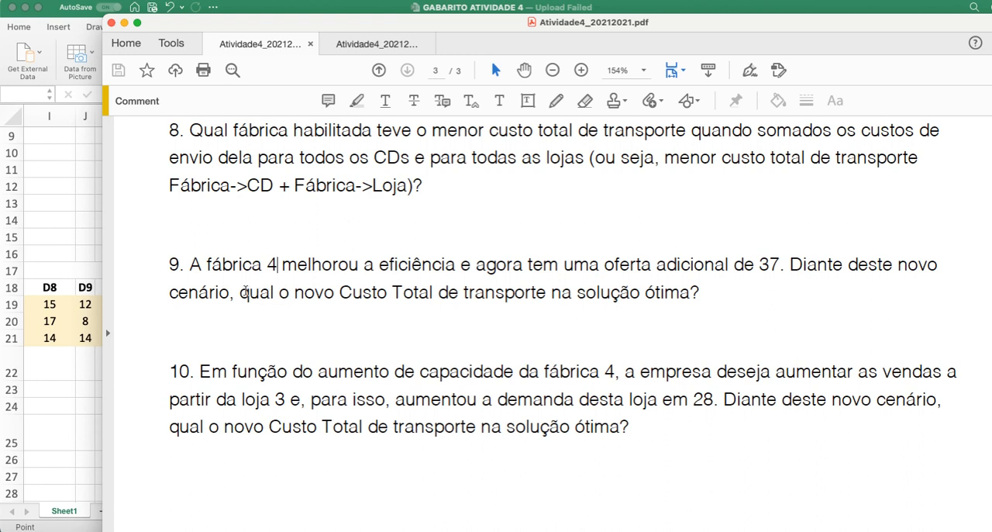
{"action": "left_click_drag", "start_coordinate": [241, 293], "coordinate": [296, 292]}
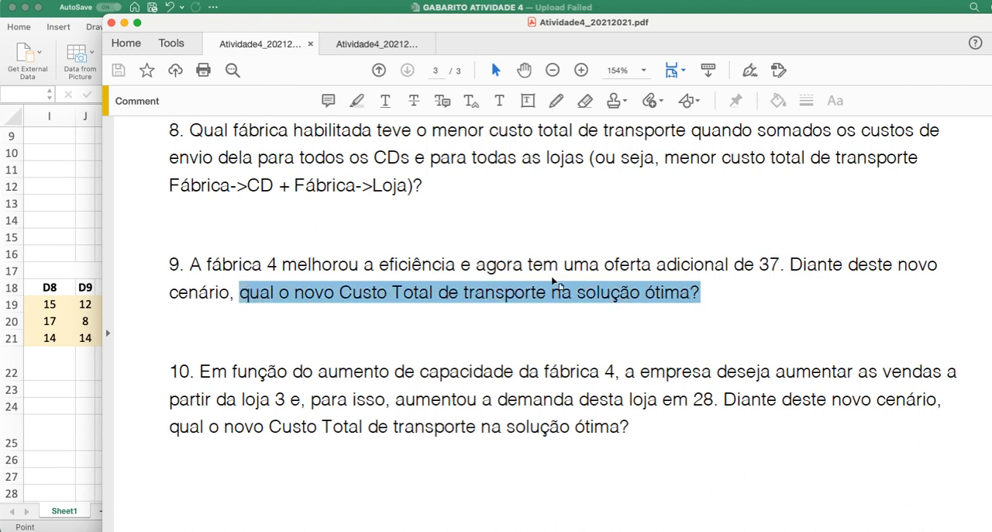
{"action": "left_click", "coordinate": [61, 381]}
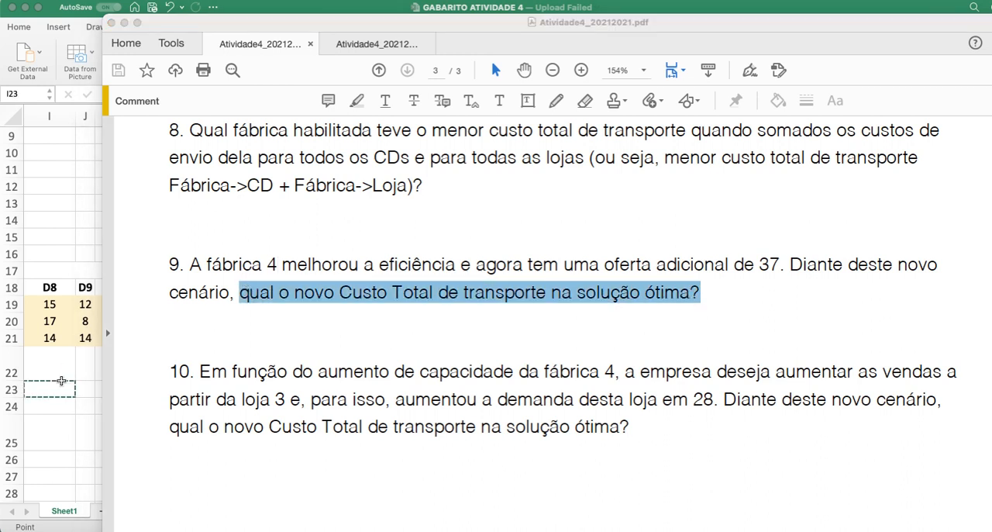
{"action": "key", "text": "Escape"}
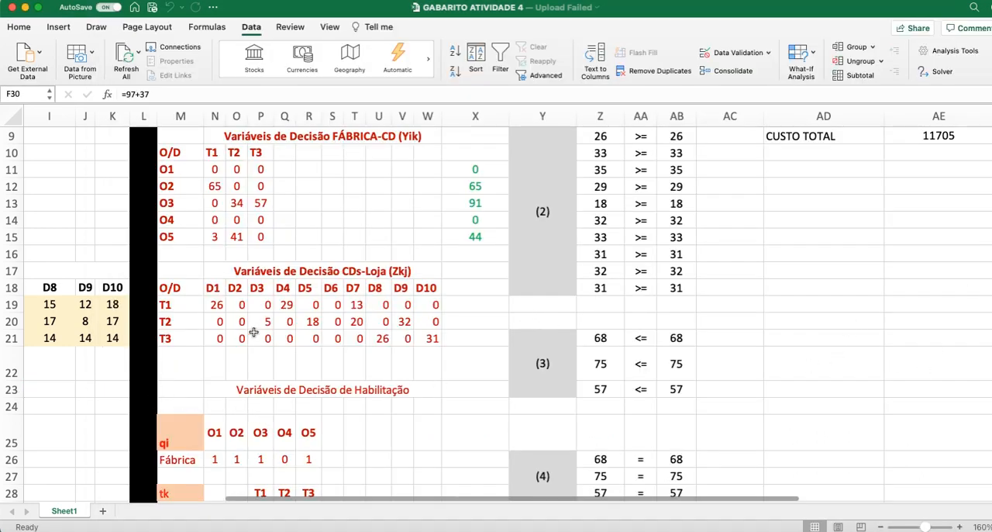
Step: Examine the decision variable, constraint and cost tables, and O4's supply in F30
{"action": "scroll", "coordinate": [253, 332], "scroll_direction": "up", "scroll_amount": 3}
{"action": "scroll", "coordinate": [256, 365], "scroll_direction": "down", "scroll_amount": 6}
{"action": "scroll", "coordinate": [263, 435], "scroll_direction": "up", "scroll_amount": 6}
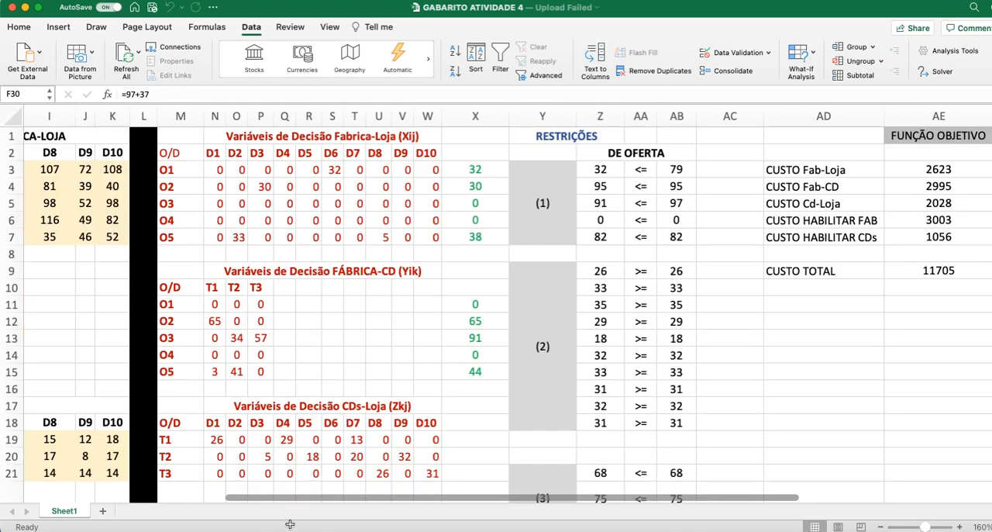
{"action": "scroll", "coordinate": [273, 498], "scroll_direction": "left", "scroll_amount": 5}
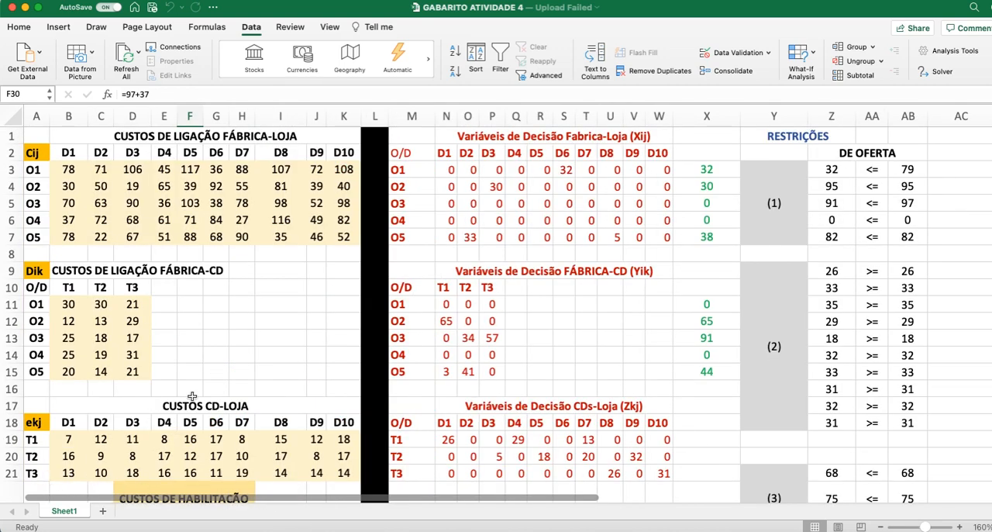
{"action": "scroll", "coordinate": [188, 398], "scroll_direction": "down", "scroll_amount": 6}
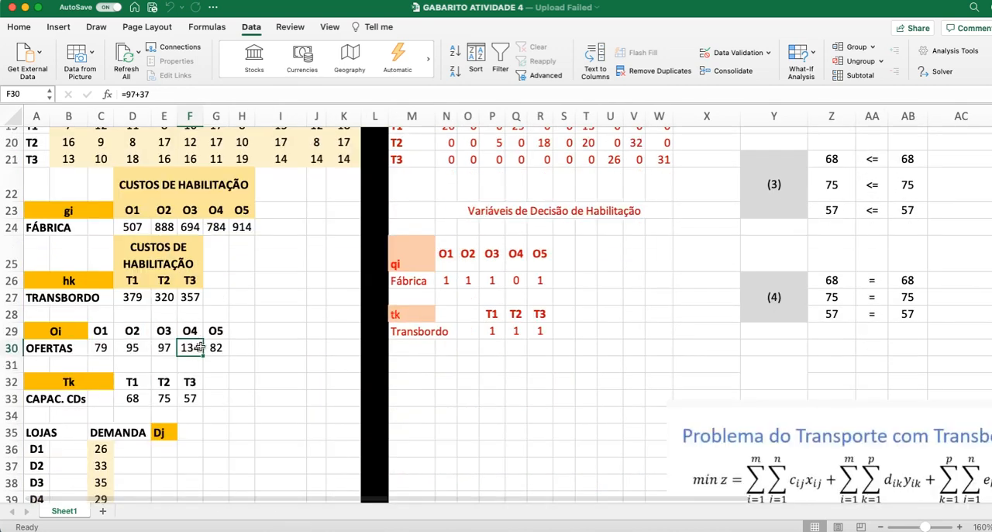
{"action": "scroll", "coordinate": [475, 509], "scroll_direction": "right", "scroll_amount": 2}
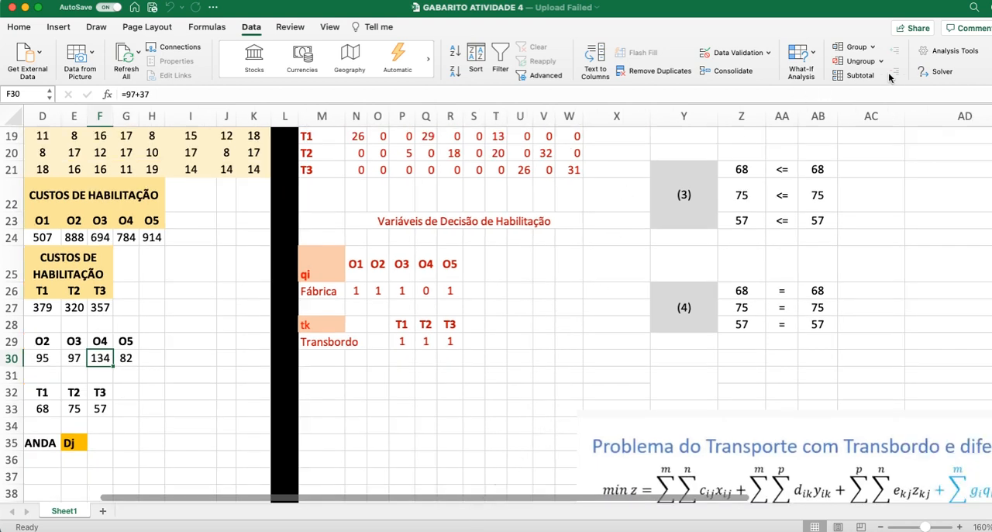
{"action": "left_click", "coordinate": [938, 71]}
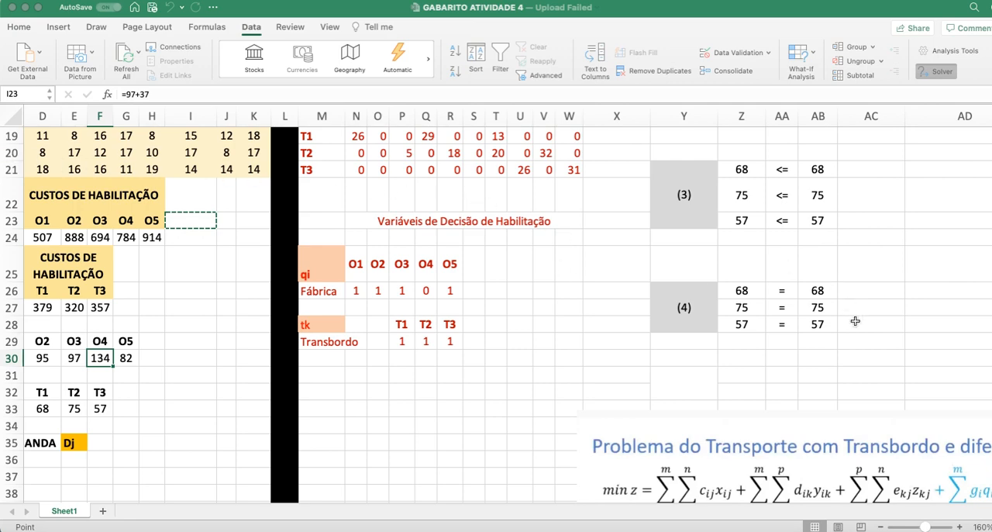
{"action": "scroll", "coordinate": [876, 380], "scroll_direction": "up", "scroll_amount": 3}
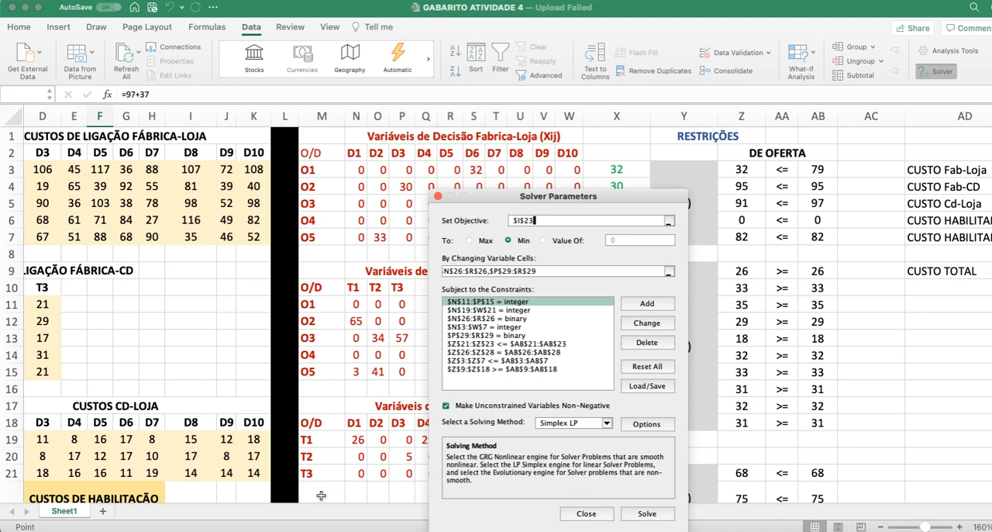
{"action": "left_click", "coordinate": [189, 474]}
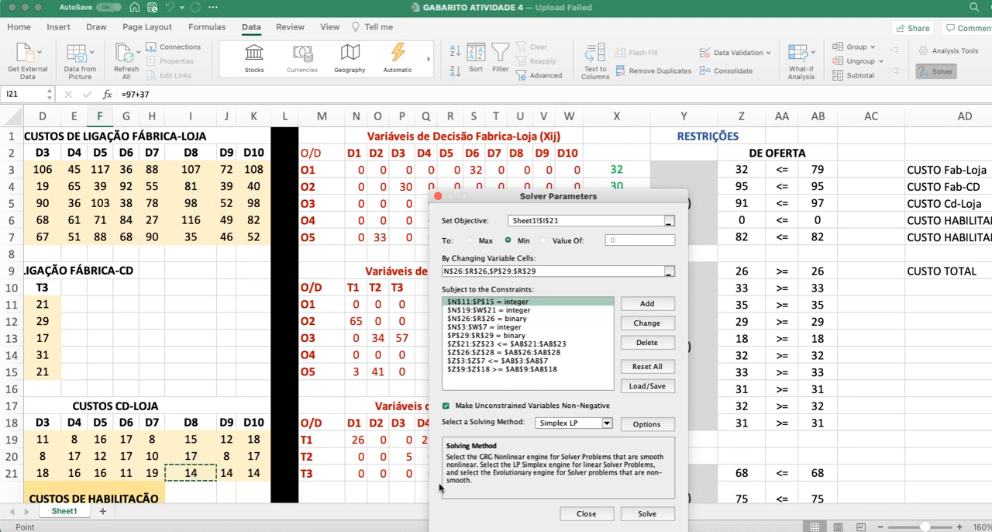
{"action": "key", "text": "Escape"}
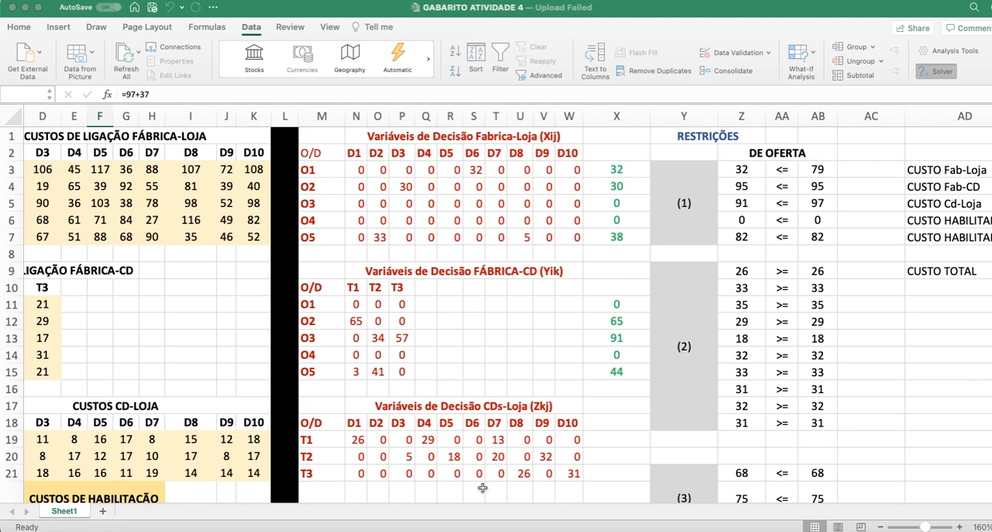
Step: Run Solver with CUSTO TOTAL in AE9 as the objective to minimise, keep the solution and dismiss the upload warning
{"action": "scroll", "coordinate": [482, 497], "scroll_direction": "right", "scroll_amount": 5}
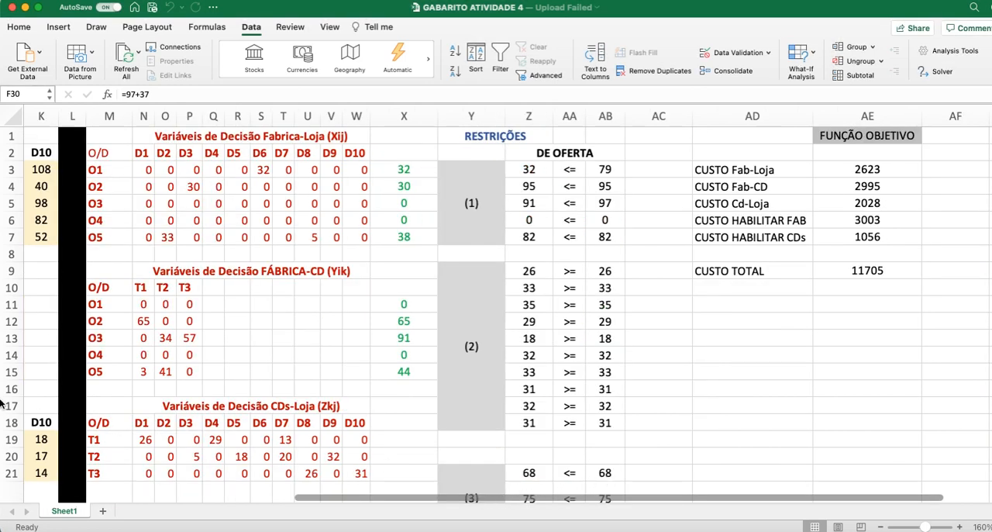
{"action": "left_click", "coordinate": [936, 71]}
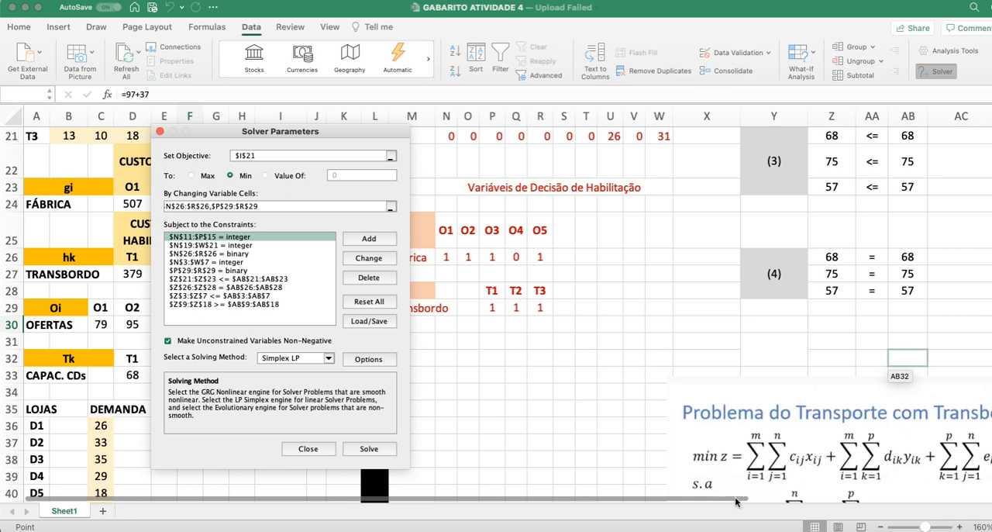
{"action": "scroll", "coordinate": [744, 503], "scroll_direction": "right", "scroll_amount": 4}
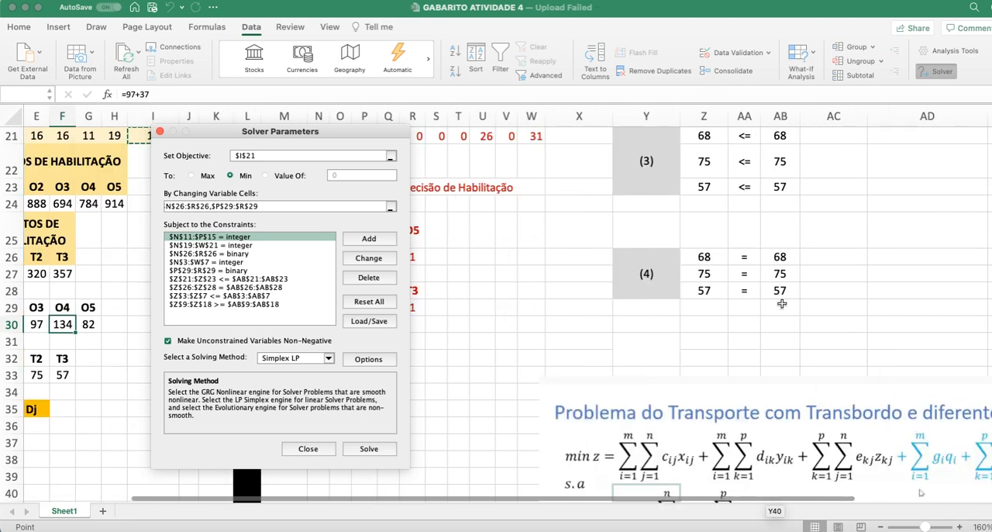
{"action": "scroll", "coordinate": [782, 308], "scroll_direction": "up", "scroll_amount": 10}
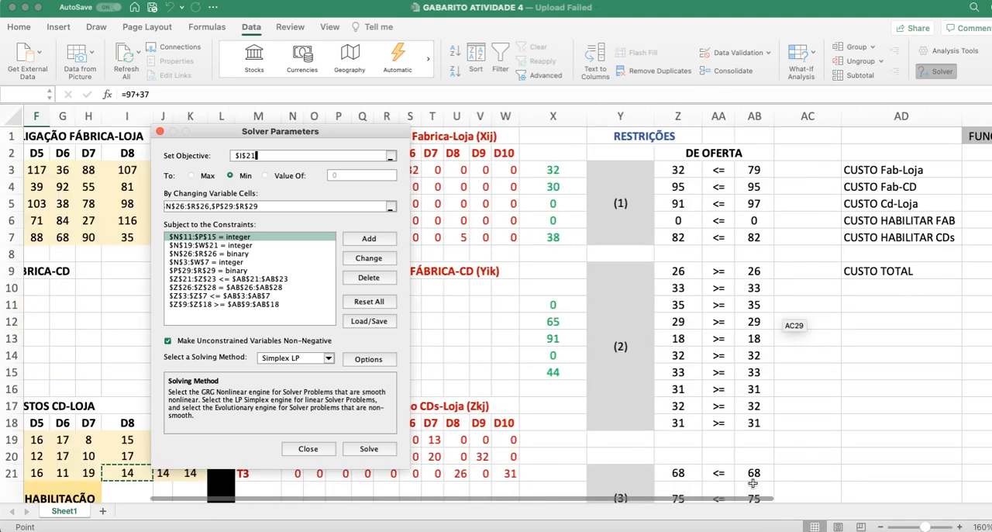
{"action": "scroll", "coordinate": [747, 500], "scroll_direction": "right", "scroll_amount": 3}
{"action": "left_click", "coordinate": [885, 270]}
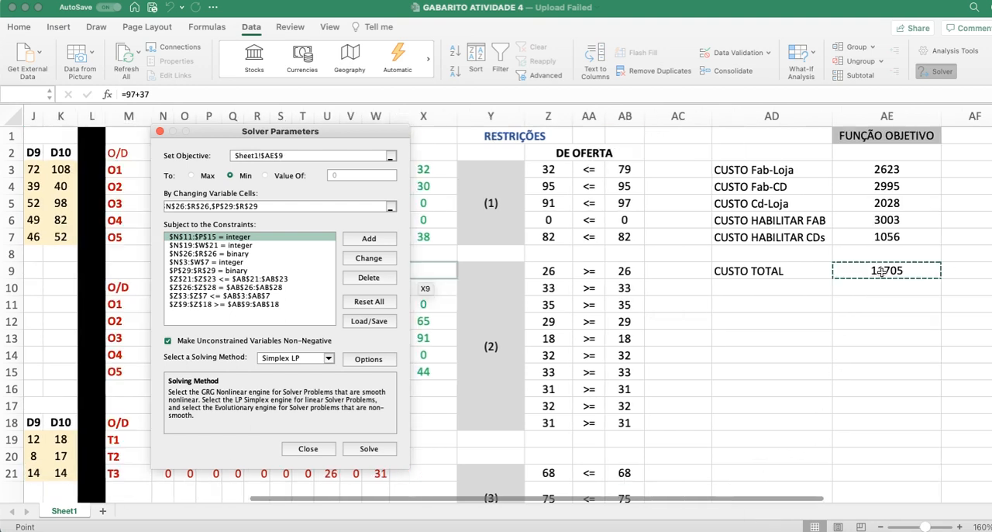
{"action": "left_click", "coordinate": [368, 448]}
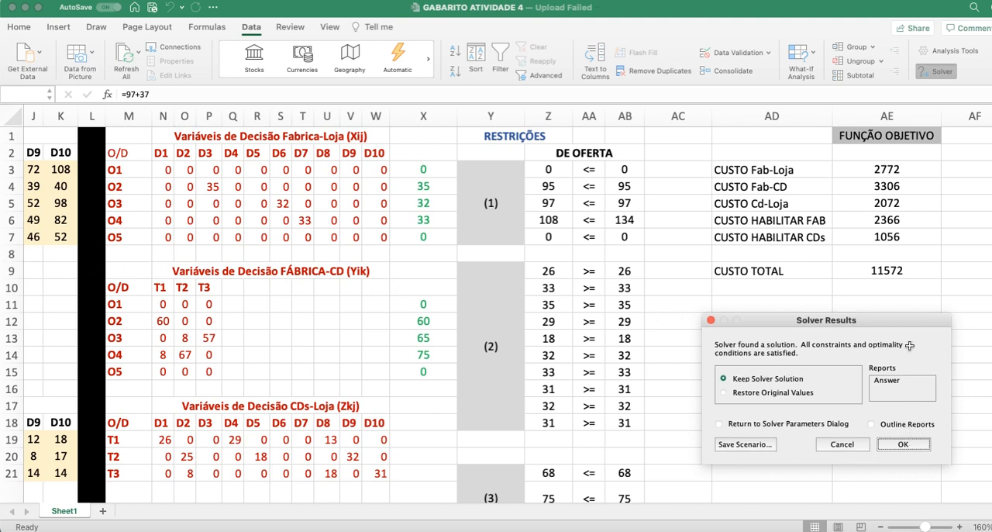
{"action": "key", "text": "Return"}
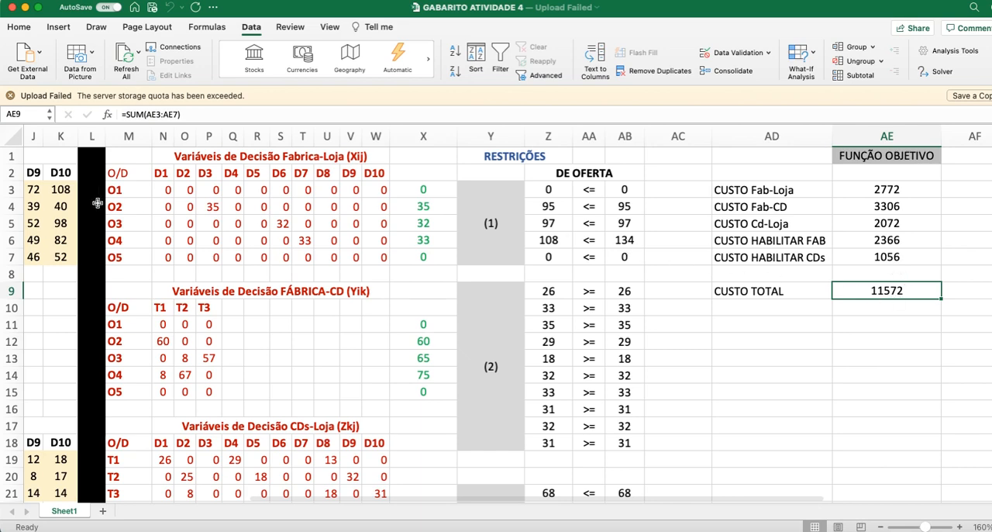
{"action": "left_click", "coordinate": [10, 96]}
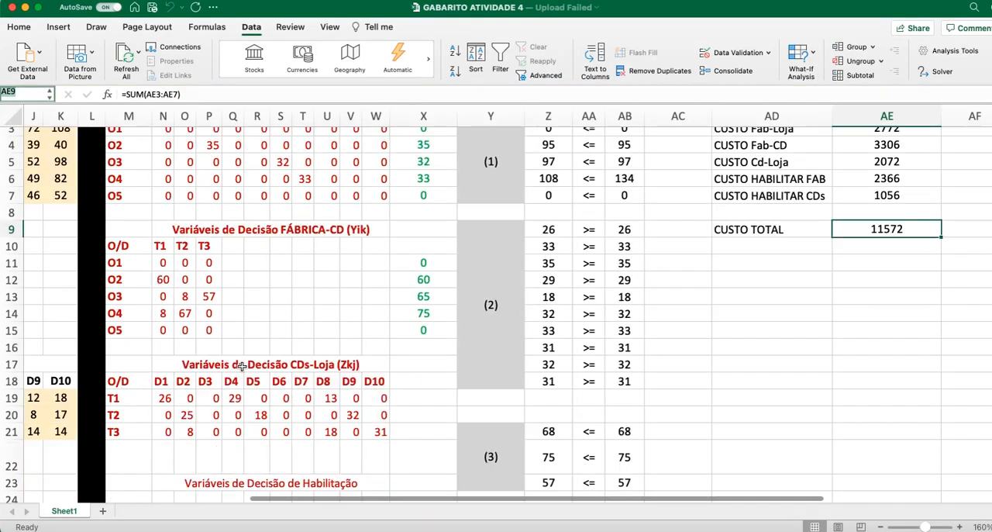
Step: Check the enablement of the factories in the qi row, comparing O1 in N26 and O5 in R26 with O4
{"action": "scroll", "coordinate": [233, 363], "scroll_direction": "down", "scroll_amount": 5}
{"action": "scroll", "coordinate": [242, 365], "scroll_direction": "down", "scroll_amount": 6}
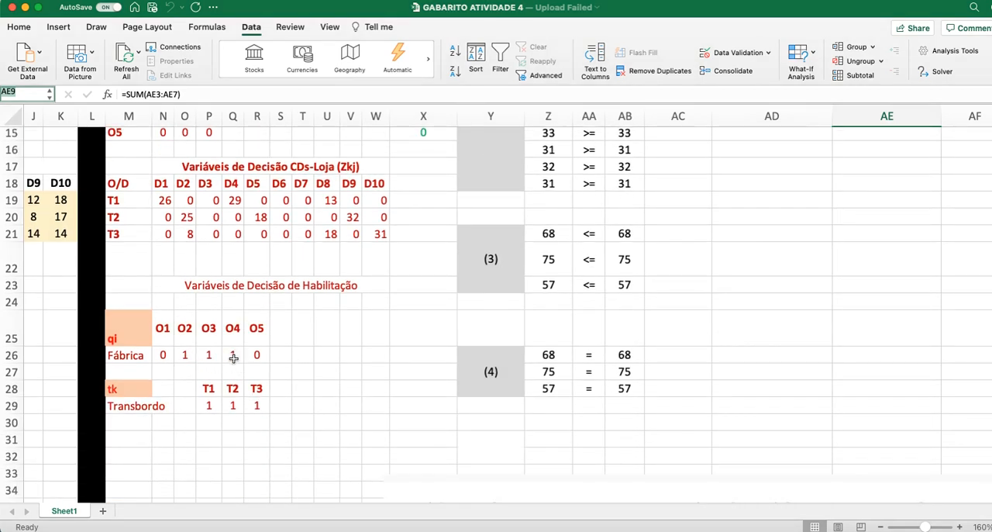
{"action": "left_click", "coordinate": [168, 356]}
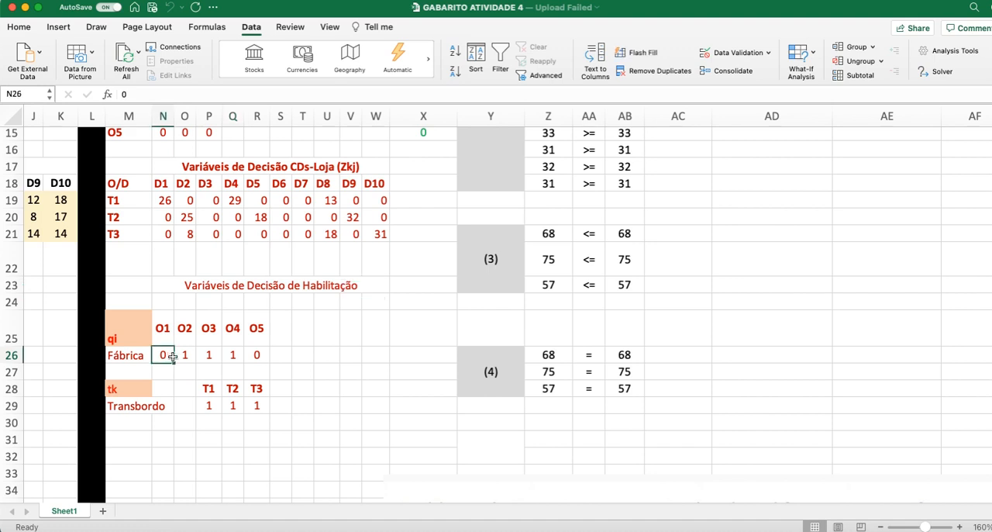
{"action": "left_click", "coordinate": [255, 355]}
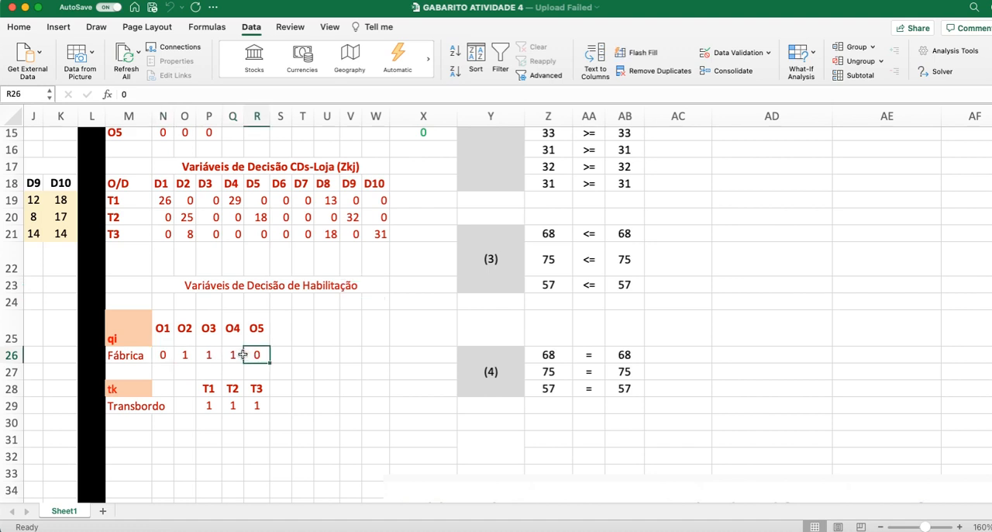
Step: Check the enablement of the transshipment centres T1 to T3 in P29:R29 and CUSTO TOTAL in AE9
{"action": "left_click_drag", "start_coordinate": [210, 404], "coordinate": [256, 405]}
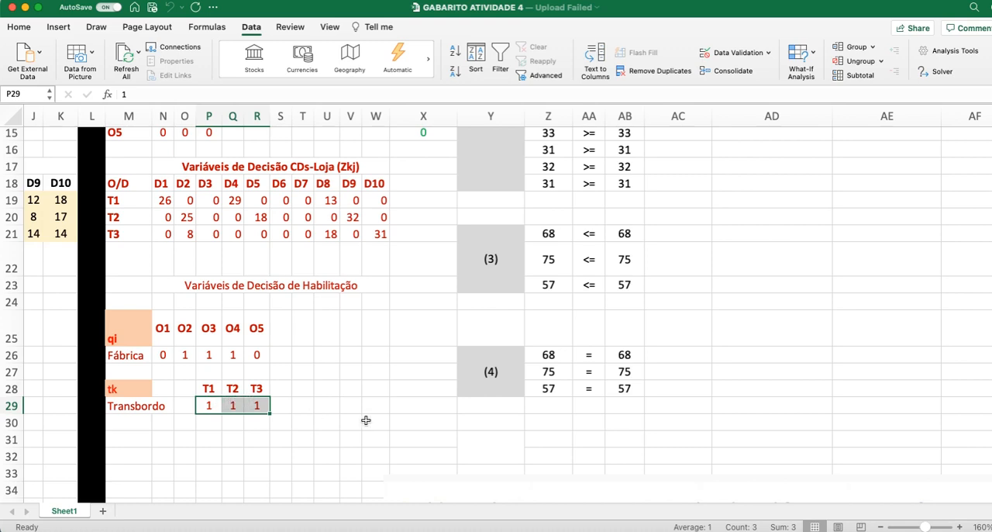
{"action": "scroll", "coordinate": [365, 418], "scroll_direction": "up", "scroll_amount": 10}
{"action": "scroll", "coordinate": [365, 418], "scroll_direction": "down", "scroll_amount": 3}
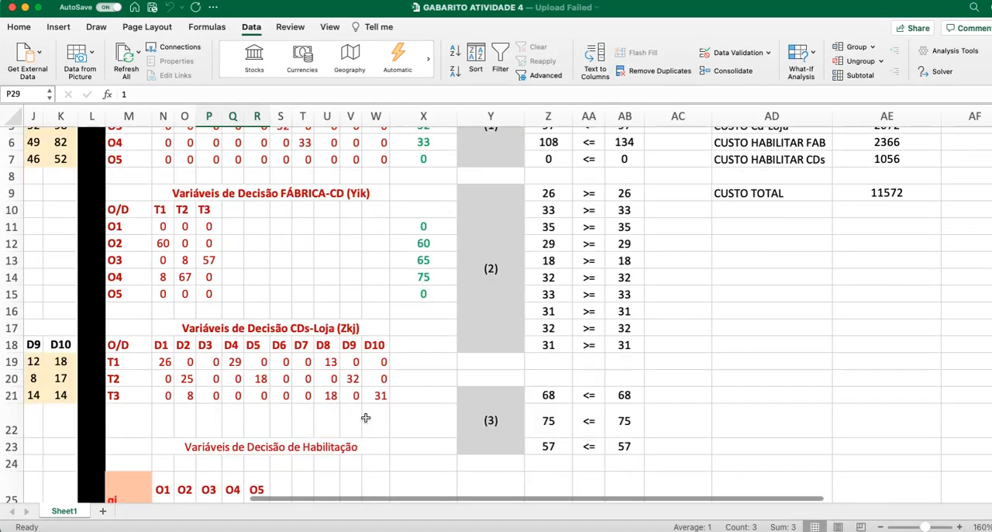
{"action": "left_click", "coordinate": [886, 198]}
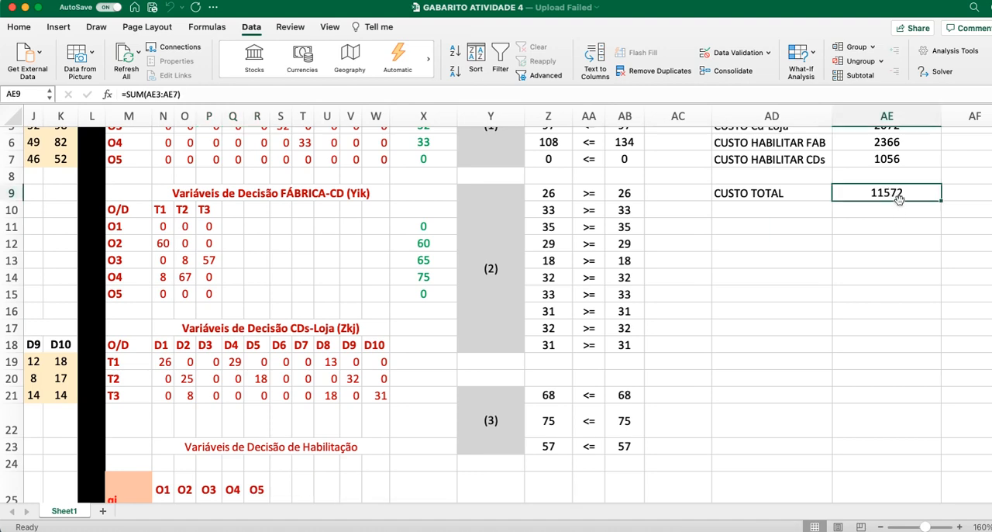
Step: Enter the CUSTO TOTAL of 11572 as answer (9) in B58 of the RESPOSTAS list
{"action": "scroll", "coordinate": [309, 471], "scroll_direction": "down", "scroll_amount": 10}
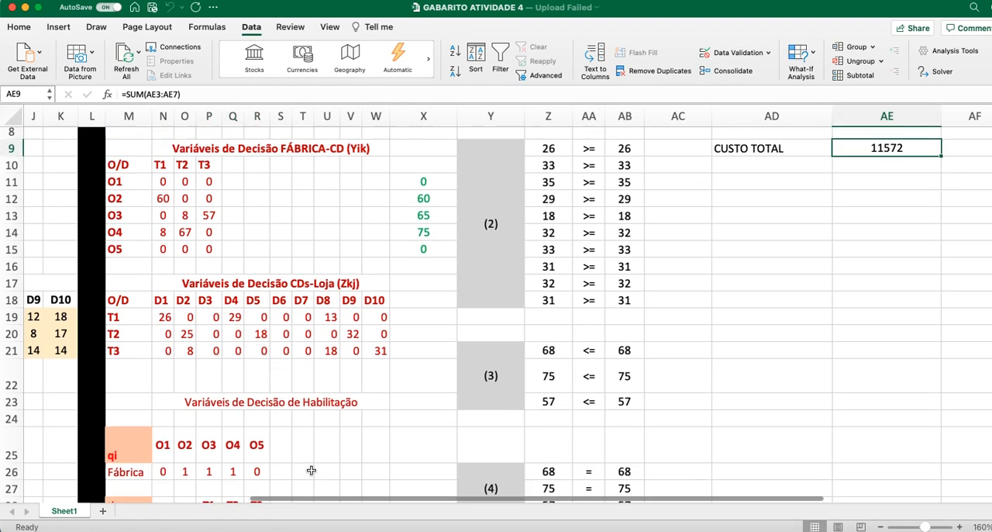
{"action": "scroll", "coordinate": [271, 457], "scroll_direction": "left", "scroll_amount": 10}
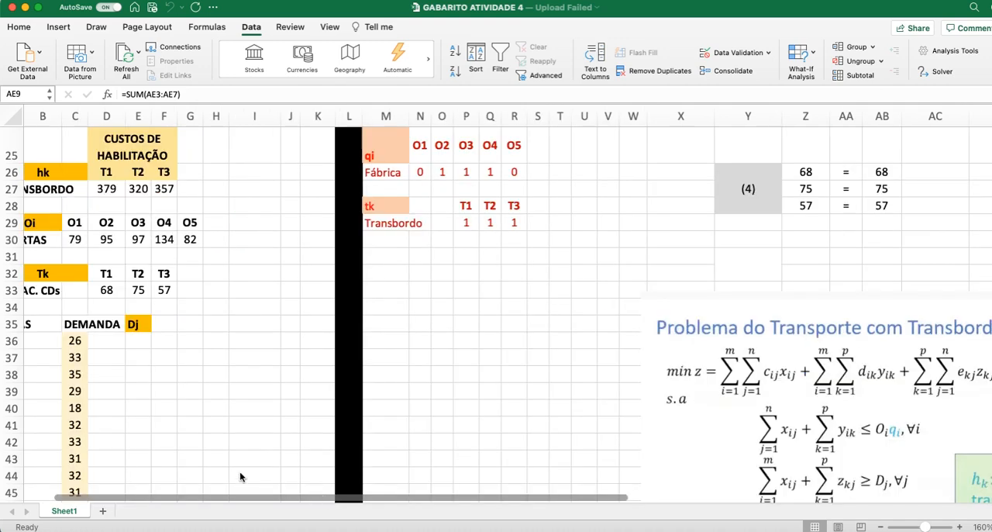
{"action": "scroll", "coordinate": [102, 432], "scroll_direction": "down", "scroll_amount": 10}
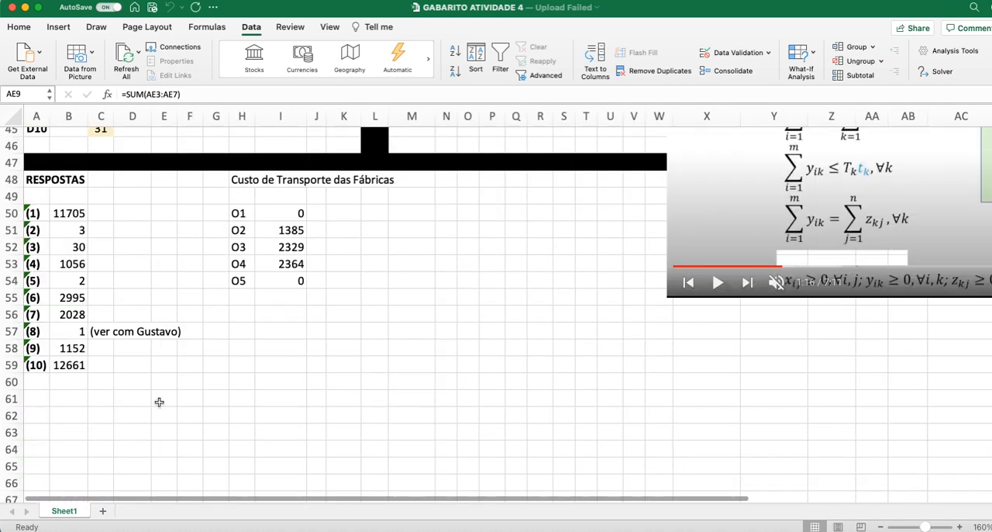
{"action": "left_click", "coordinate": [73, 351]}
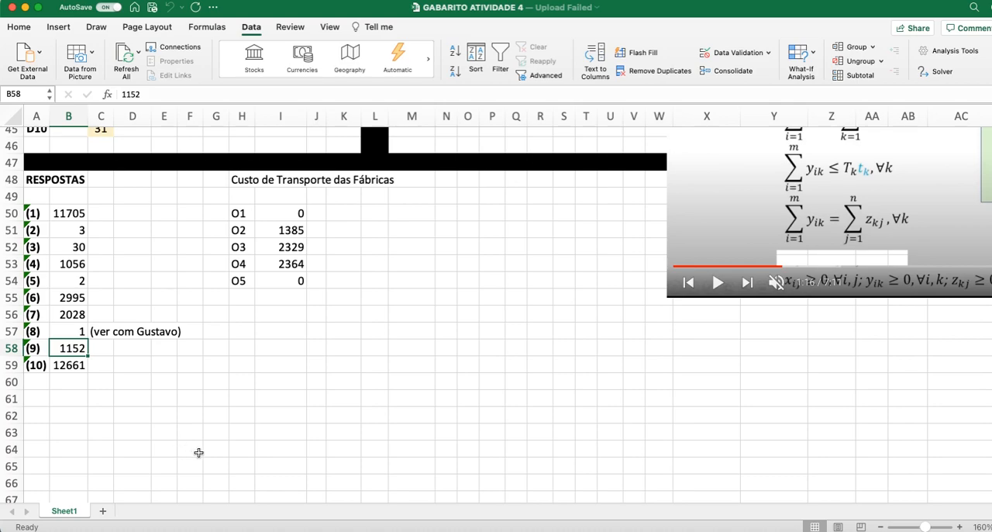
{"action": "scroll", "coordinate": [676, 393], "scroll_direction": "up", "scroll_amount": 5}
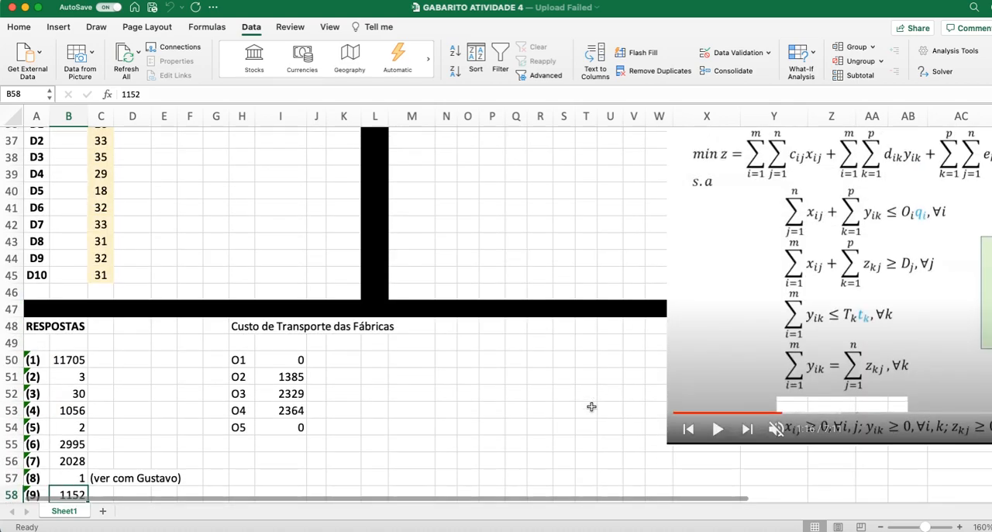
{"action": "scroll", "coordinate": [591, 406], "scroll_direction": "down", "scroll_amount": 1}
{"action": "scroll", "coordinate": [591, 406], "scroll_direction": "up", "scroll_amount": 12}
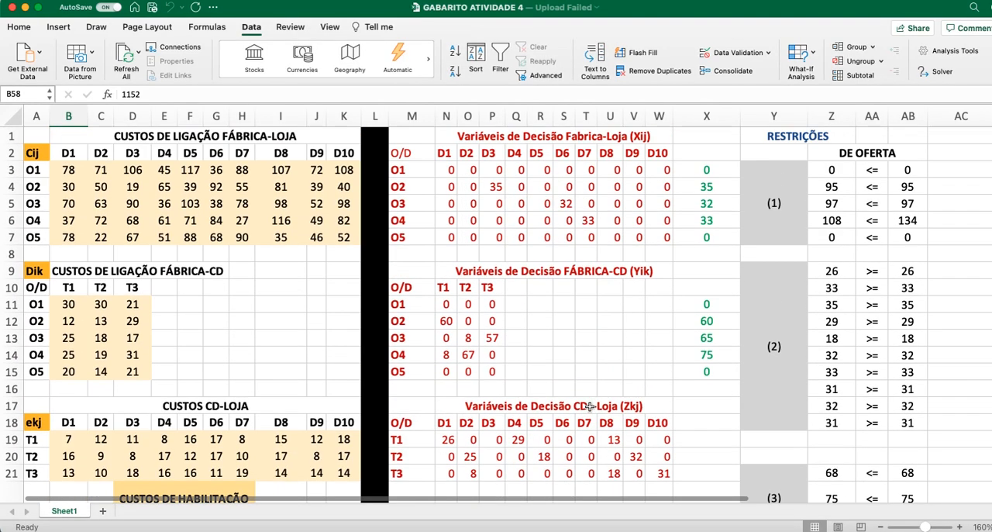
{"action": "scroll", "coordinate": [577, 498], "scroll_direction": "right", "scroll_amount": 5}
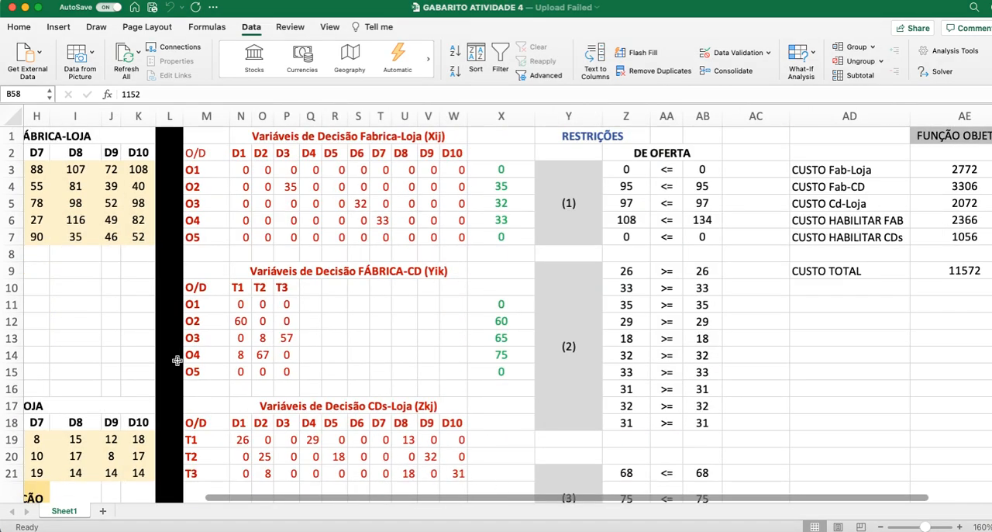
{"action": "scroll", "coordinate": [176, 361], "scroll_direction": "left", "scroll_amount": 5}
{"action": "scroll", "coordinate": [176, 360], "scroll_direction": "down", "scroll_amount": 15}
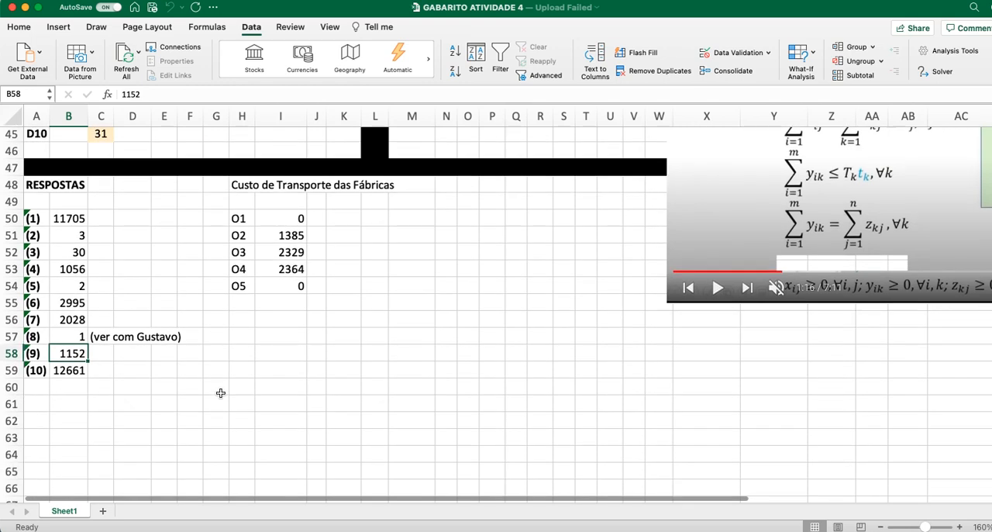
{"action": "type", "text": "1"}
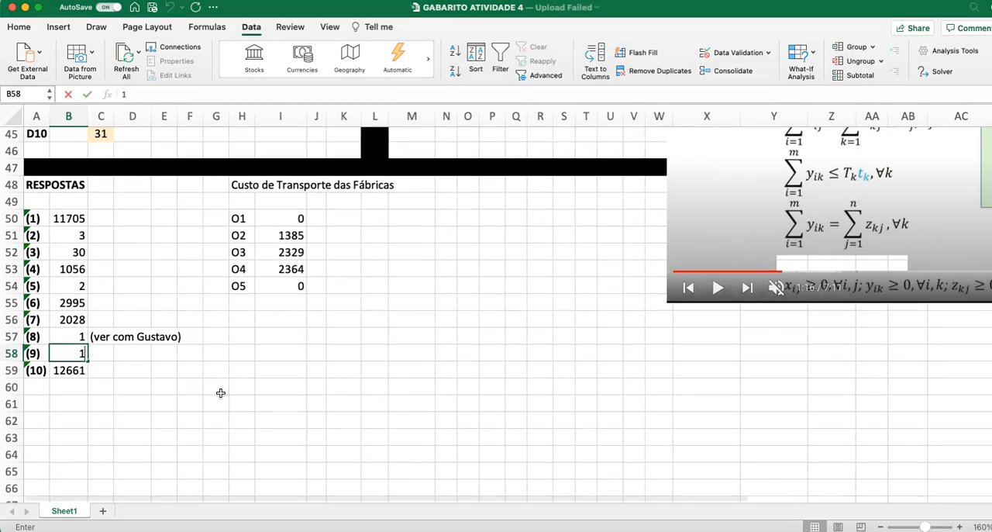
{"action": "type", "text": "1572"}
{"action": "key", "text": "Return"}
Step: Switch to the PDF and read question 10, highlighting "loja em 28" and "loja 3"
{"action": "key", "text": "super+Tab"}
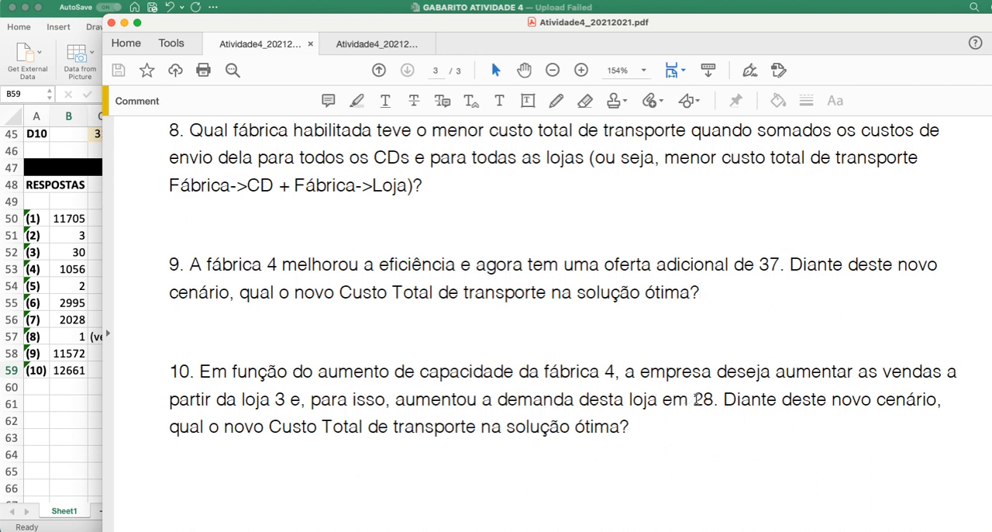
{"action": "left_click_drag", "start_coordinate": [707, 398], "coordinate": [630, 400]}
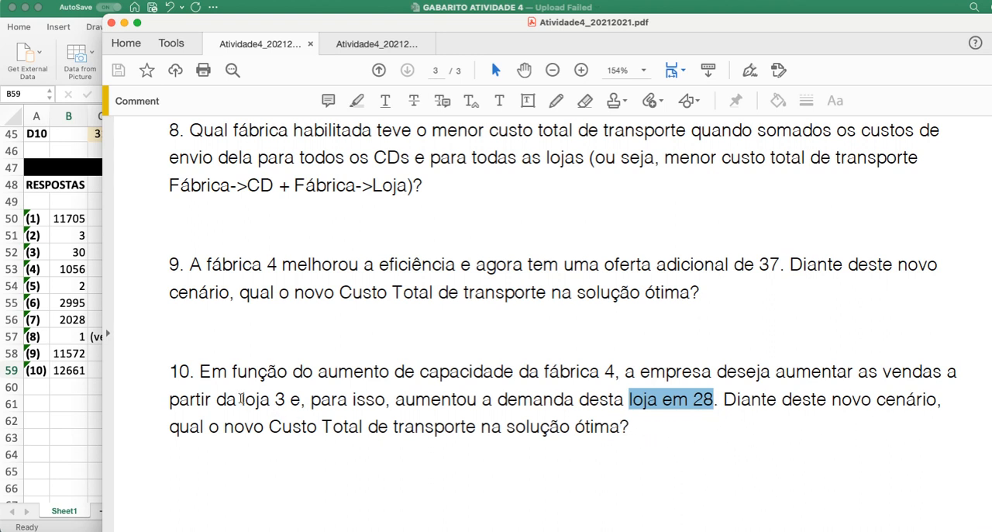
{"action": "left_click_drag", "start_coordinate": [243, 400], "coordinate": [285, 400]}
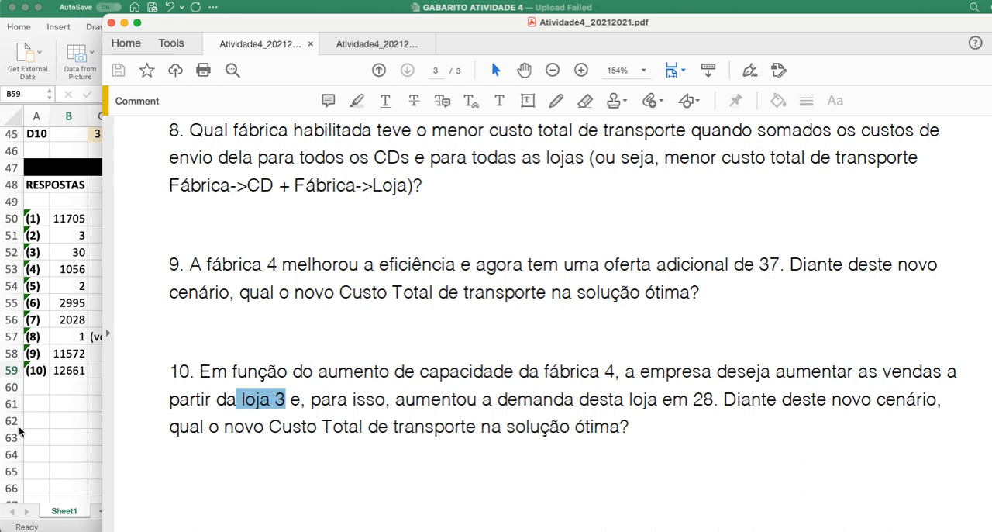
Step: Return to the worksheet and increase D3's demand in C38 by 28, using the formula =35+28
{"action": "left_click", "coordinate": [61, 438]}
{"action": "scroll", "coordinate": [165, 423], "scroll_direction": "up", "scroll_amount": 6}
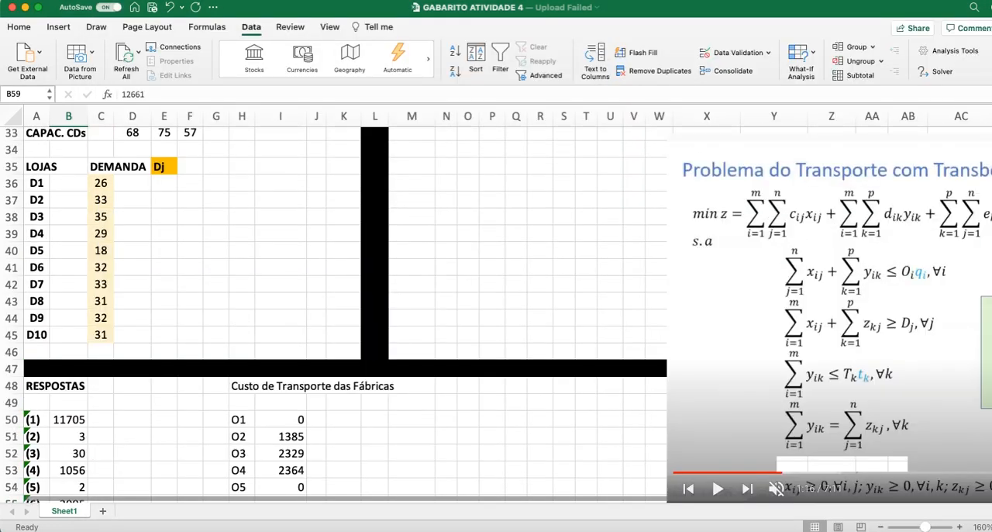
{"action": "left_click", "coordinate": [97, 218]}
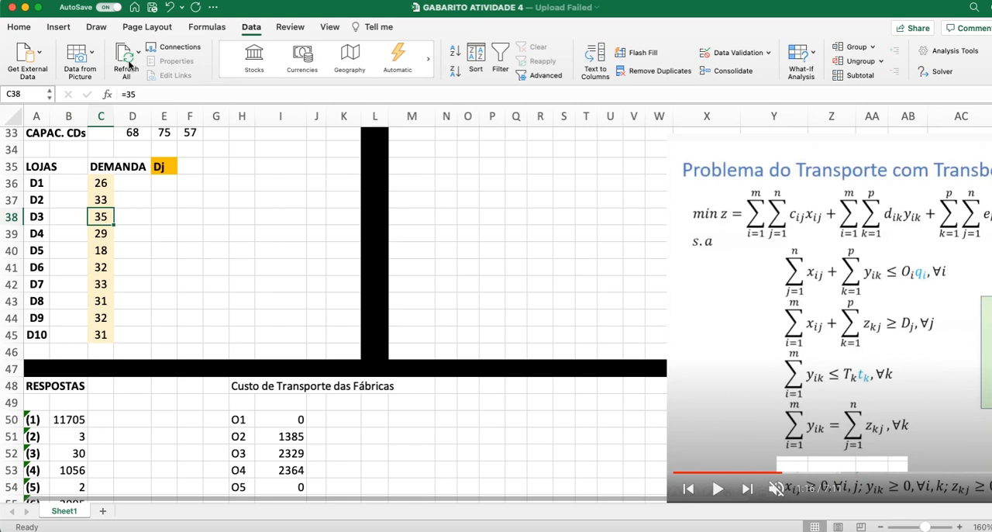
{"action": "left_click", "coordinate": [142, 95]}
{"action": "type", "text": "+"}
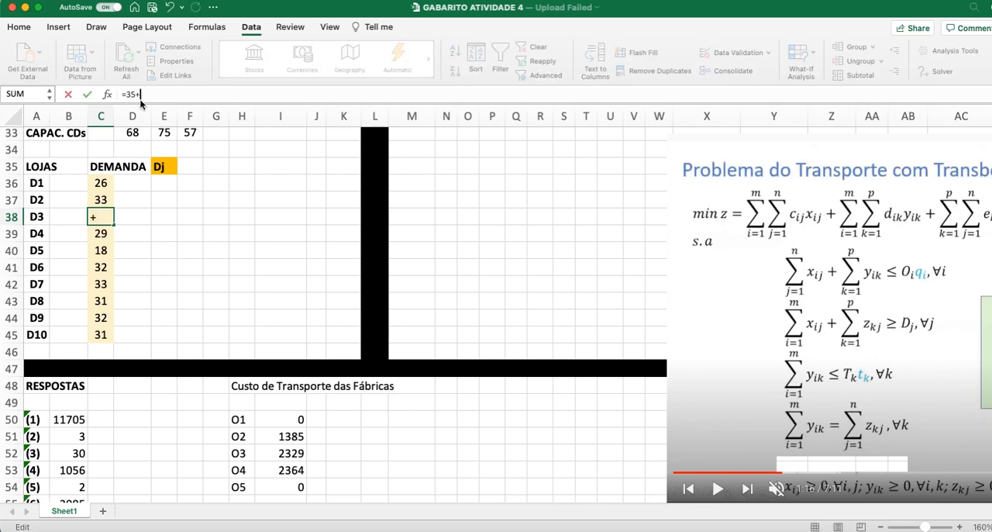
{"action": "type", "text": "28"}
{"action": "key", "text": "Return"}
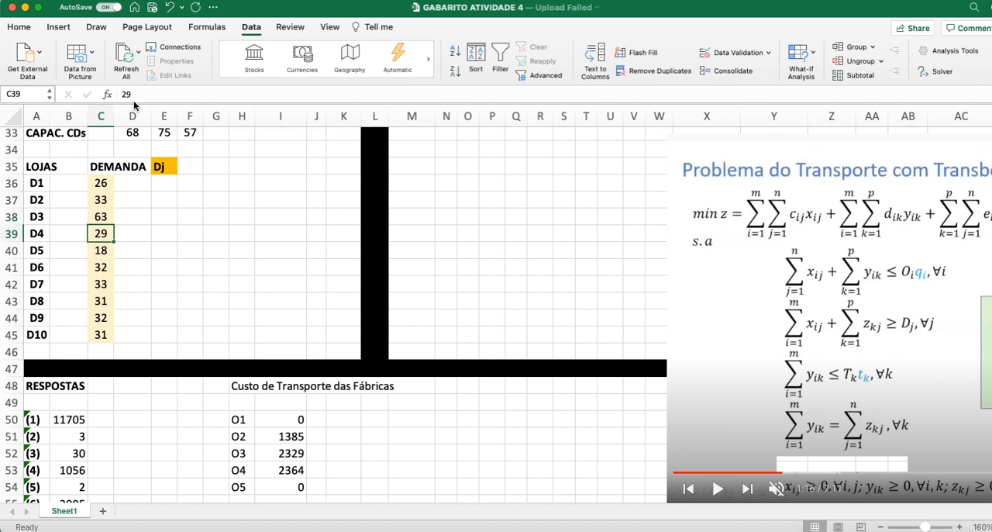
Step: Check the supplies of O3 and O4 in E30 and F30 and the demand formula of D3 in C38
{"action": "scroll", "coordinate": [203, 244], "scroll_direction": "up", "scroll_amount": 4}
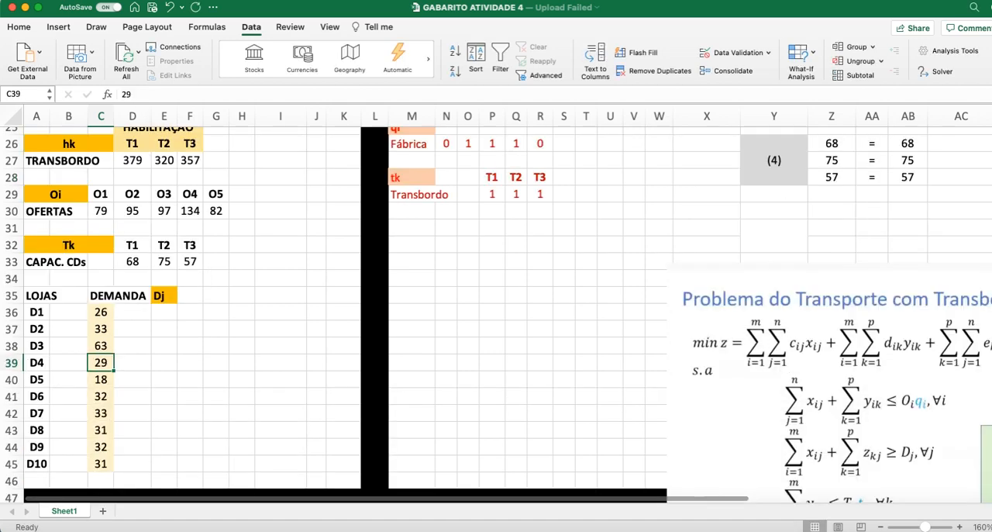
{"action": "scroll", "coordinate": [207, 248], "scroll_direction": "up", "scroll_amount": 3}
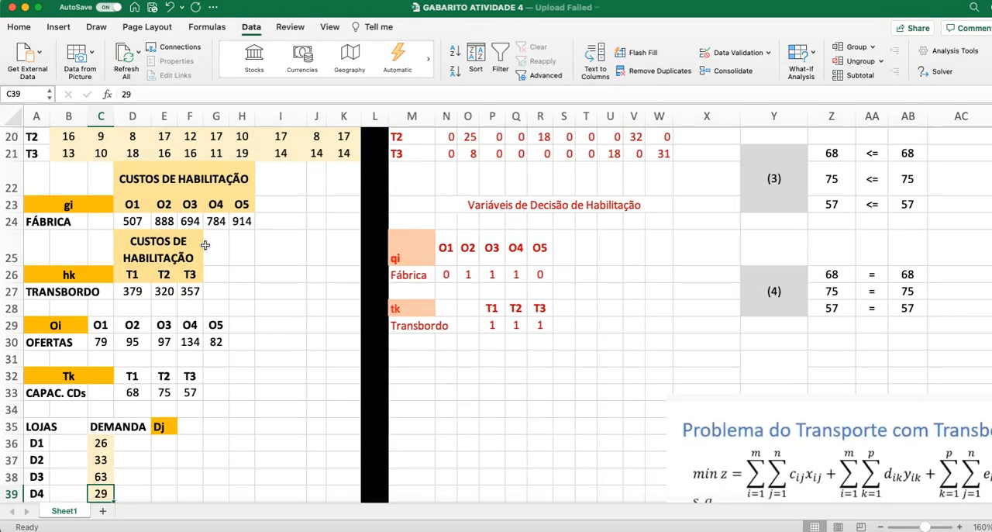
{"action": "left_click", "coordinate": [164, 342]}
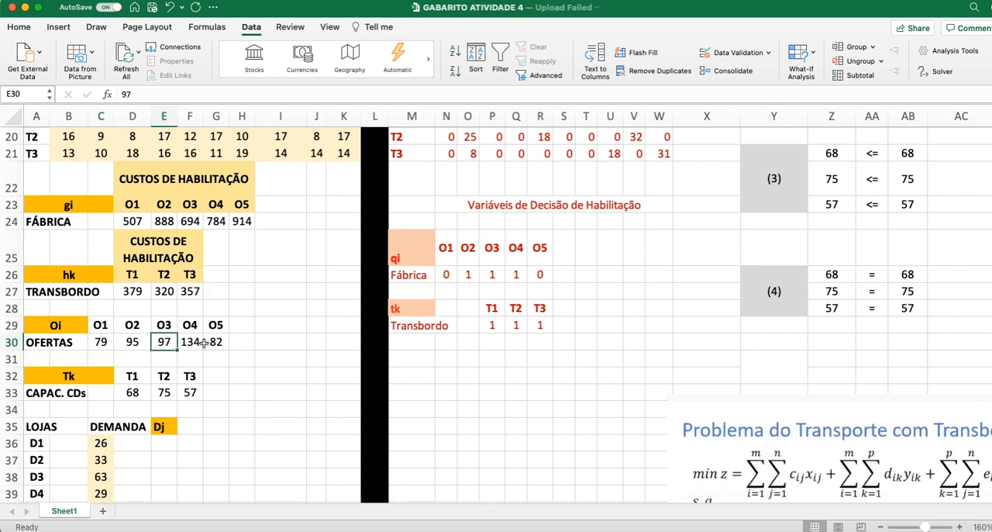
{"action": "left_click", "coordinate": [194, 343]}
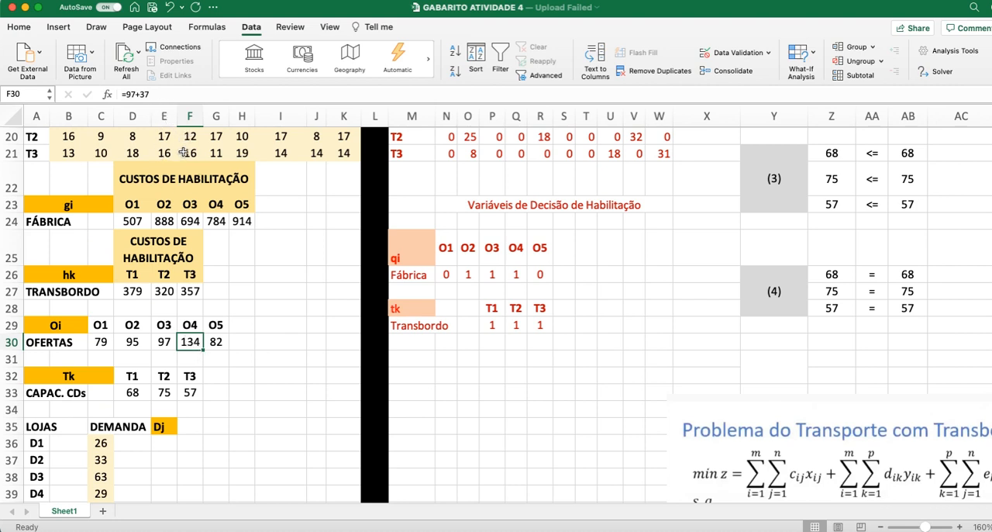
{"action": "key", "text": "Down"}
{"action": "scroll", "coordinate": [304, 441], "scroll_direction": "down", "scroll_amount": 3}
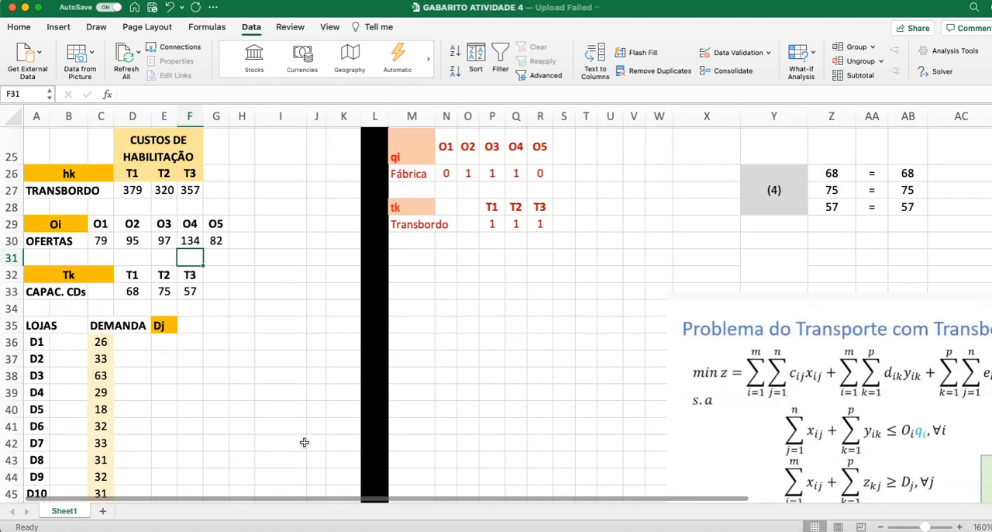
{"action": "left_click", "coordinate": [107, 377]}
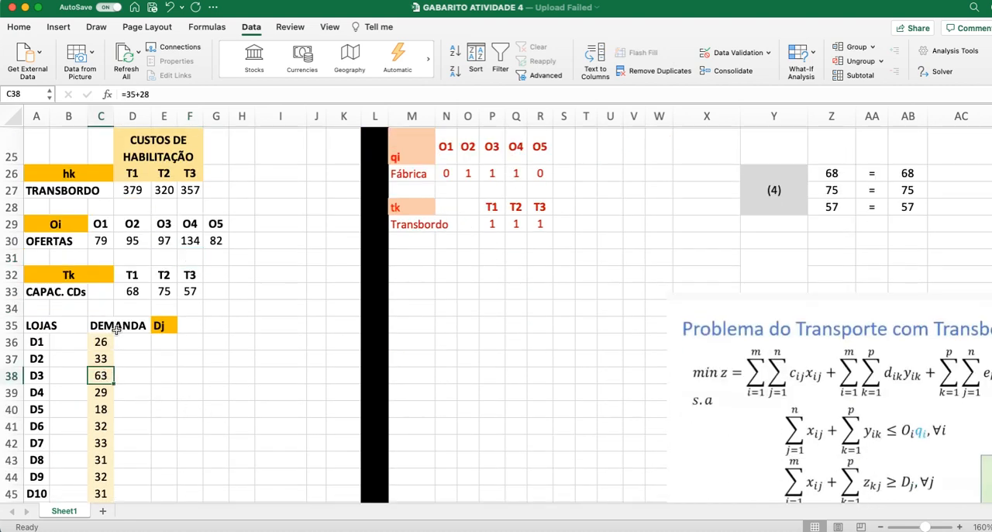
{"action": "key", "text": "Down"}
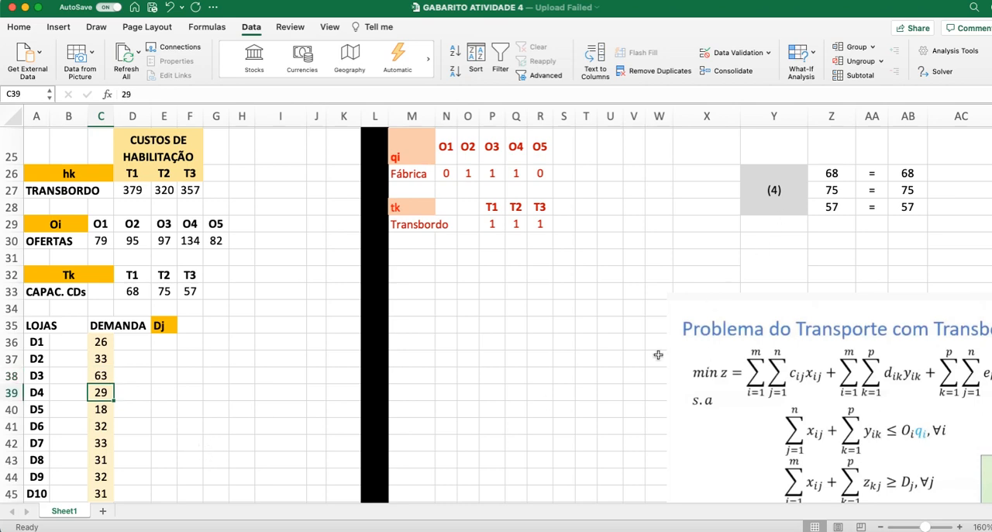
Step: Run Solver with Simplex LP to minimise CUSTO TOTAL in AE9 and keep the solution
{"action": "scroll", "coordinate": [661, 356], "scroll_direction": "up", "scroll_amount": 5}
{"action": "left_click", "coordinate": [941, 72]}
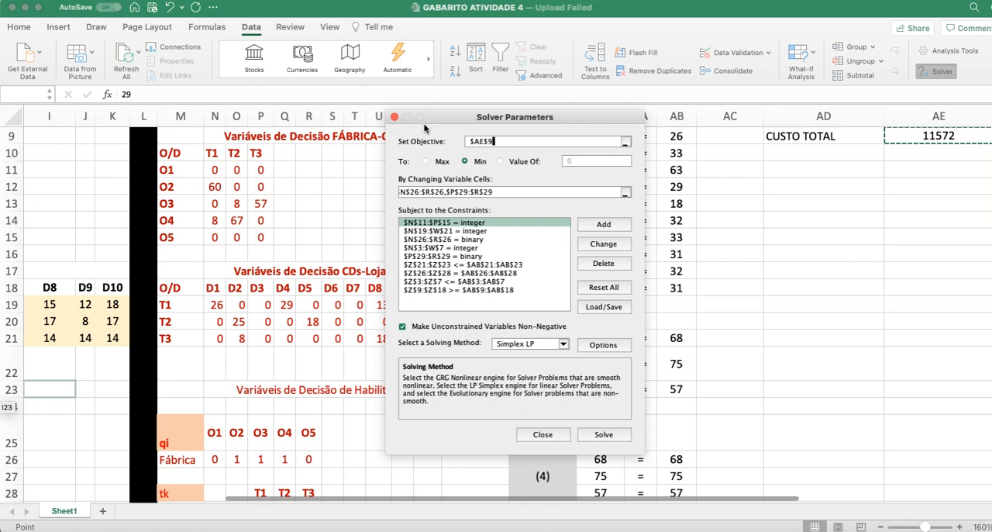
{"action": "left_click", "coordinate": [604, 435]}
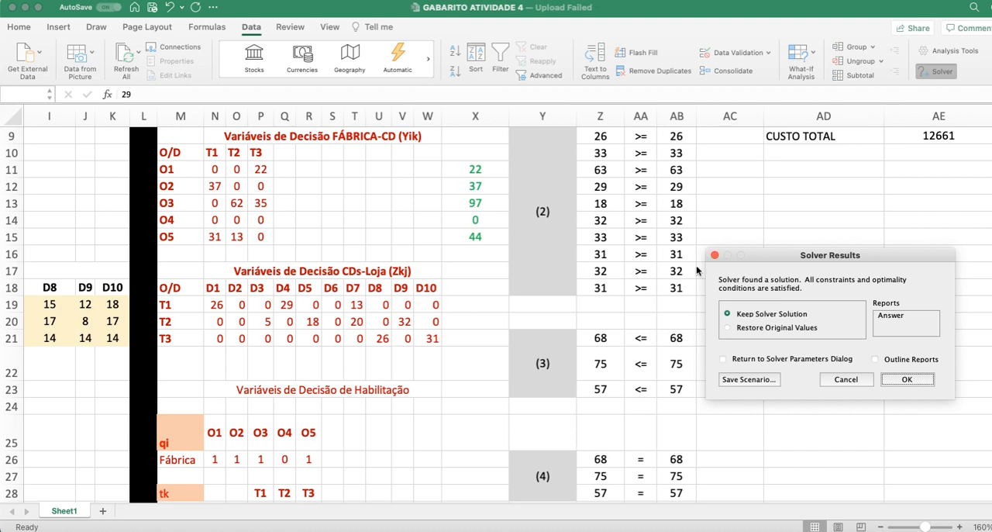
{"action": "left_click", "coordinate": [905, 380]}
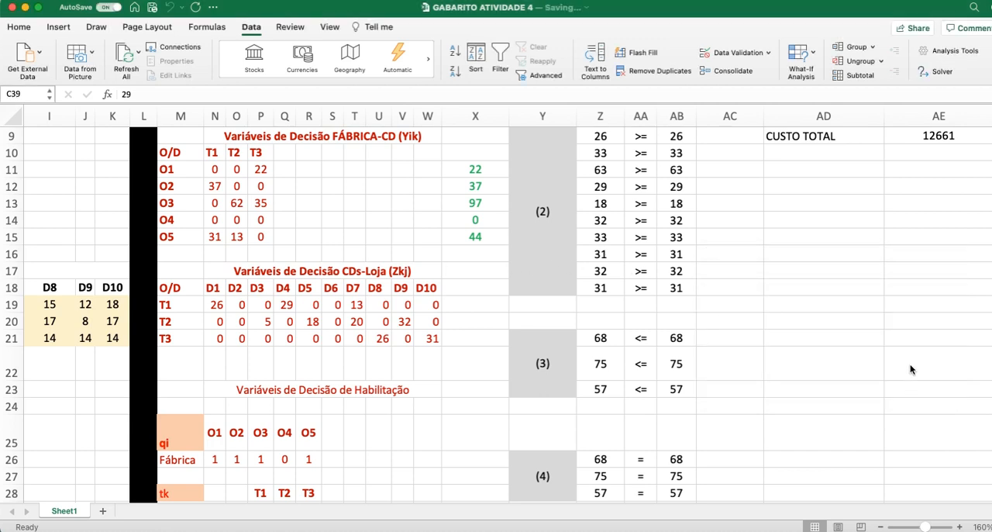
Step: Examine CUSTO TOTAL in AE9 and the factory and transshipment enablement variables
{"action": "left_click", "coordinate": [937, 136]}
{"action": "scroll", "coordinate": [914, 269], "scroll_direction": "up", "scroll_amount": 3}
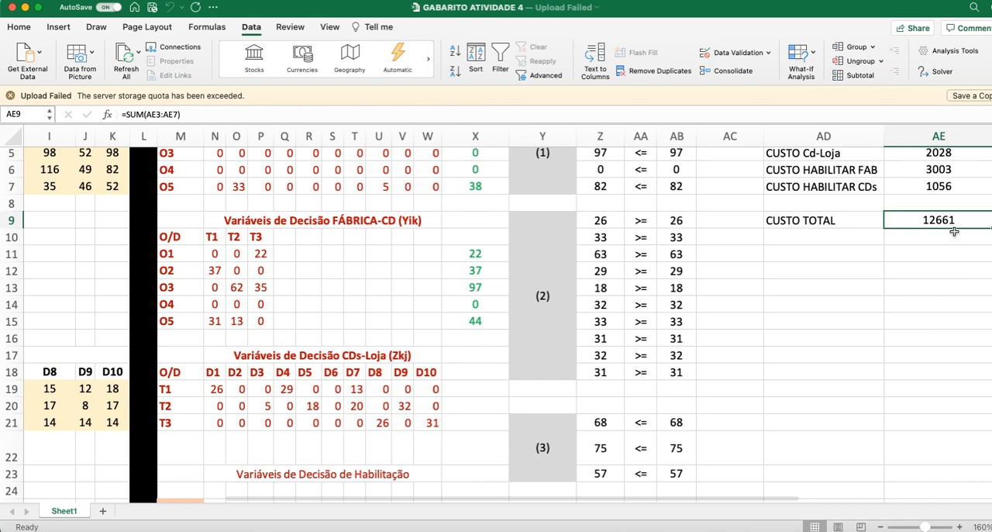
{"action": "scroll", "coordinate": [185, 406], "scroll_direction": "down", "scroll_amount": 10}
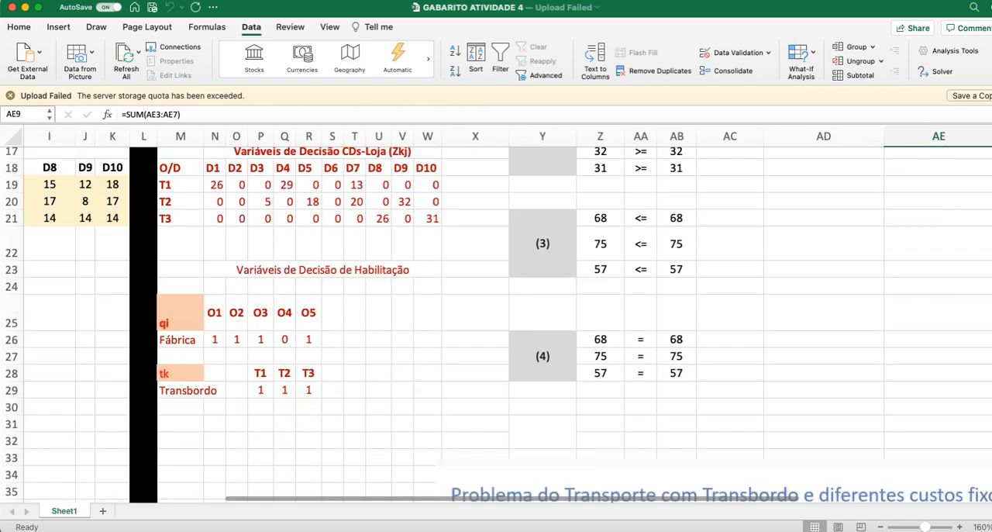
Step: Compare the new total cost with answer (10) and review the RESPOSTAS values in B50:B59
{"action": "scroll", "coordinate": [181, 484], "scroll_direction": "left", "scroll_amount": 5}
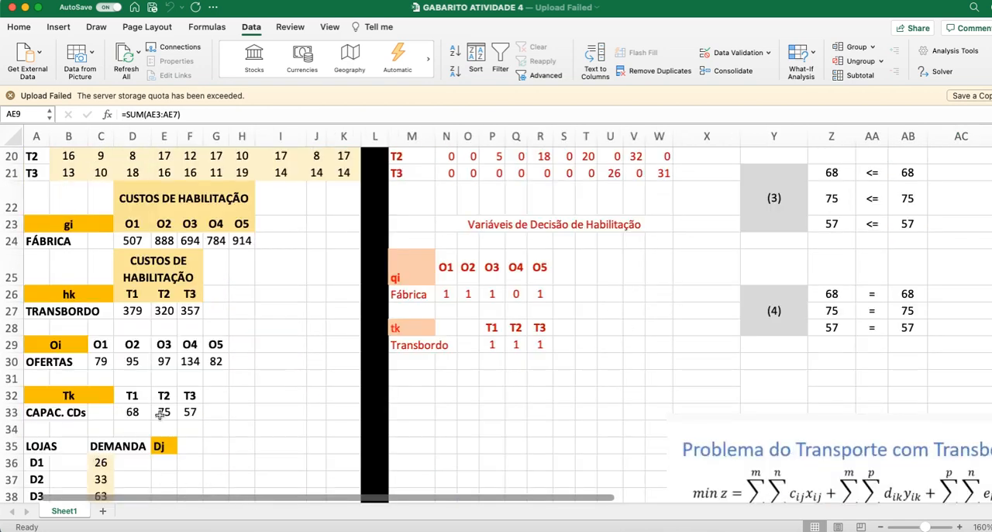
{"action": "scroll", "coordinate": [127, 438], "scroll_direction": "down", "scroll_amount": 5}
{"action": "scroll", "coordinate": [78, 387], "scroll_direction": "down", "scroll_amount": 8}
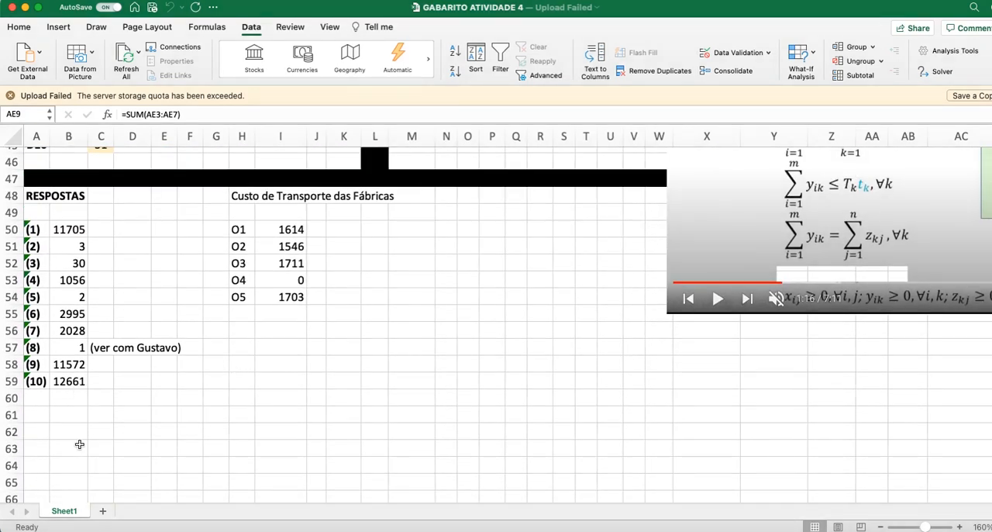
{"action": "left_click", "coordinate": [77, 398]}
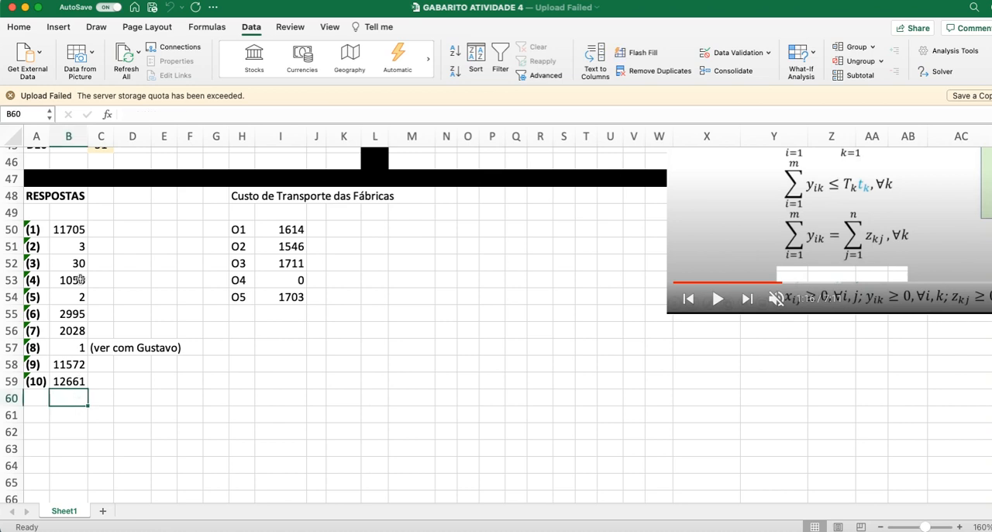
{"action": "left_click", "coordinate": [72, 233]}
{"action": "key", "text": "shift+super+Down"}
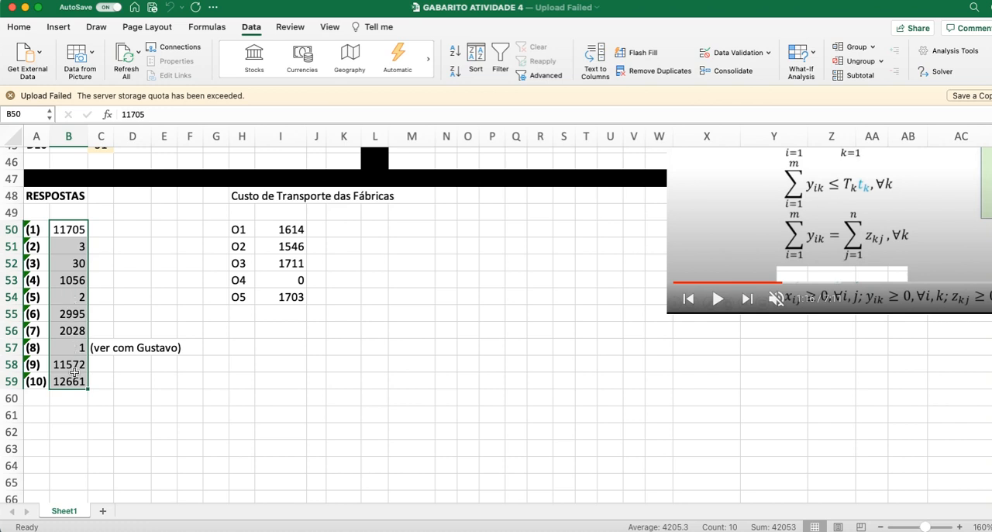
Step: Deselect the answers in B50:B59 and dismiss the Upload Failed notice
{"action": "left_click", "coordinate": [76, 429]}
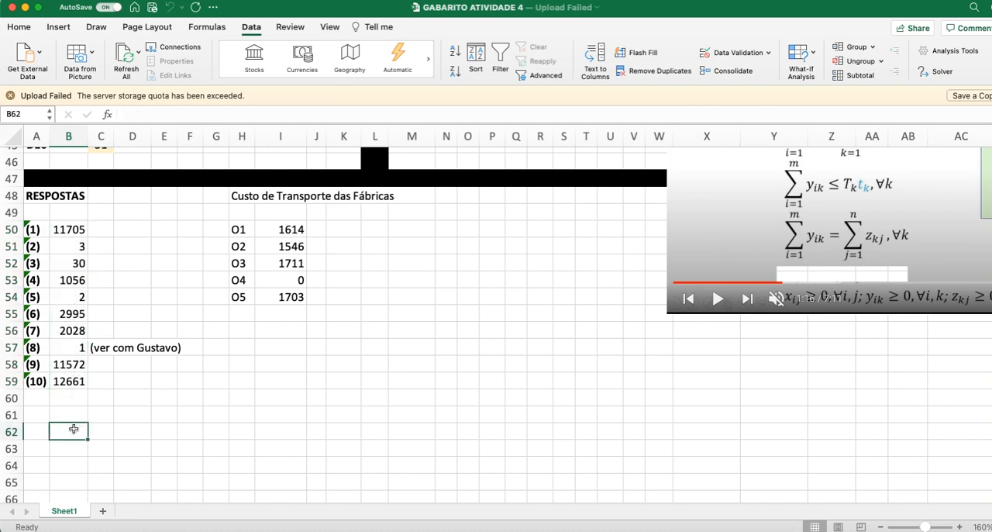
{"action": "left_click", "coordinate": [10, 95]}
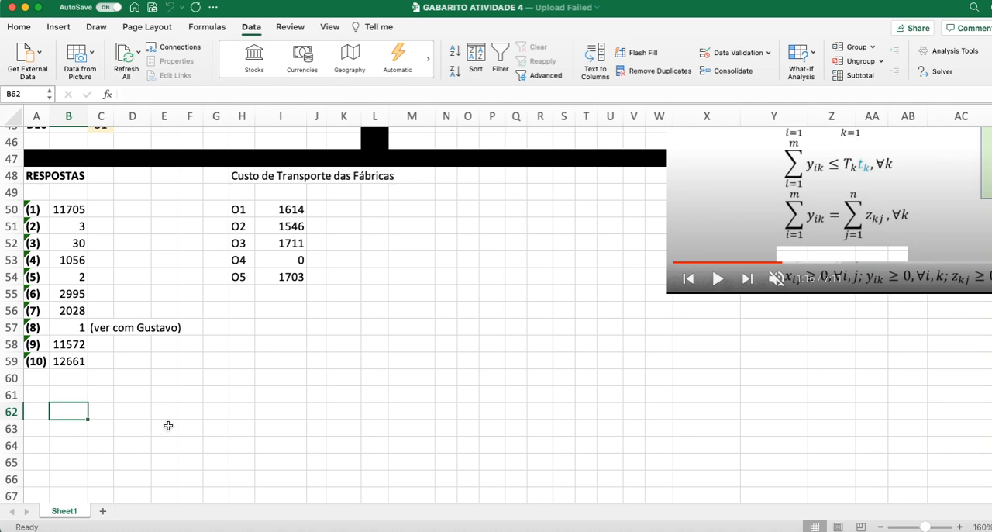
{"action": "scroll", "coordinate": [319, 372], "scroll_direction": "up", "scroll_amount": 15}
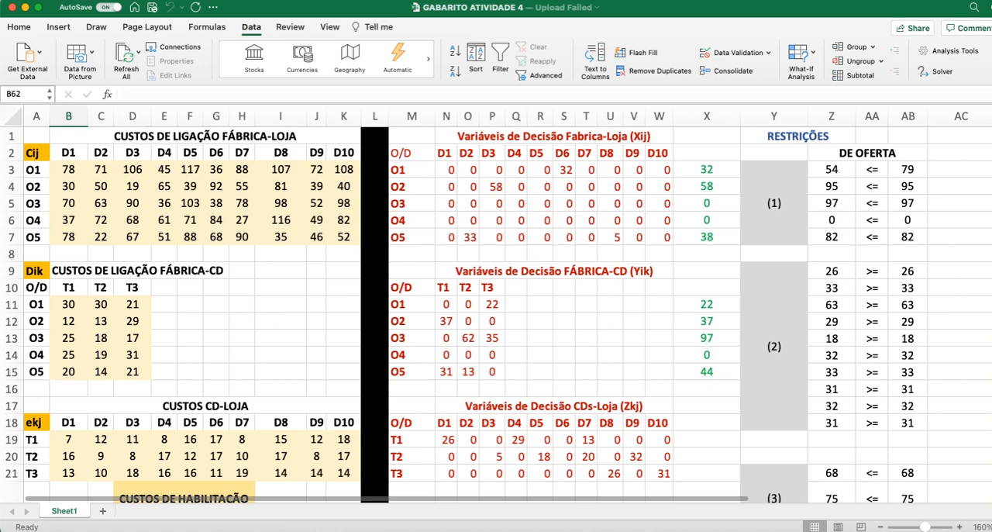
{"action": "scroll", "coordinate": [496, 314], "scroll_direction": "down", "scroll_amount": 14}
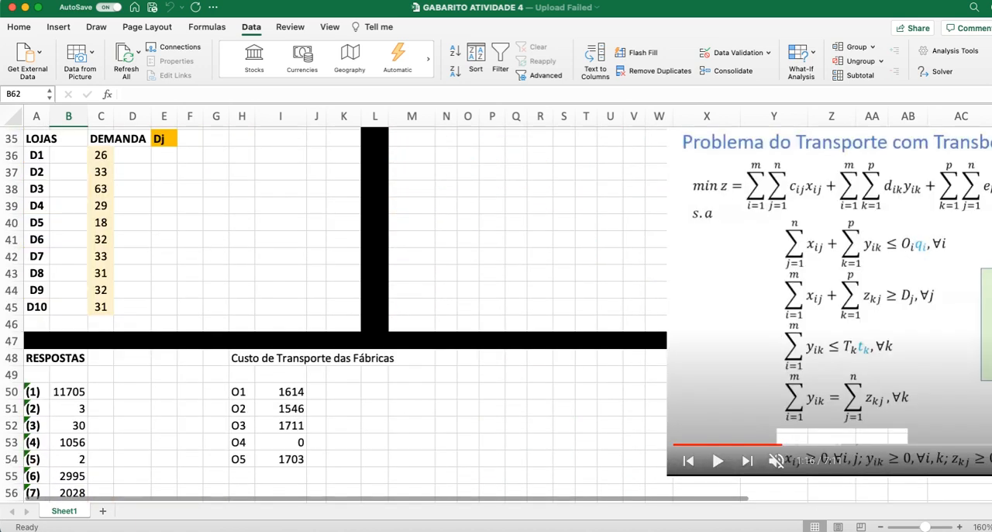
{"action": "scroll", "coordinate": [323, 380], "scroll_direction": "down", "scroll_amount": 1}
{"action": "scroll", "coordinate": [323, 381], "scroll_direction": "up", "scroll_amount": 2}
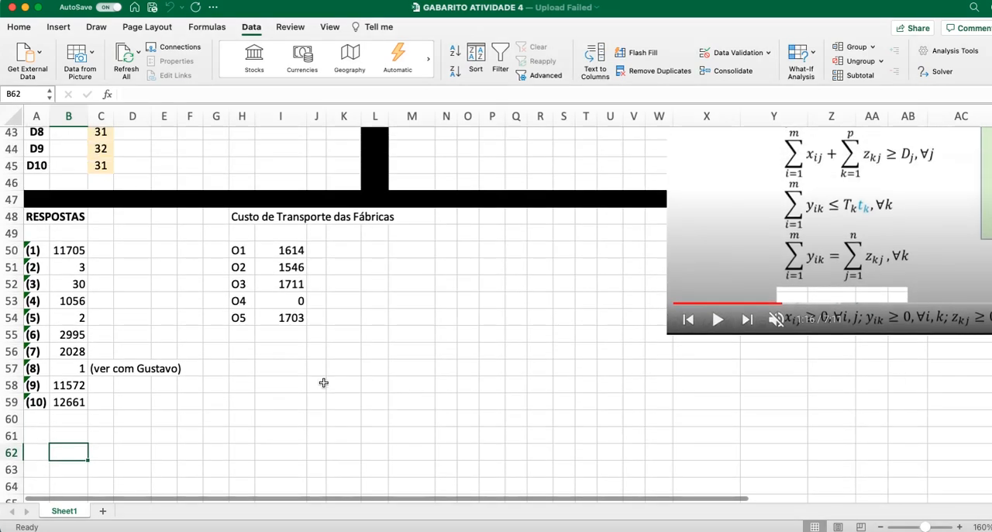
{"action": "scroll", "coordinate": [323, 382], "scroll_direction": "down", "scroll_amount": 1}
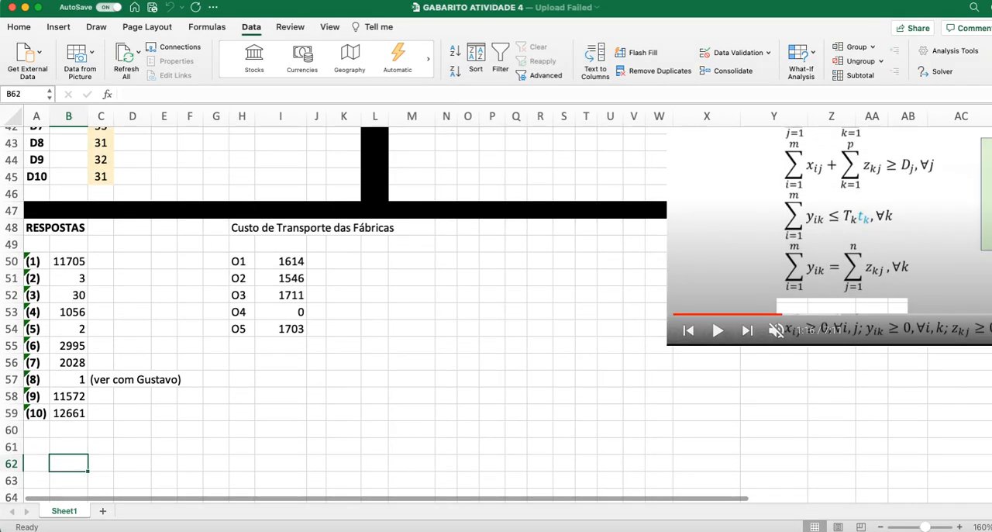